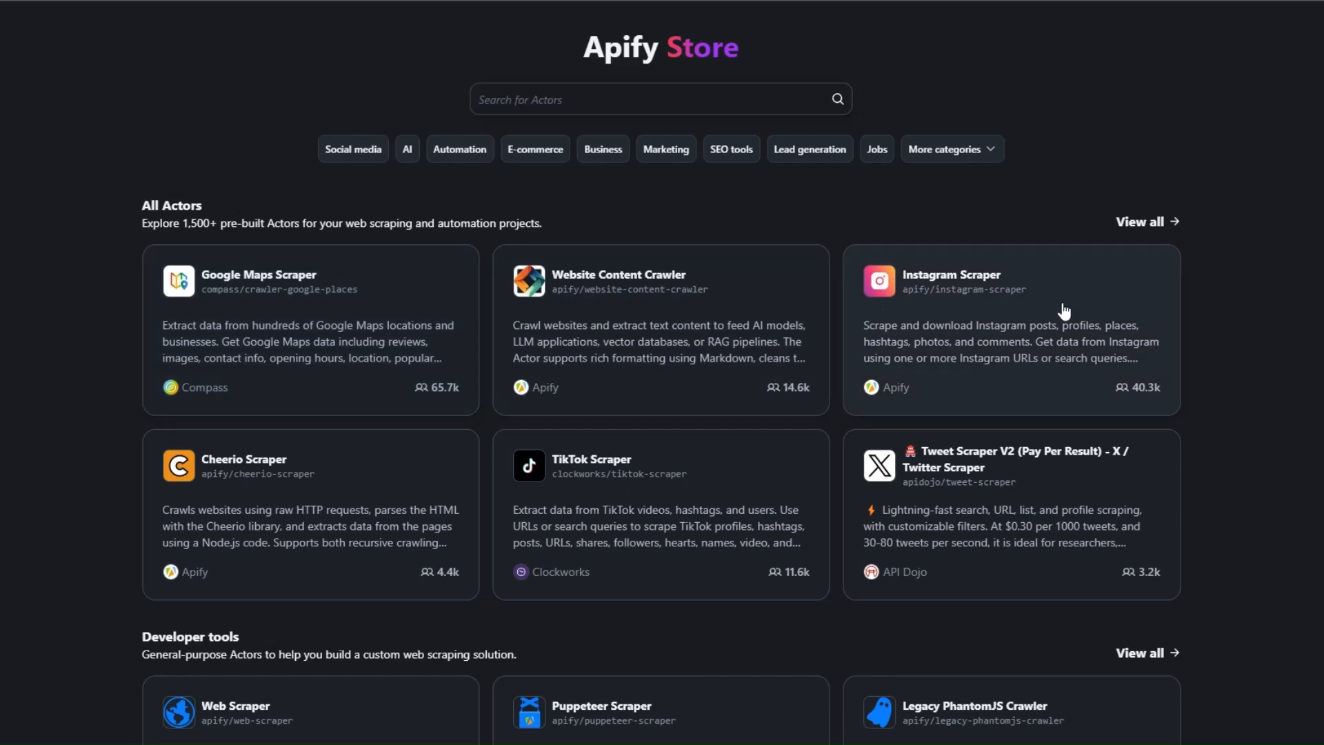
# Look over the Apify Store's featured Actors and search the store for "youtube"
pyautogui.scroll(-3, 1064, 314)
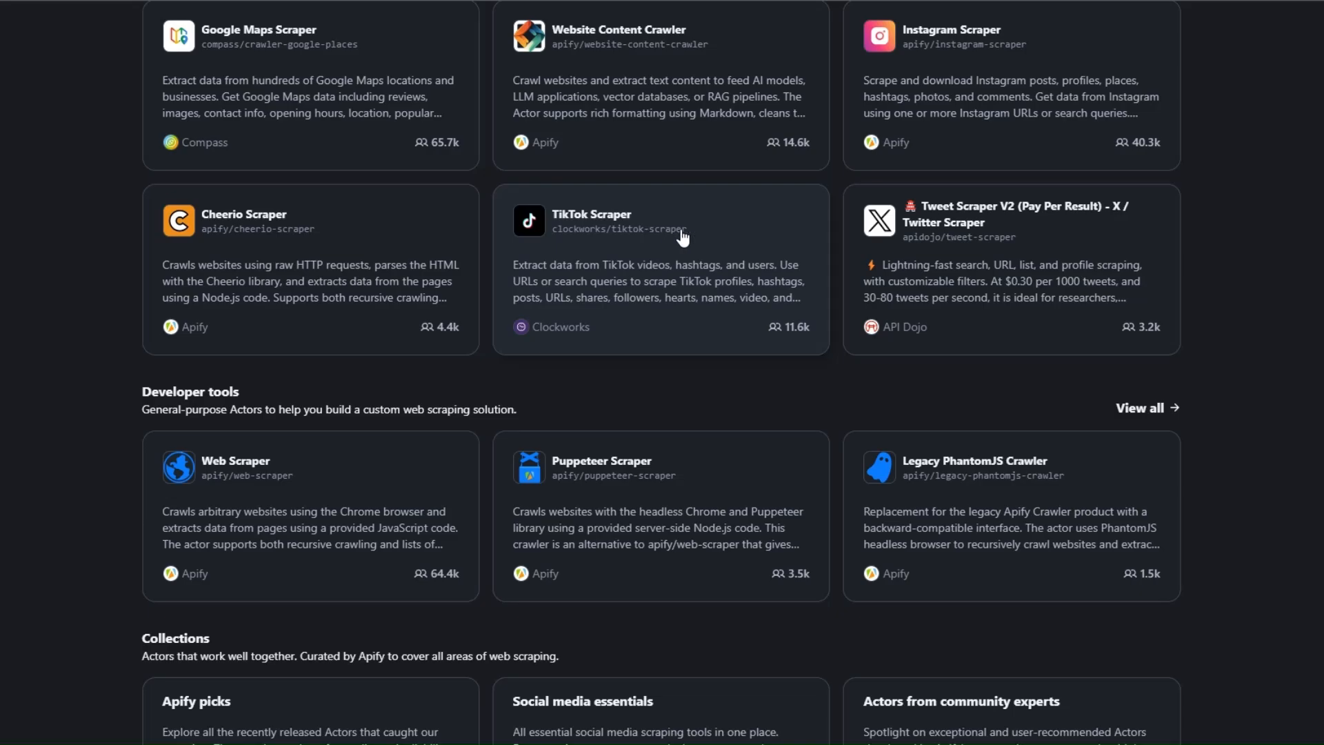
pyautogui.scroll(-10, 822, 355)
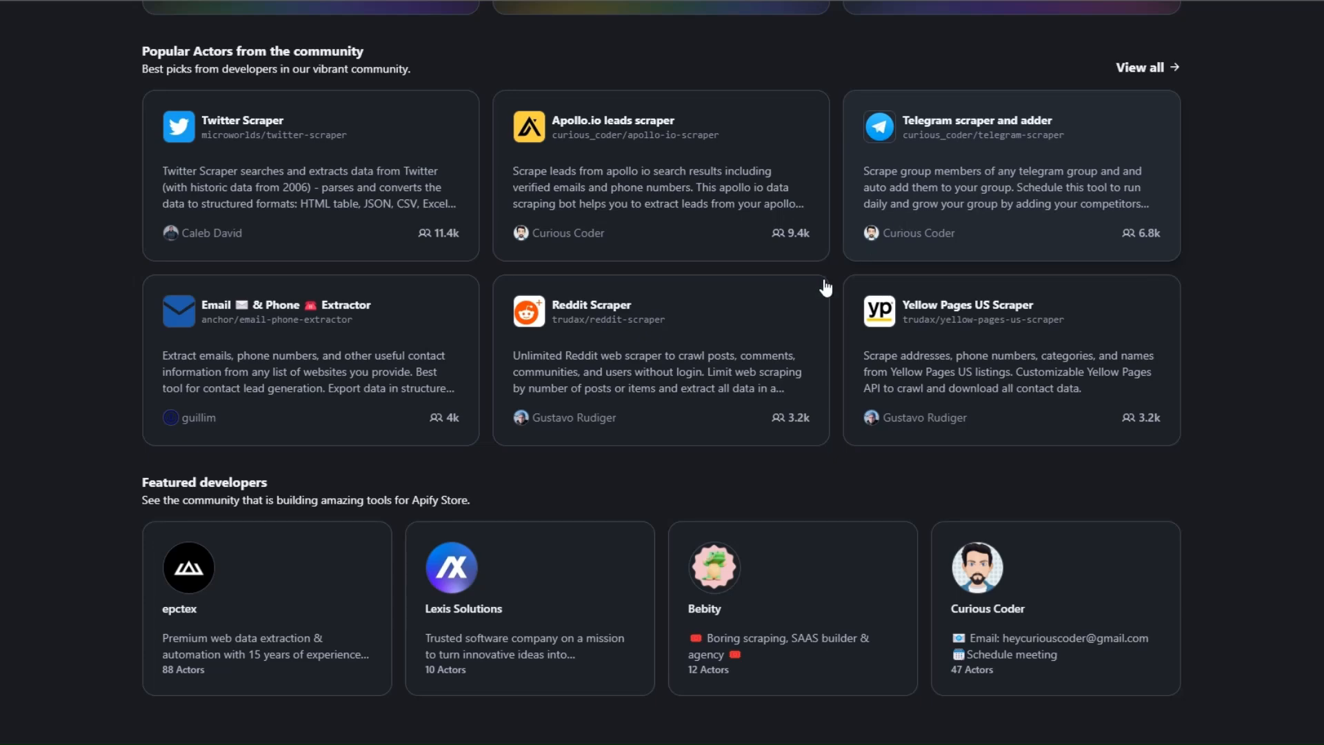
pyautogui.scroll(15, 597, 380)
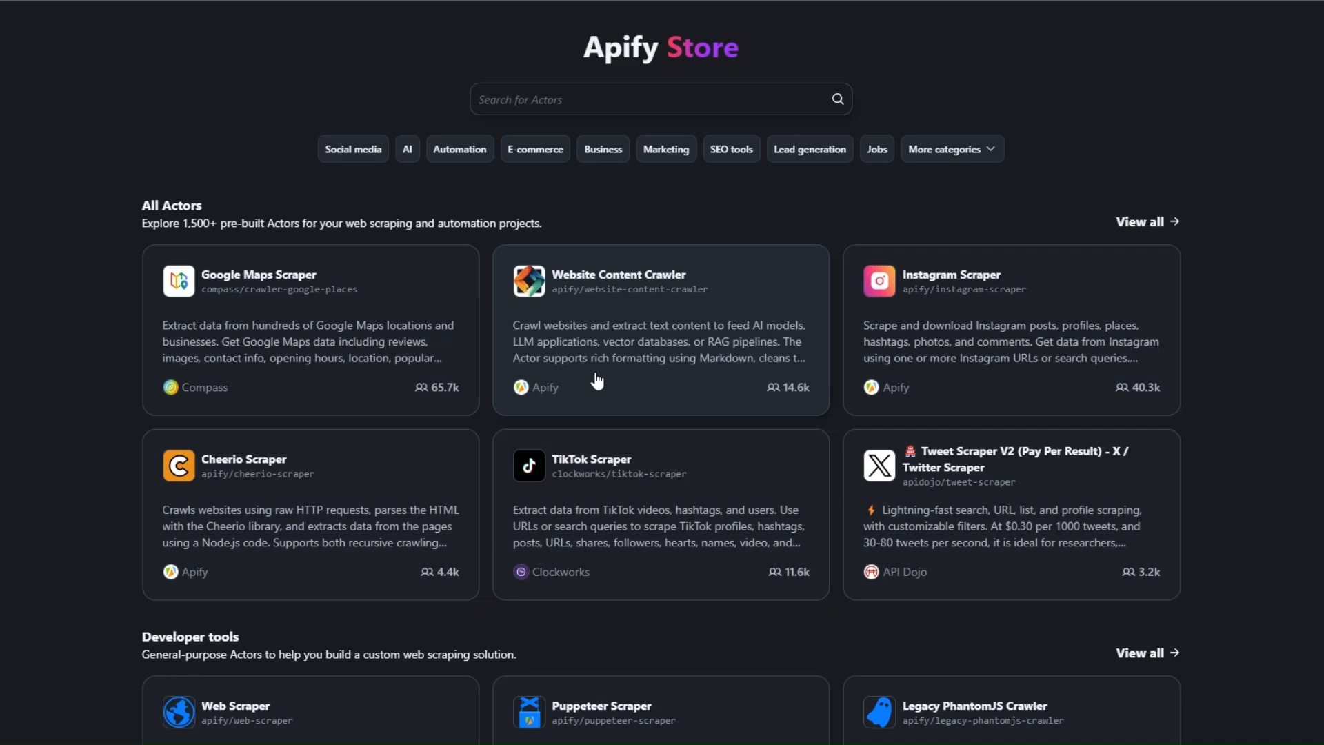
pyautogui.click(571, 100)
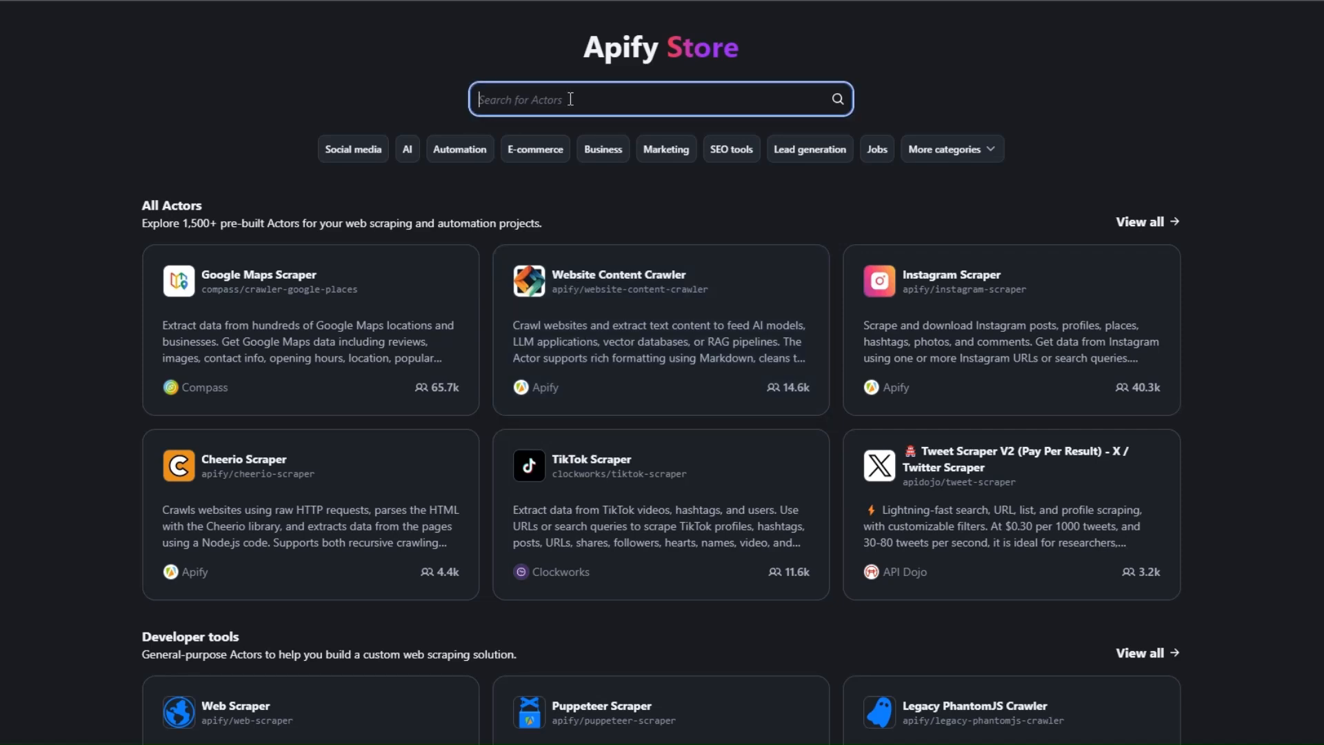
pyautogui.write('youtube')
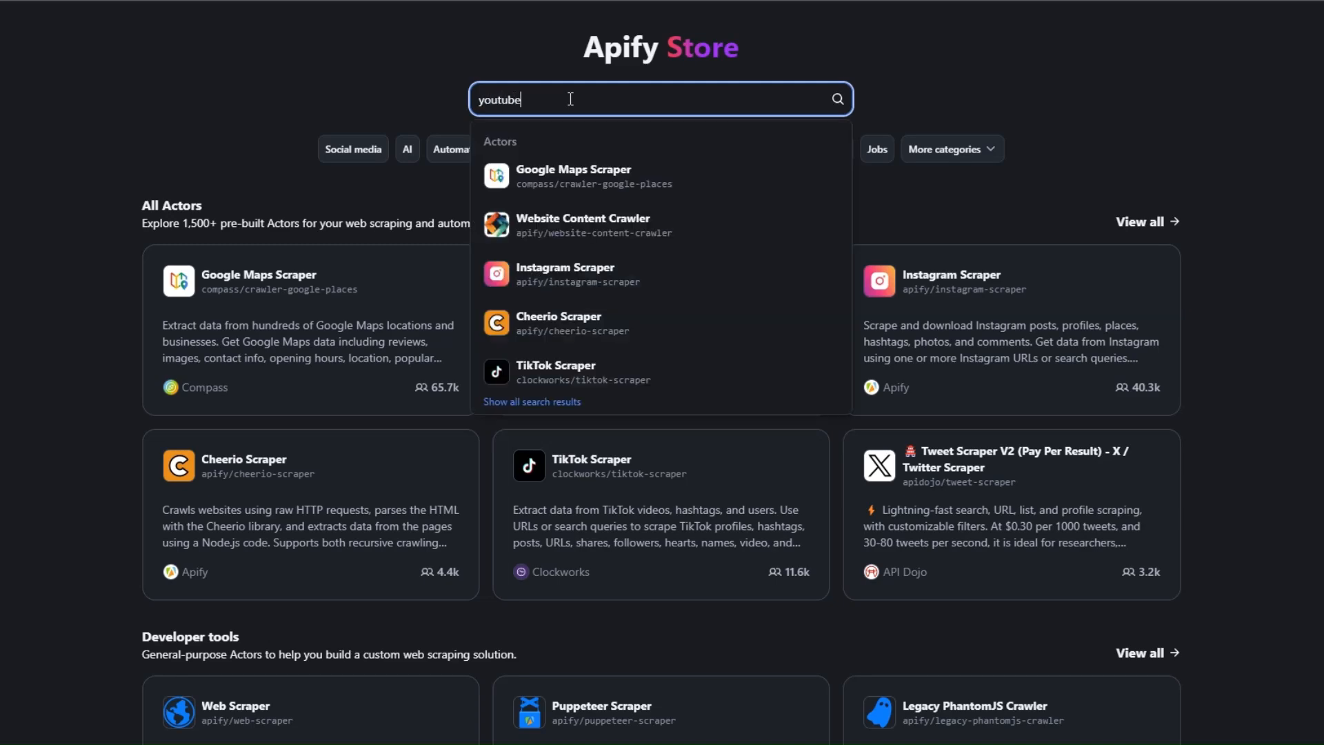
pyautogui.press('Return')
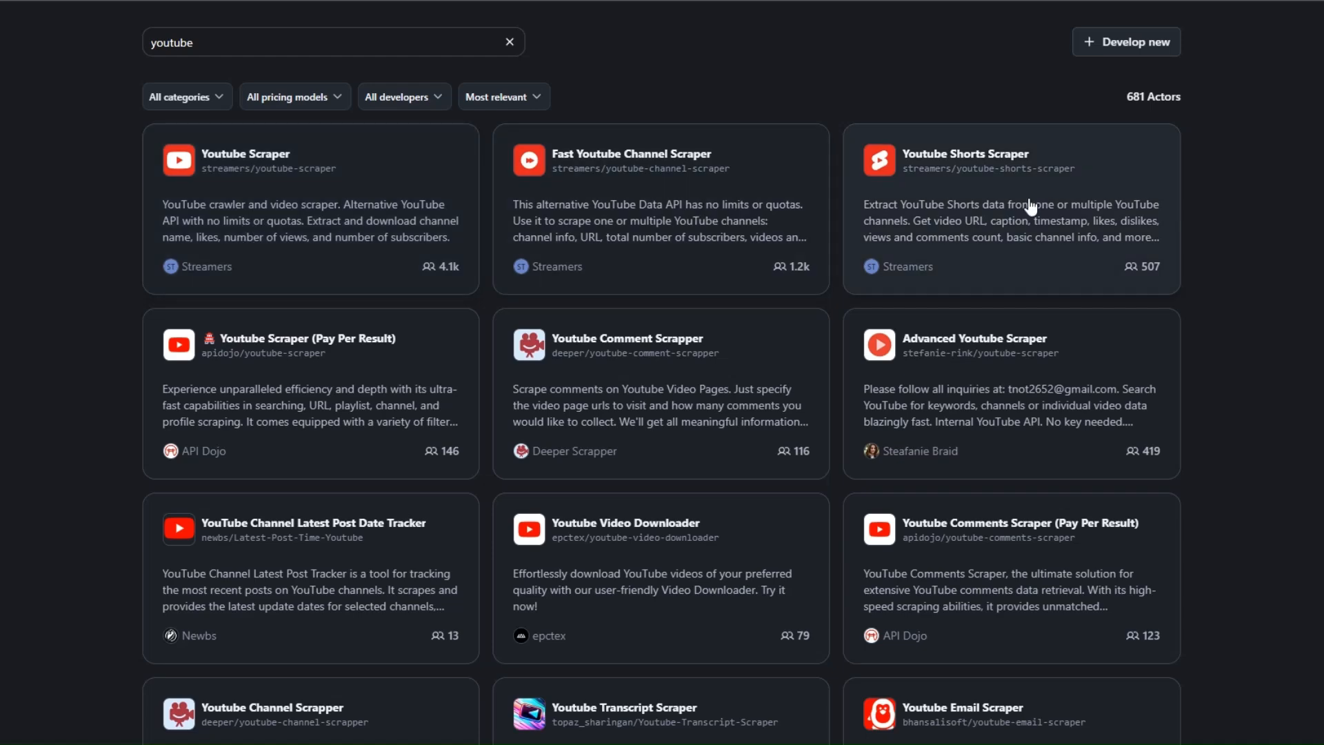
# Browse the YouTube Actors, refine the search to "youtube email scraper", and open the Youtube Email Scraper Actor
pyautogui.scroll(-2, 1044, 227)
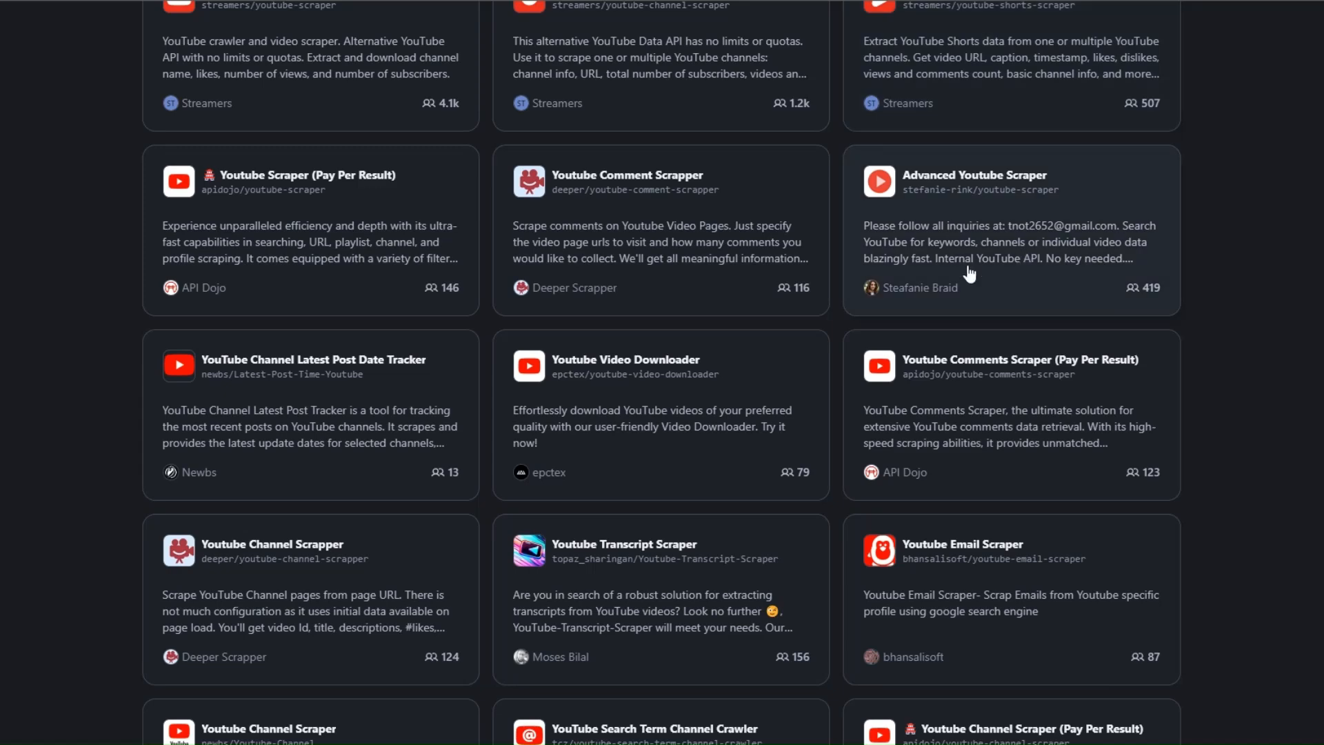
pyautogui.scroll(-2, 614, 276)
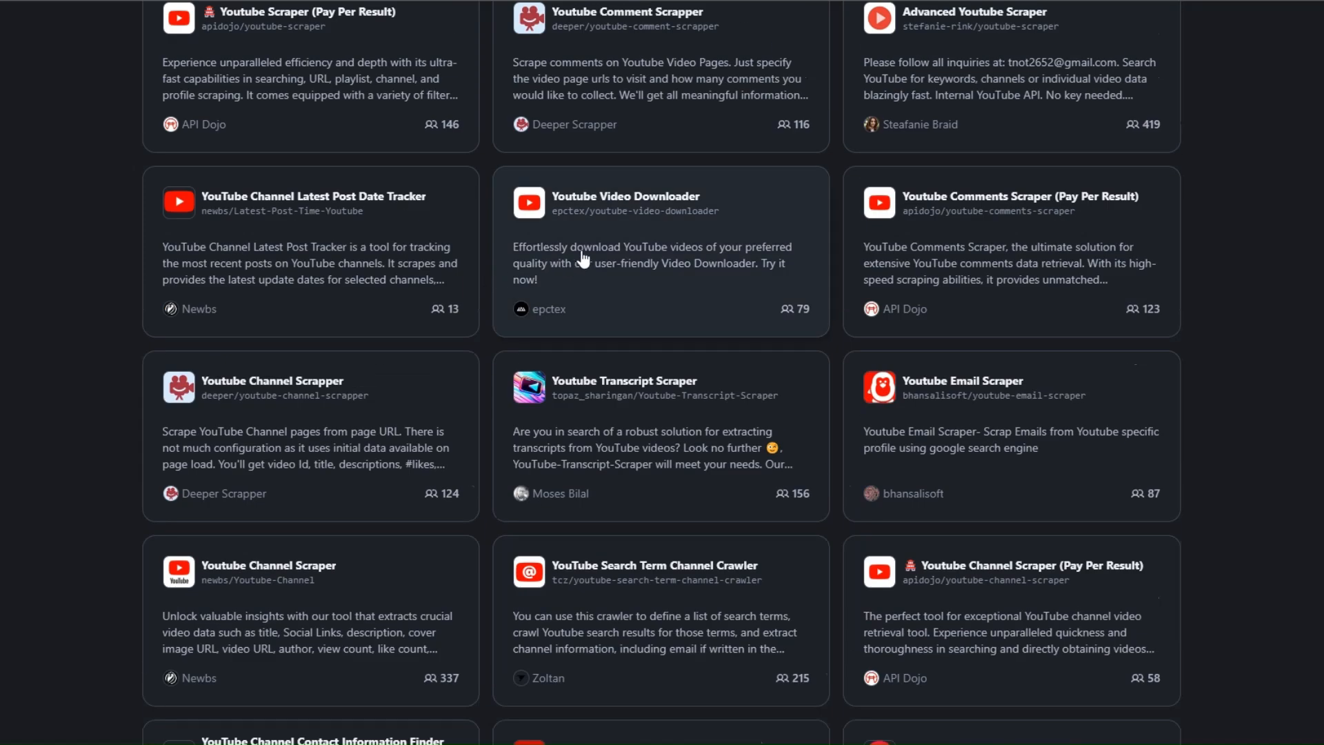
pyautogui.scroll(-3, 950, 265)
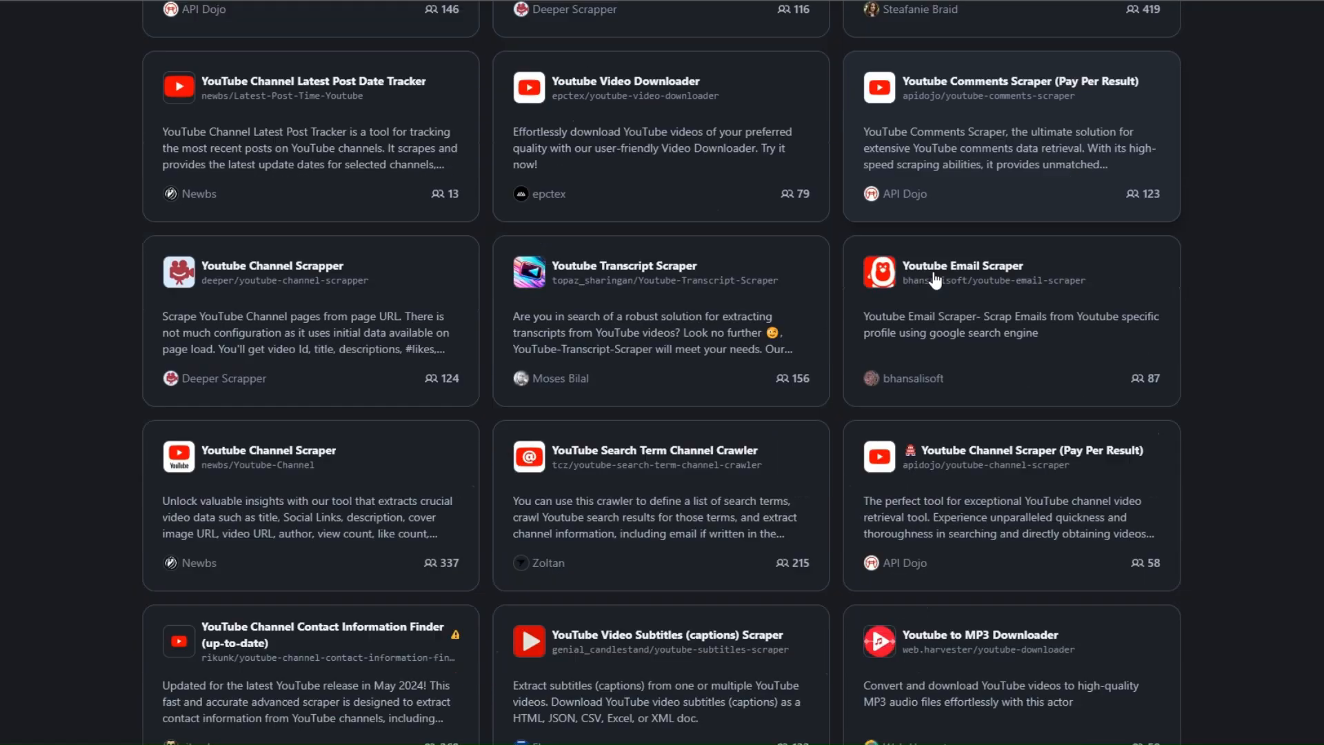
pyautogui.scroll(-3, 679, 511)
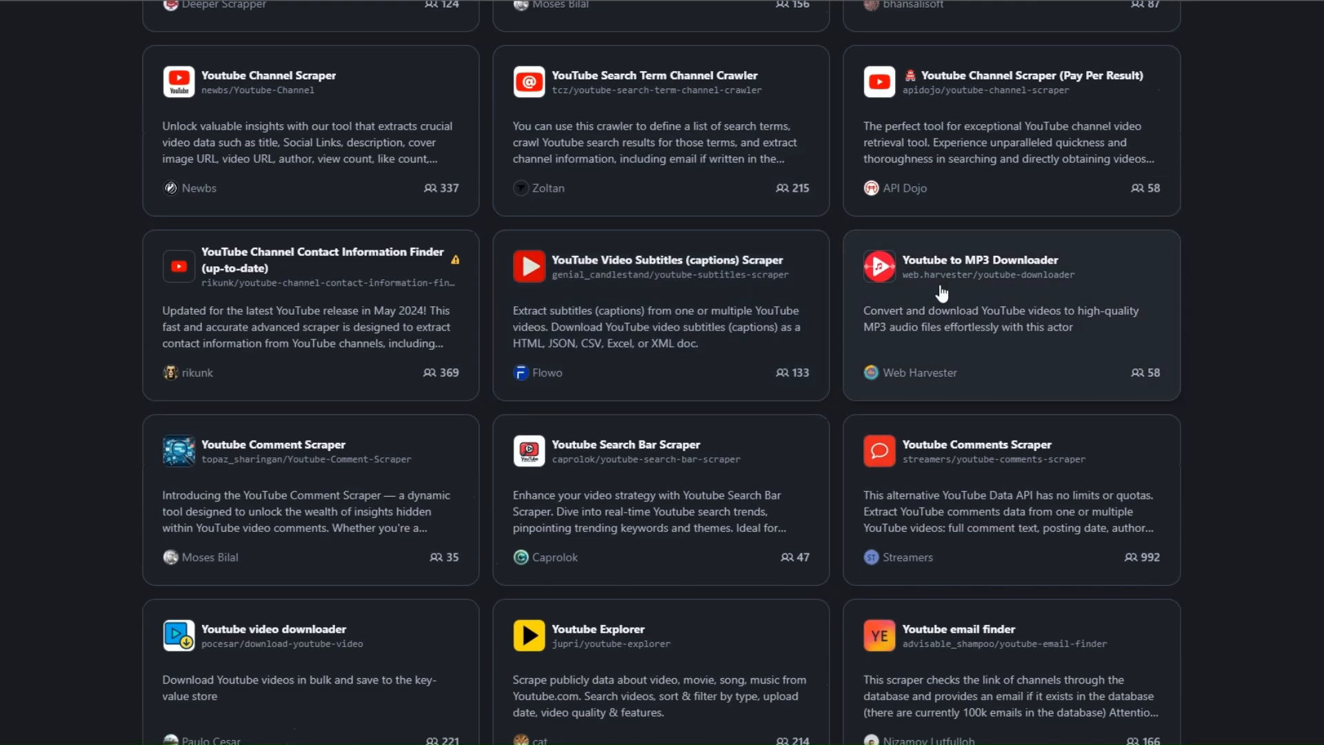
pyautogui.scroll(10, 942, 293)
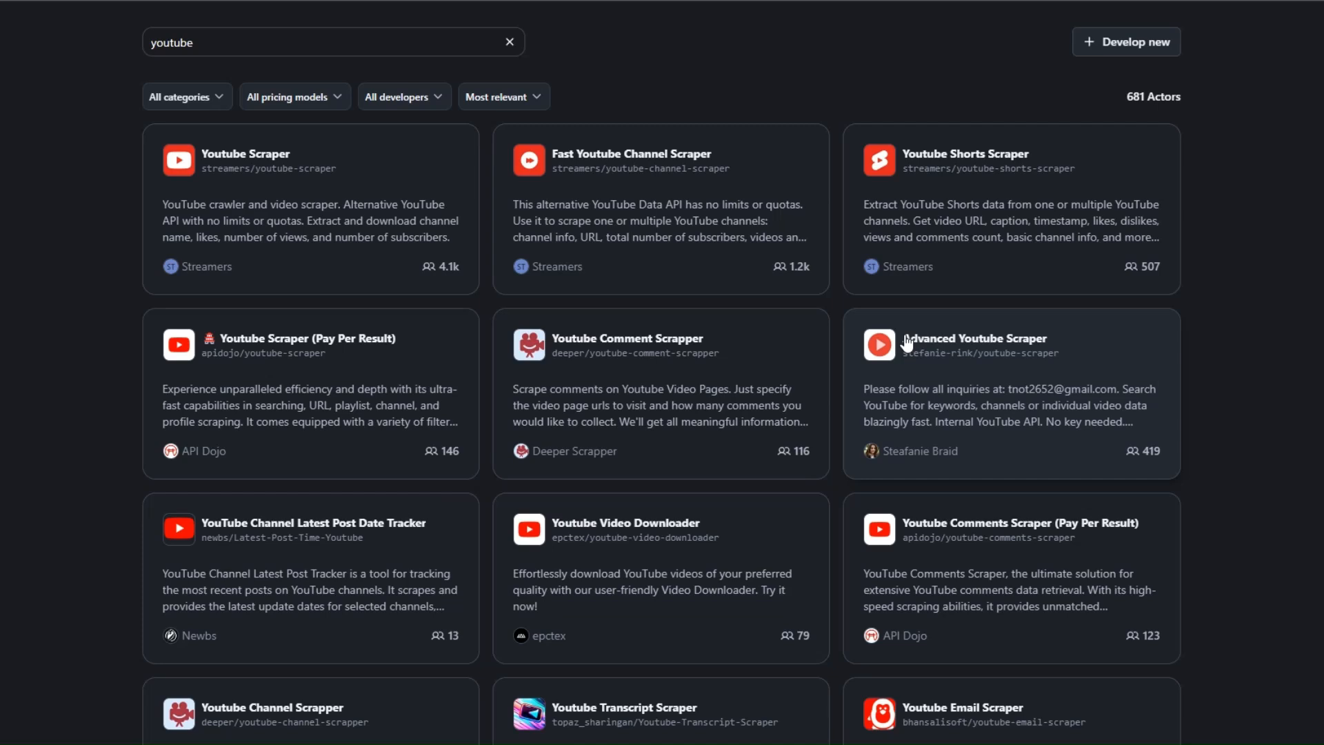
pyautogui.click(246, 46)
pyautogui.write('e')
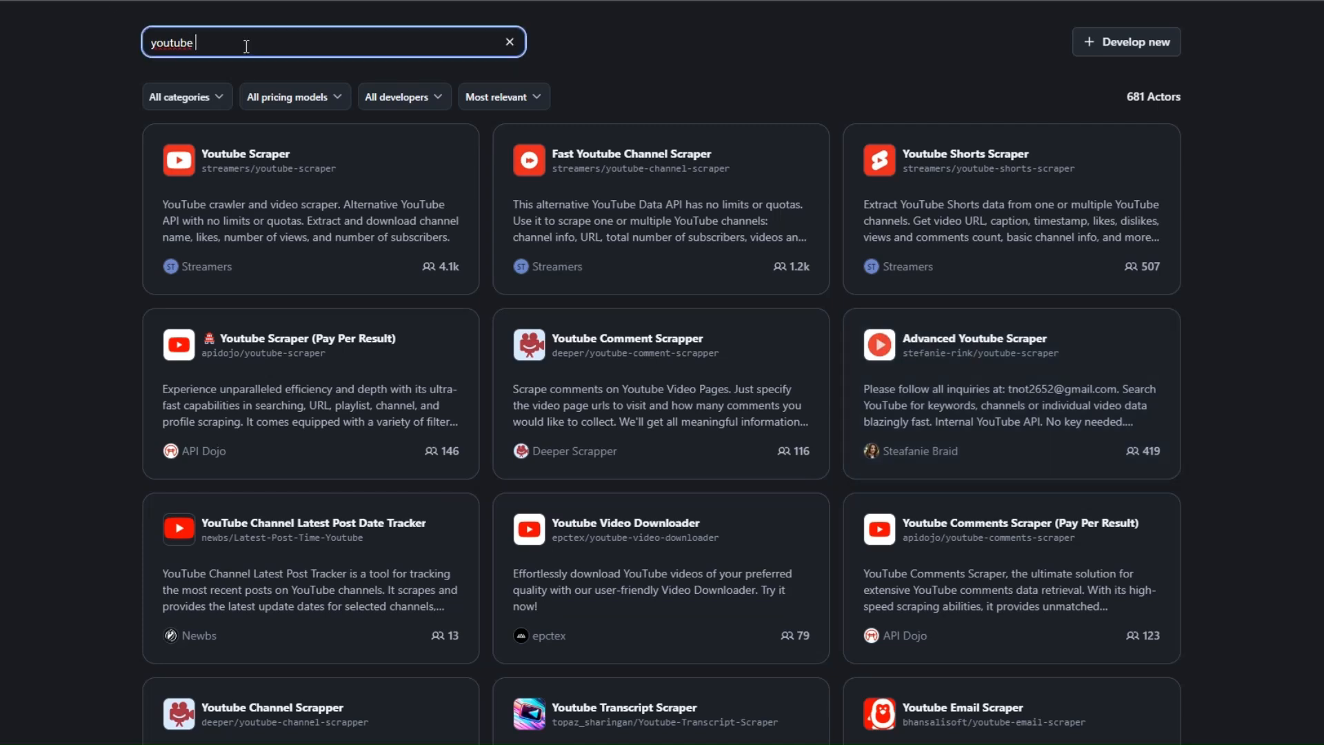
pyautogui.write('mail scraper')
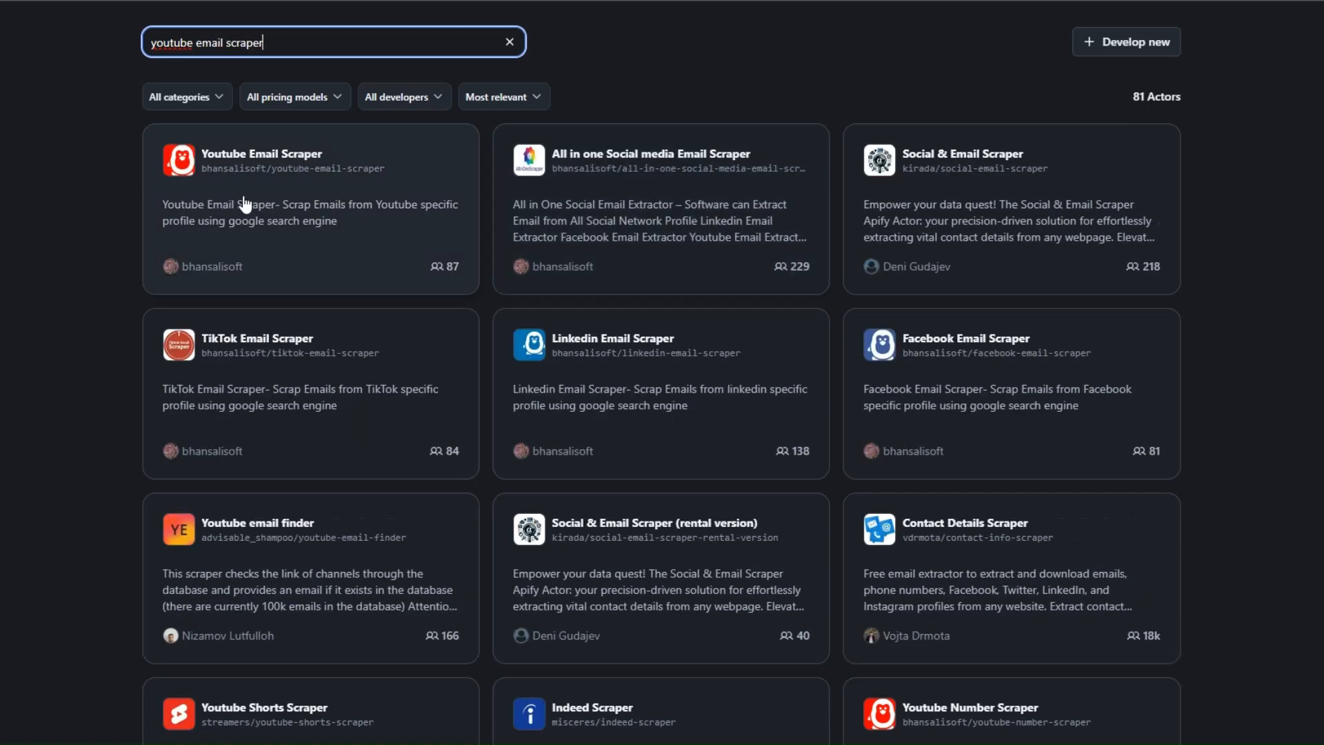
pyautogui.middleClick(313, 174)
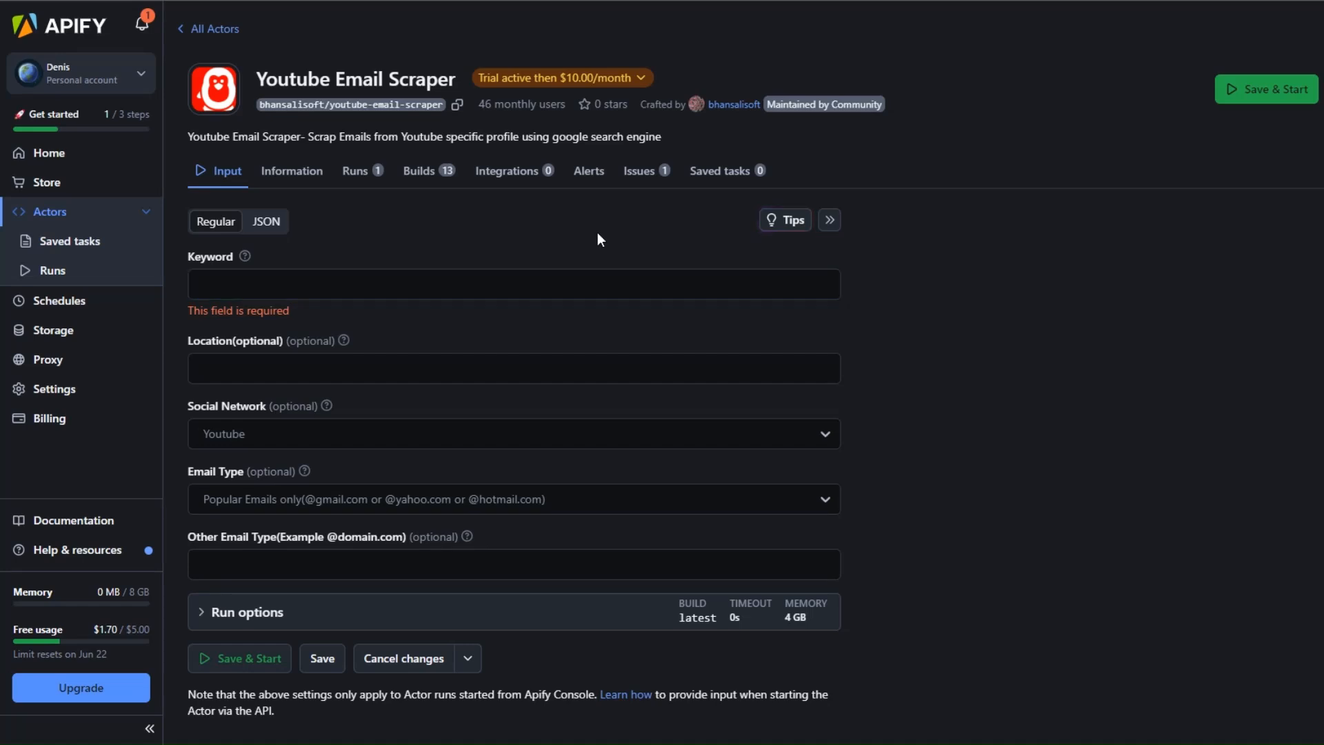
# Set the Actor's keyword to "consulting" and its location to "Miami"
pyautogui.click(596, 297)
pyautogui.write('consulting')
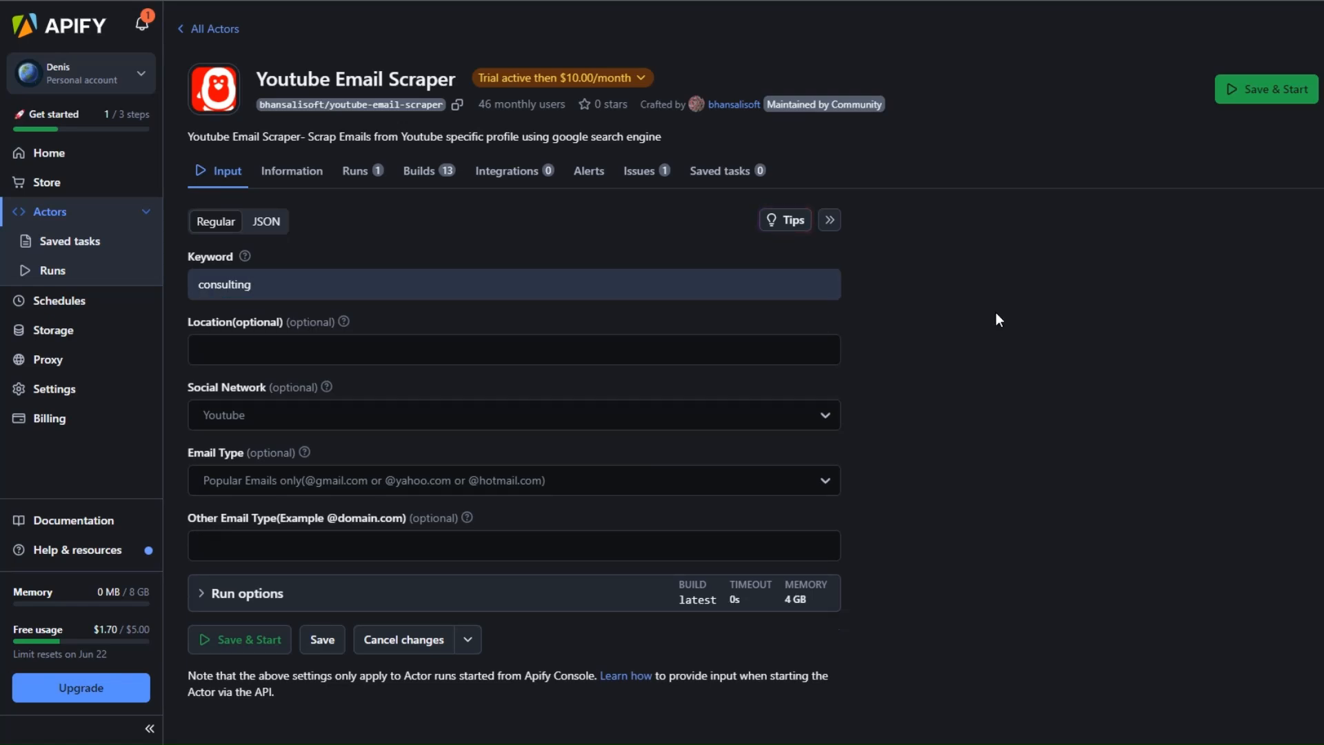
pyautogui.scroll(-1, 995, 317)
pyautogui.click(317, 337)
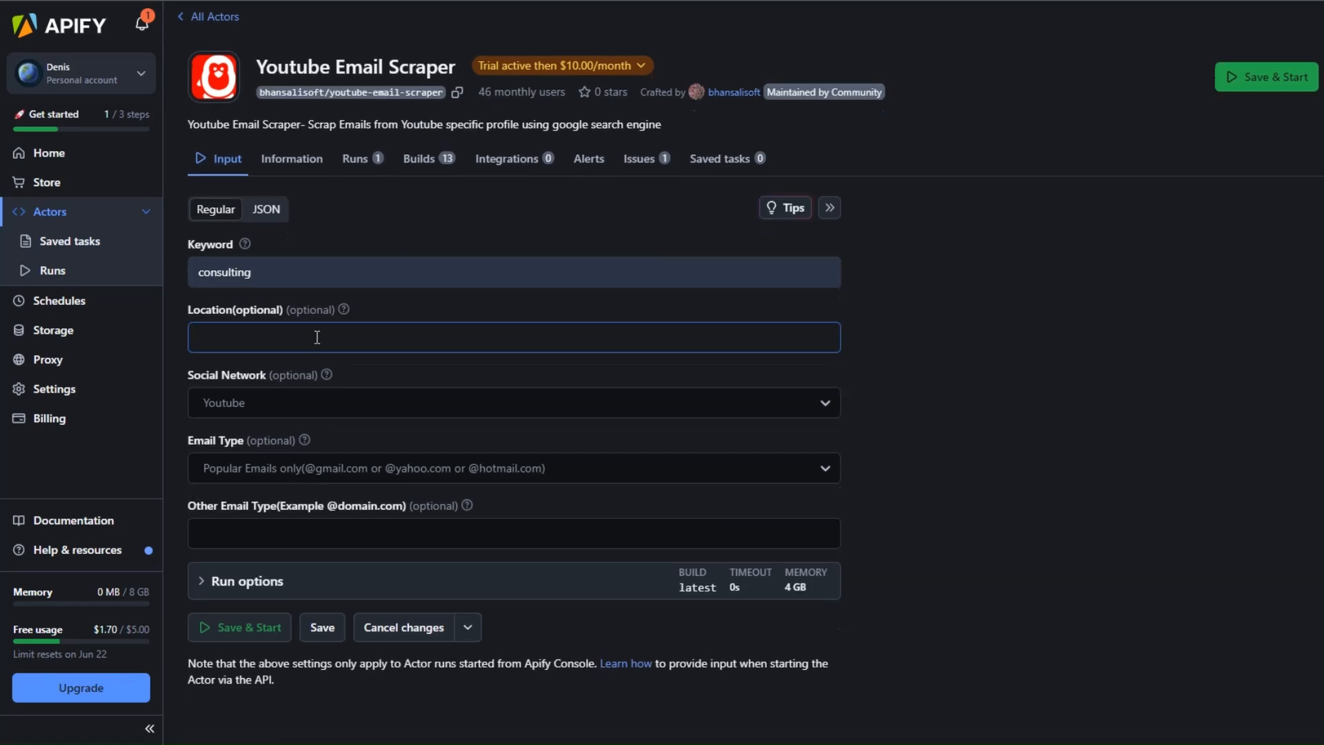
pyautogui.click(275, 336)
pyautogui.write('Miami')
# Set the social network to Youtube with popular emails only, leave the other email type empty, and start the Actor run
pyautogui.click(262, 399)
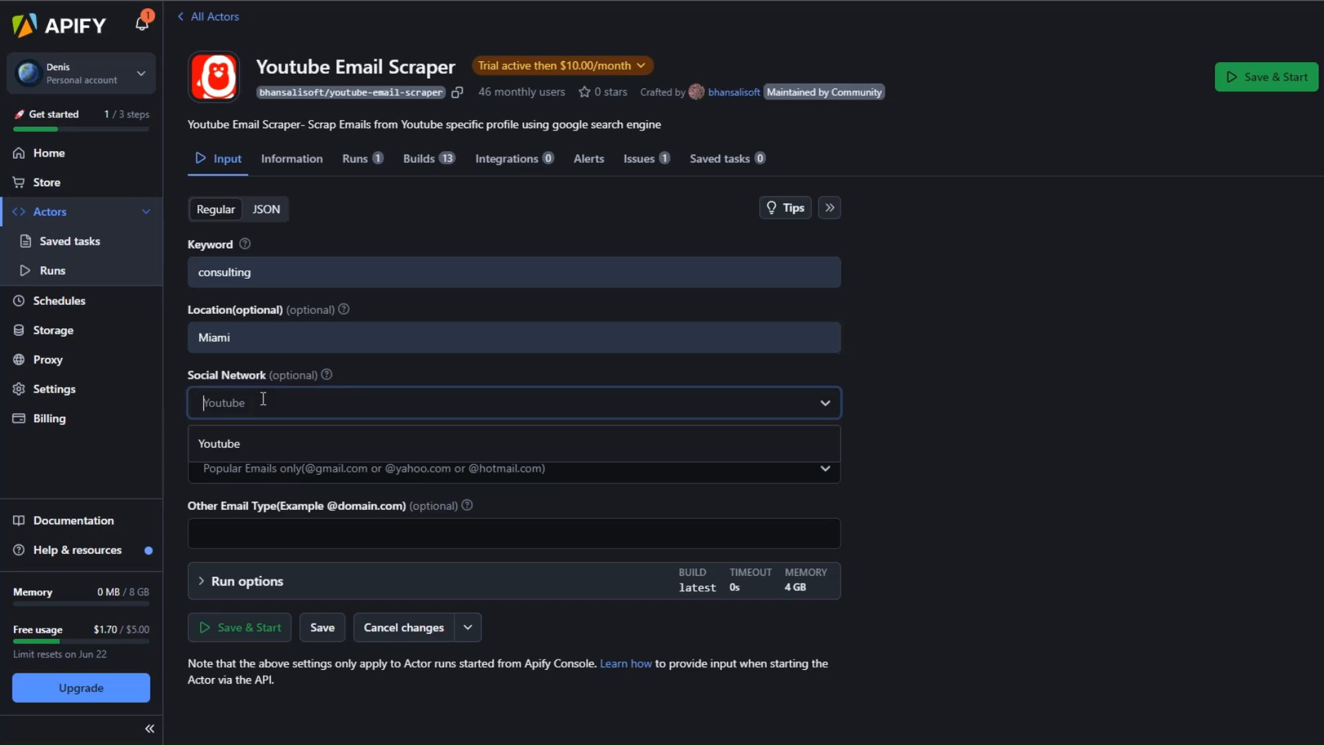
pyautogui.click(271, 441)
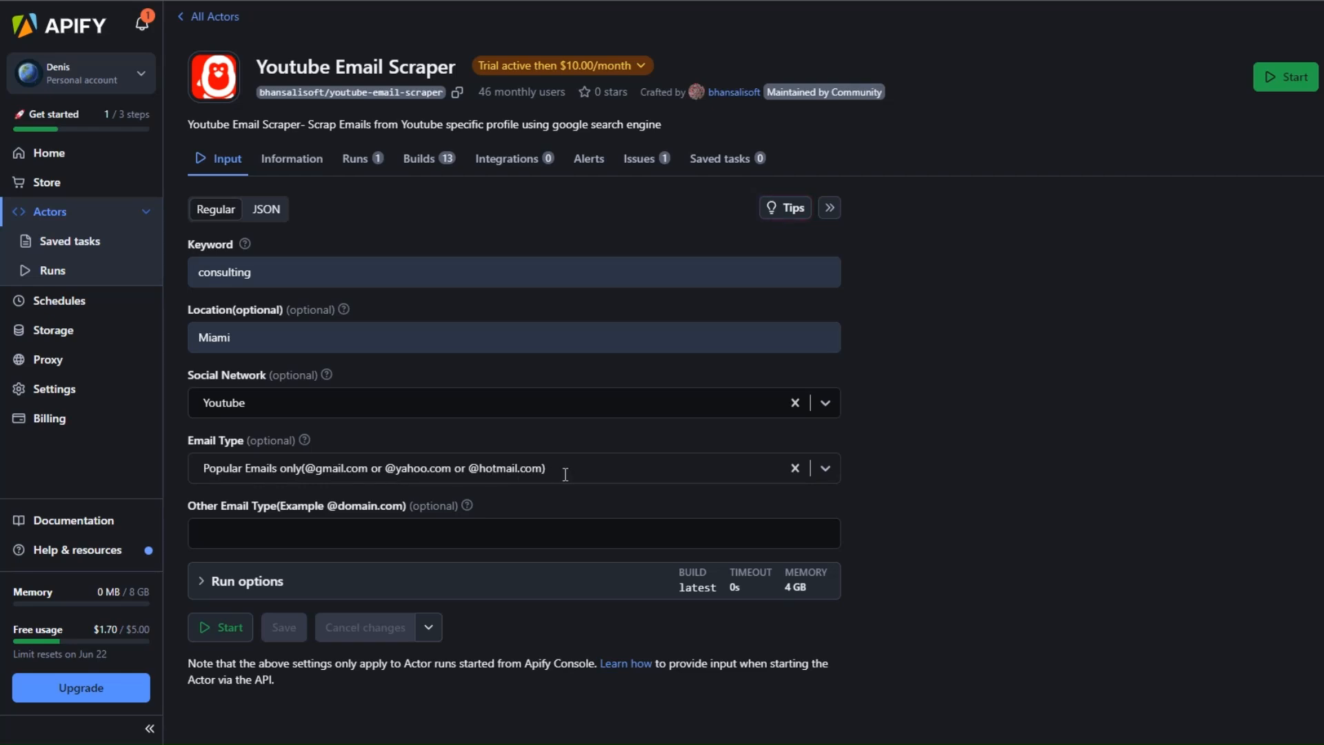
pyautogui.click(447, 539)
pyautogui.click(642, 496)
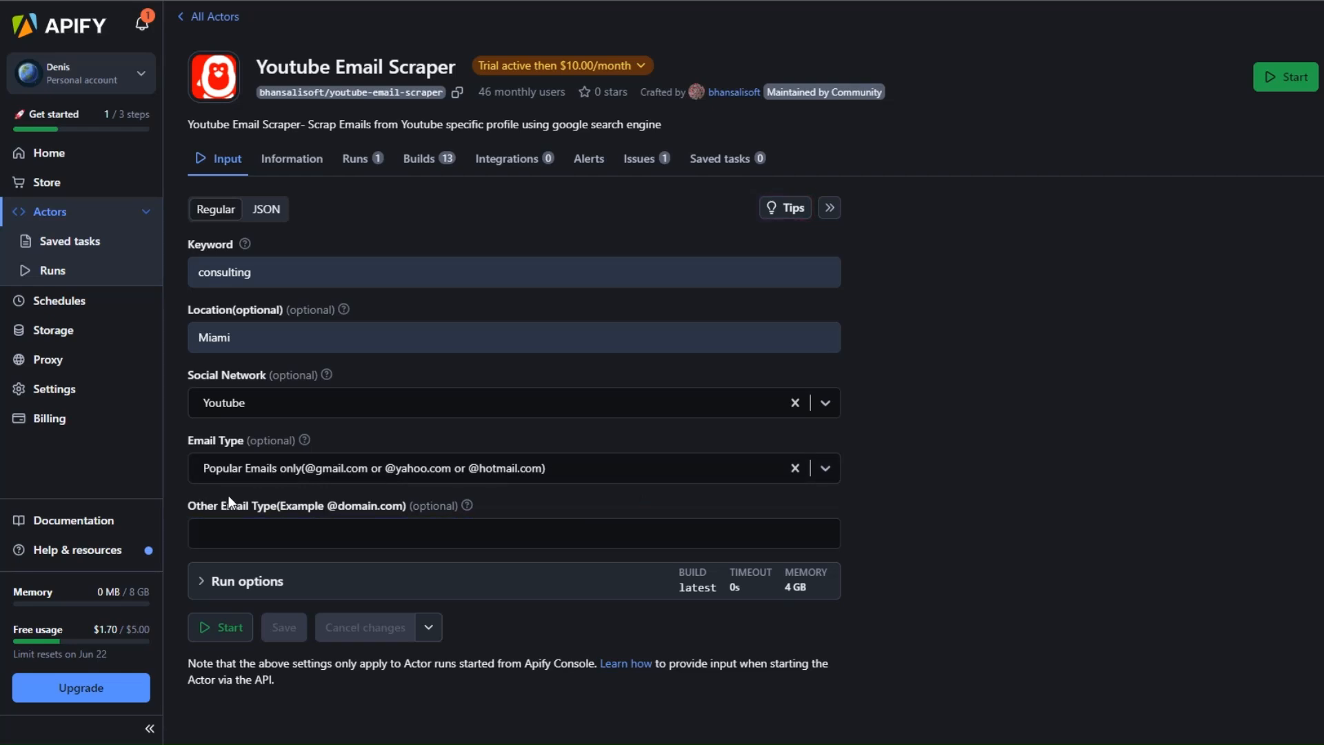
pyautogui.click(351, 531)
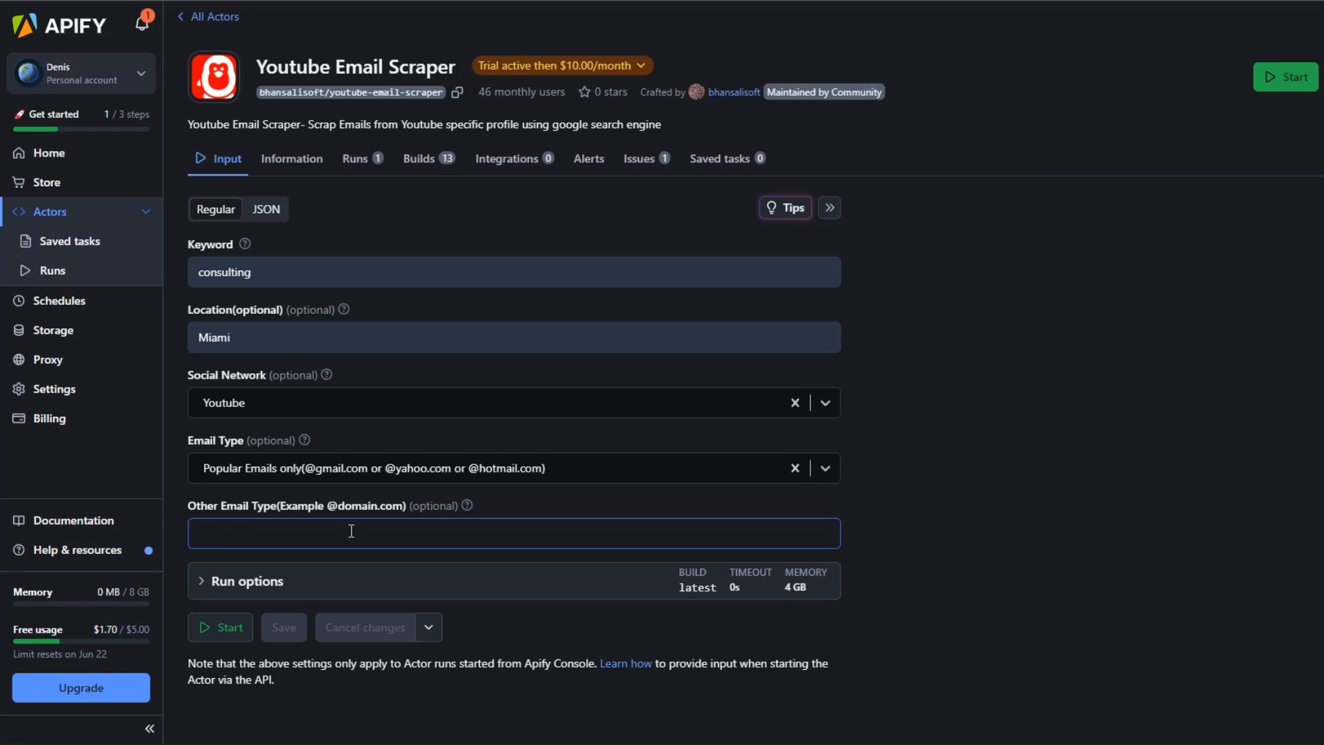
pyautogui.click(917, 531)
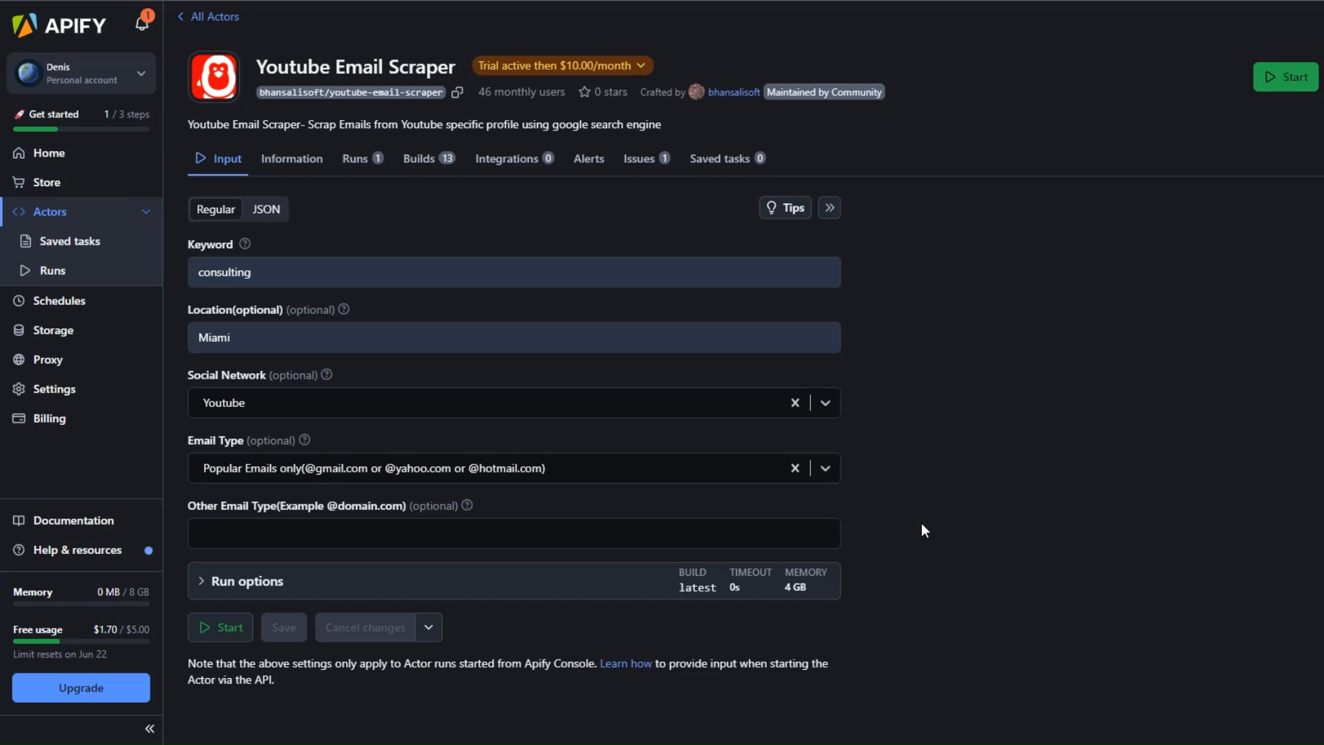
pyautogui.click(221, 627)
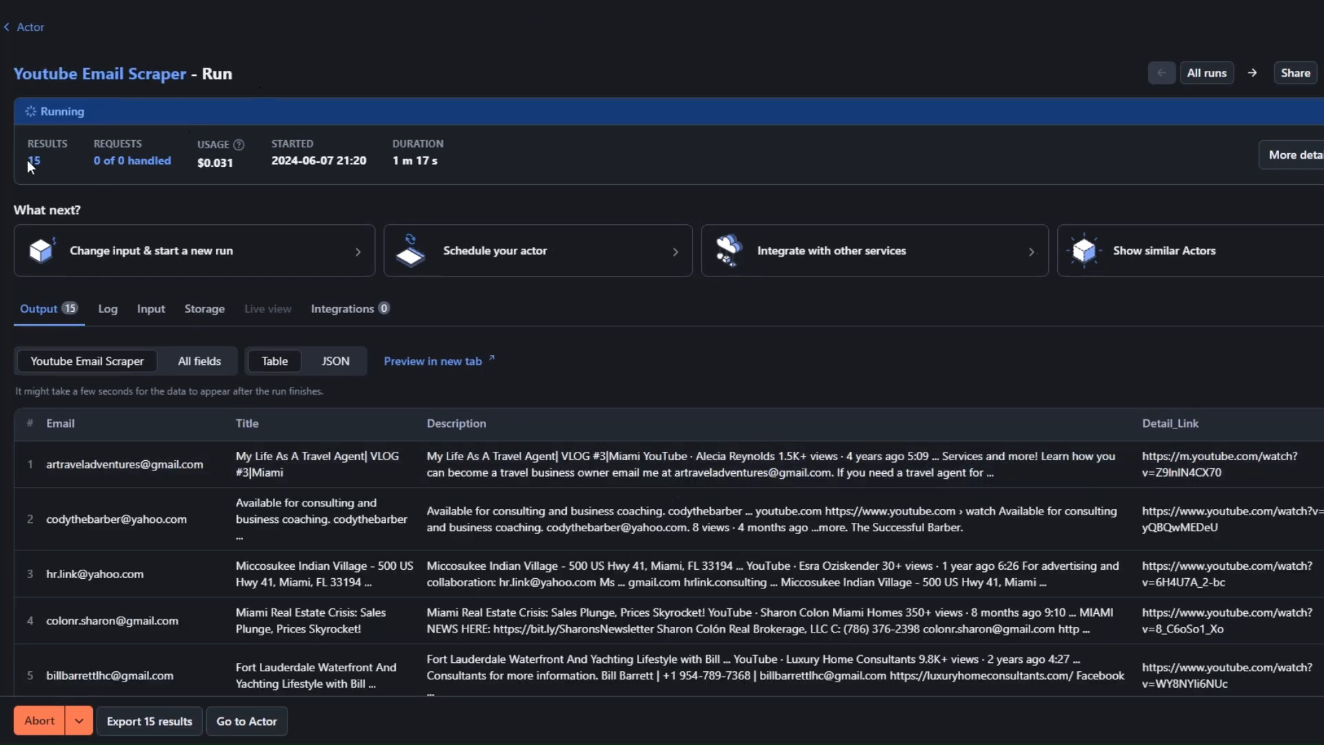
# Examine the run's output table, checking the scraped emails, titles, descriptions and detail links along with the run status
pyautogui.scroll(-8, 636, 521)
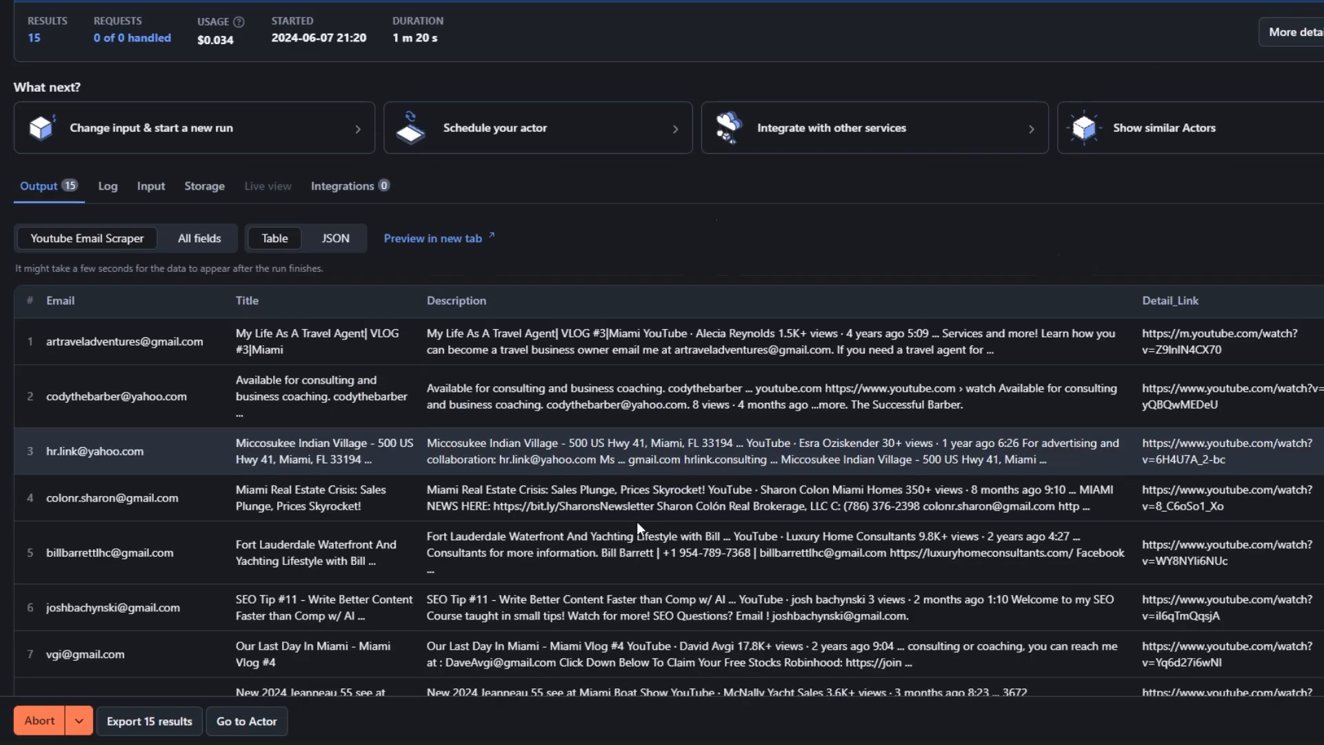
pyautogui.scroll(6, 636, 522)
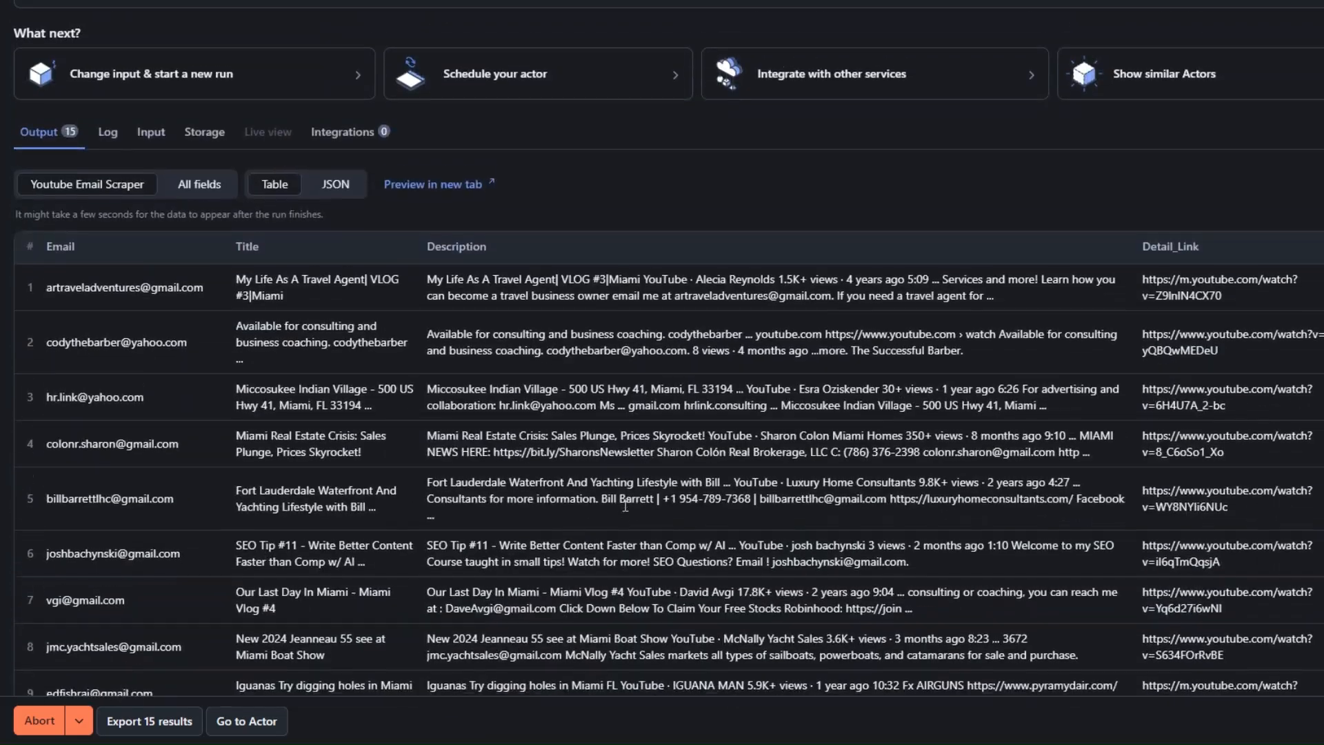
pyautogui.scroll(-6, 250, 324)
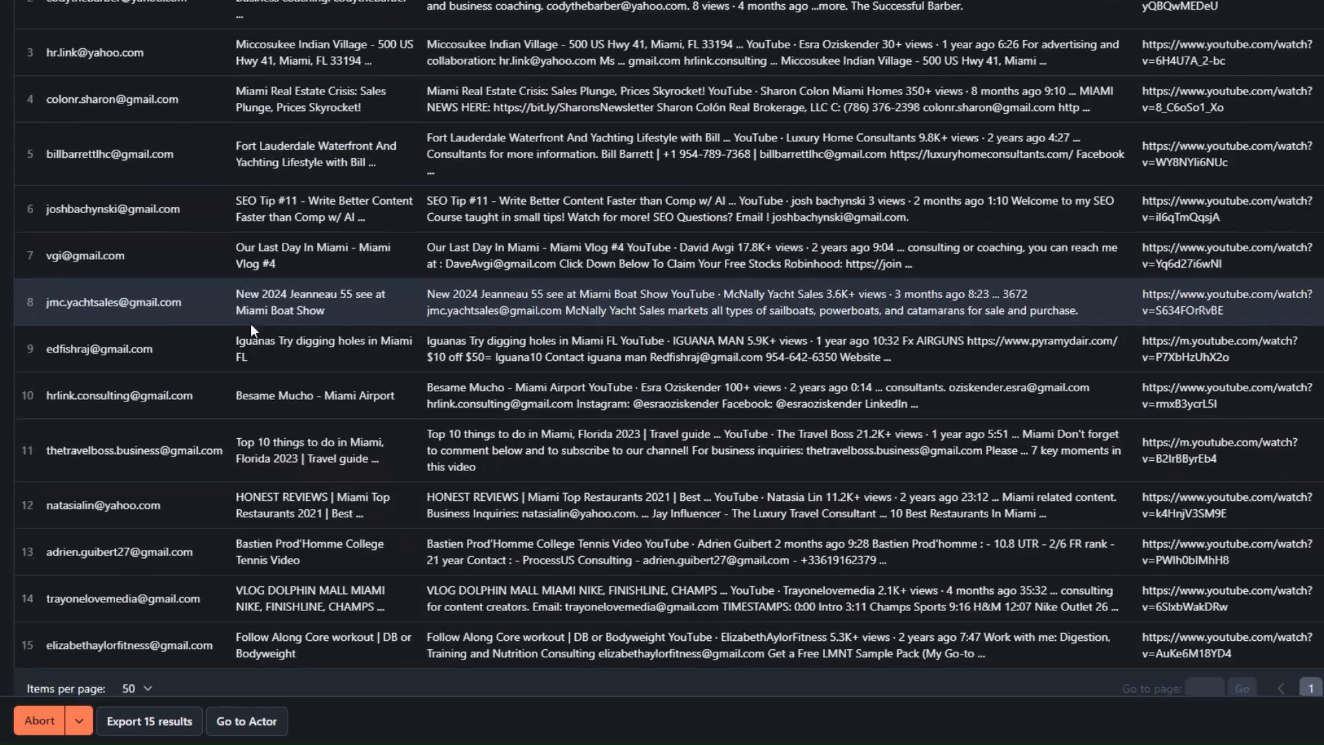
pyautogui.scroll(6, 215, 425)
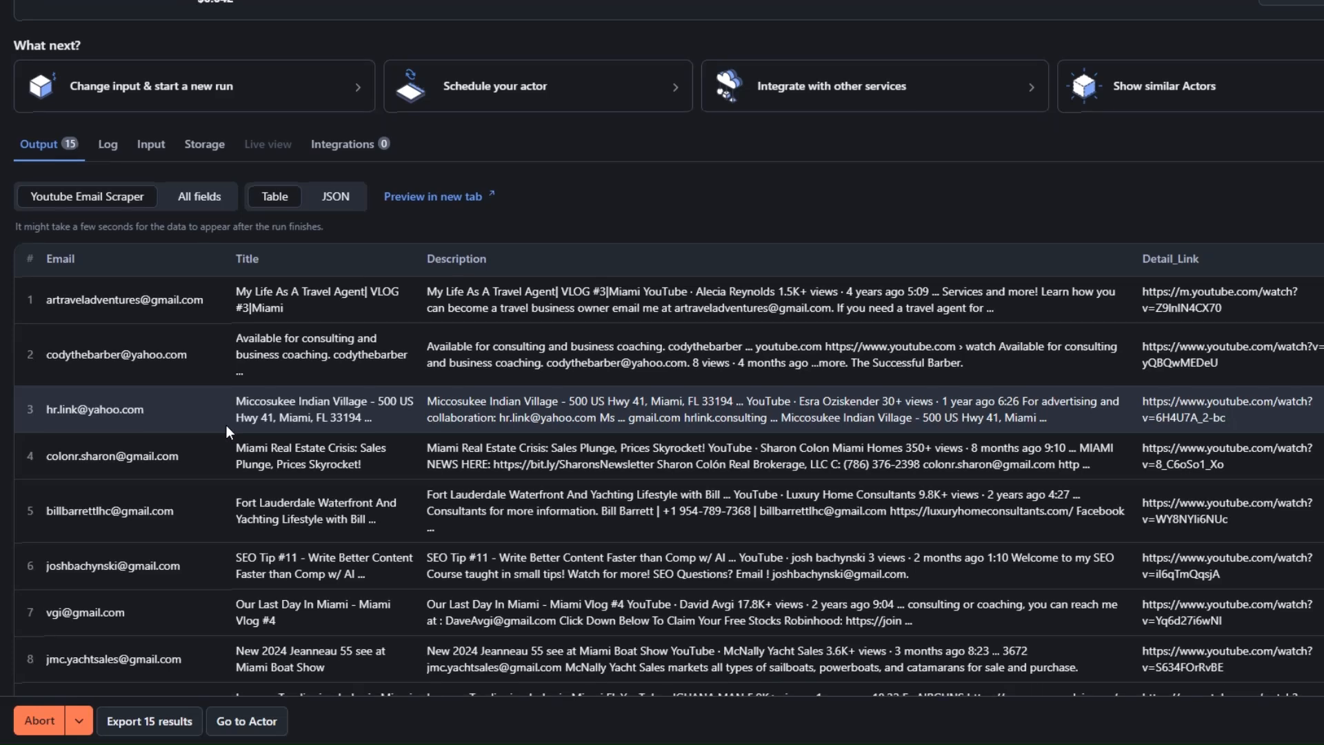
pyautogui.scroll(-1, 226, 424)
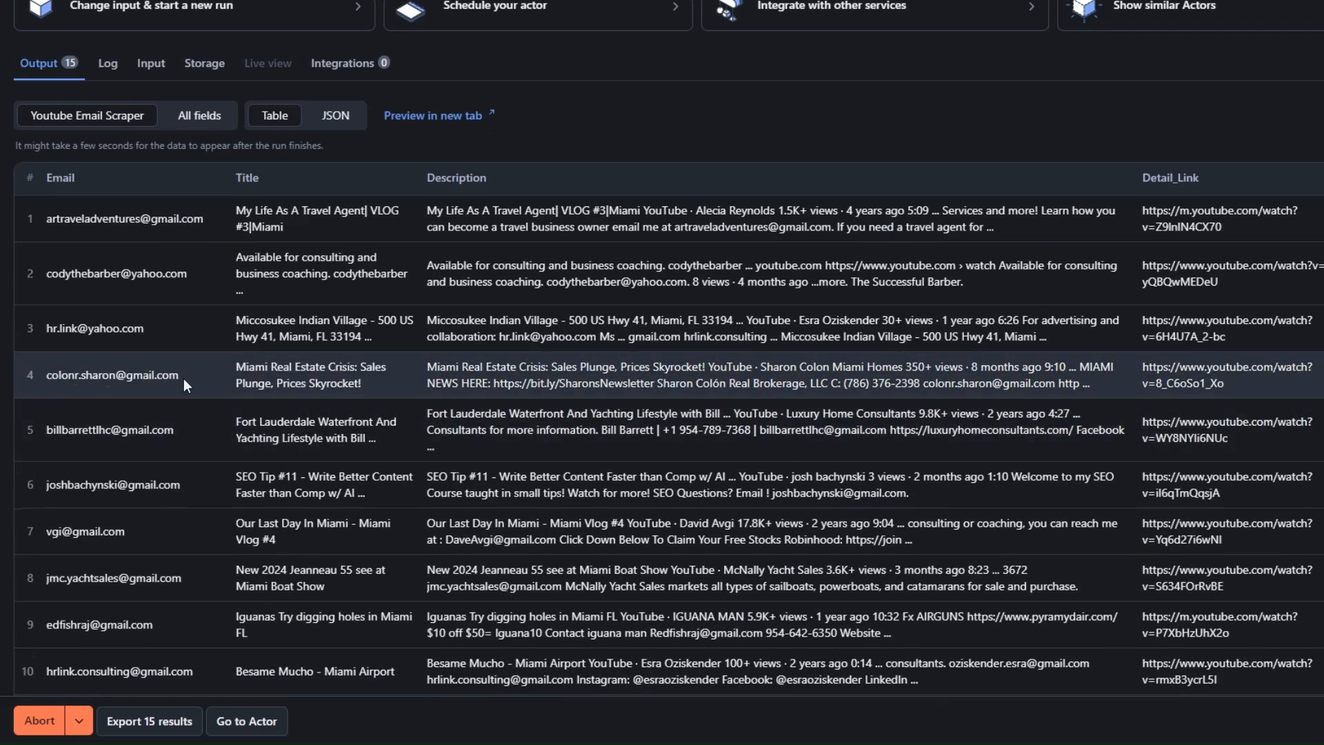
pyautogui.scroll(1, 175, 441)
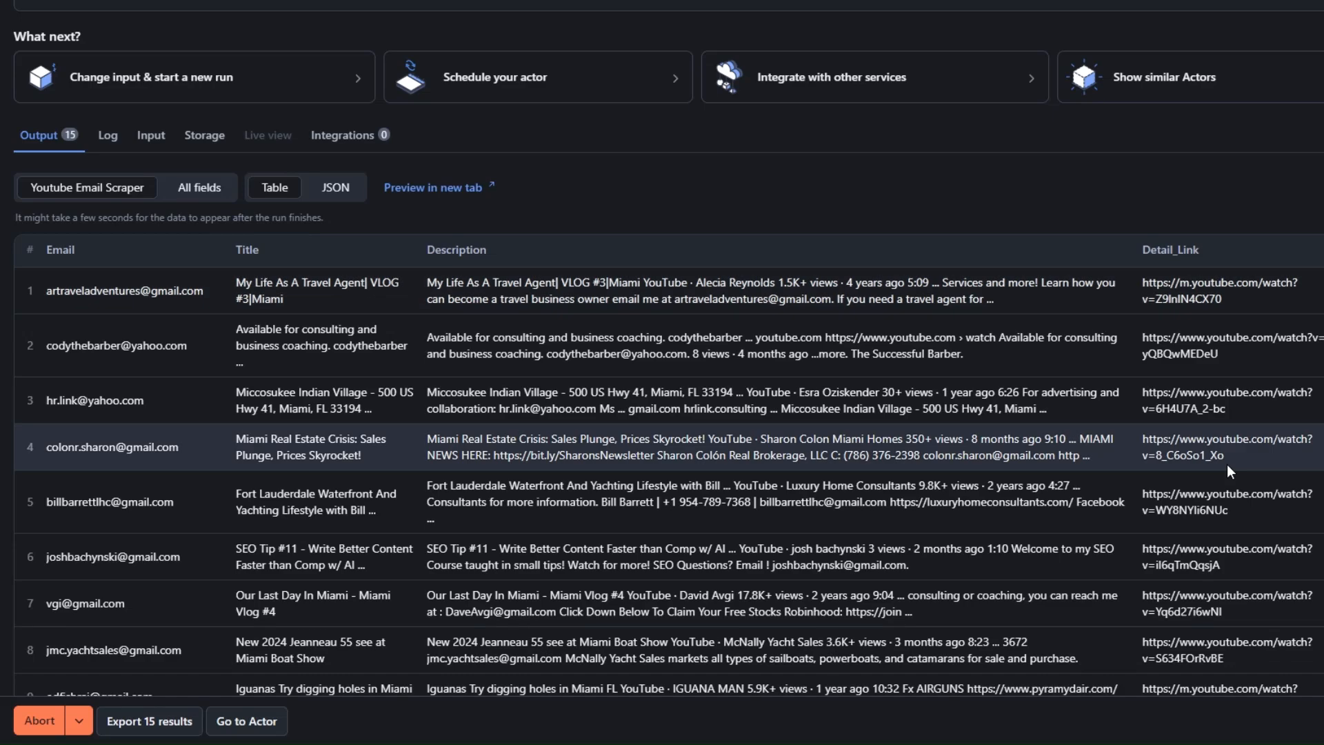
pyautogui.scroll(3, 746, 343)
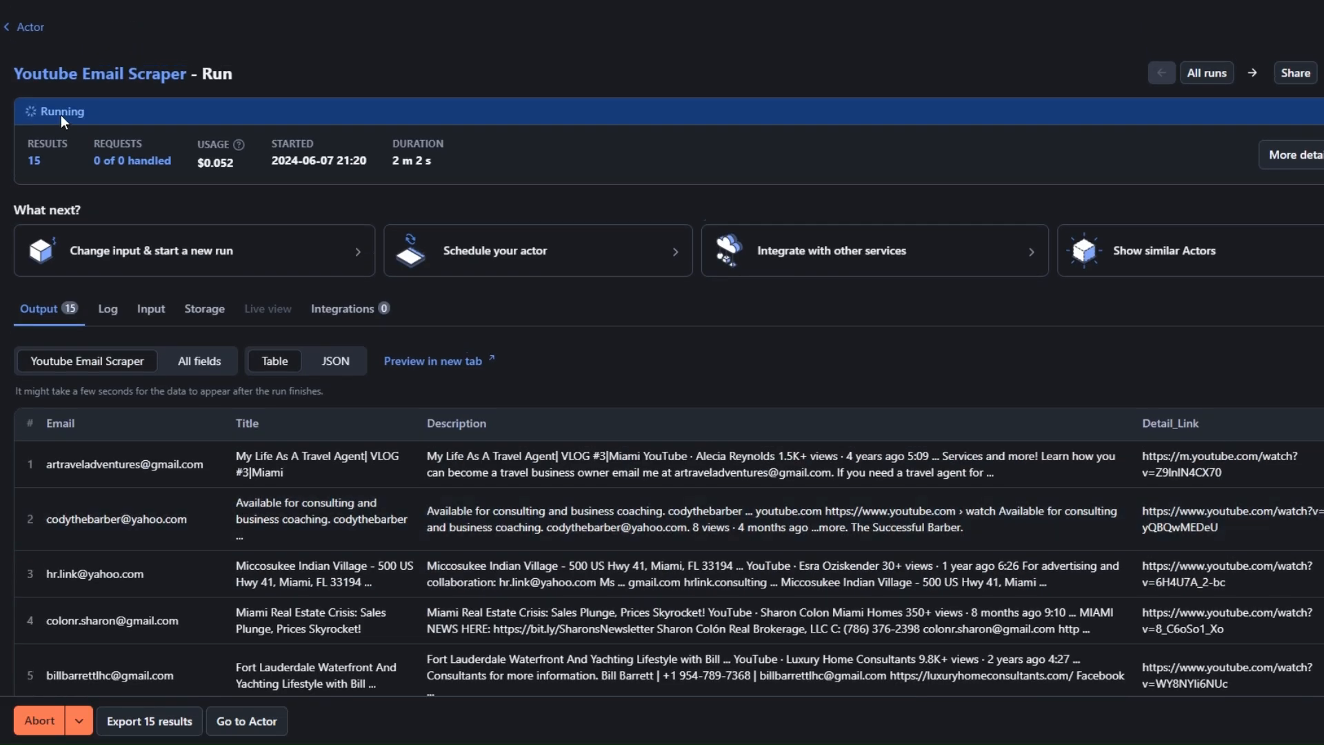
pyautogui.scroll(-3, 879, 529)
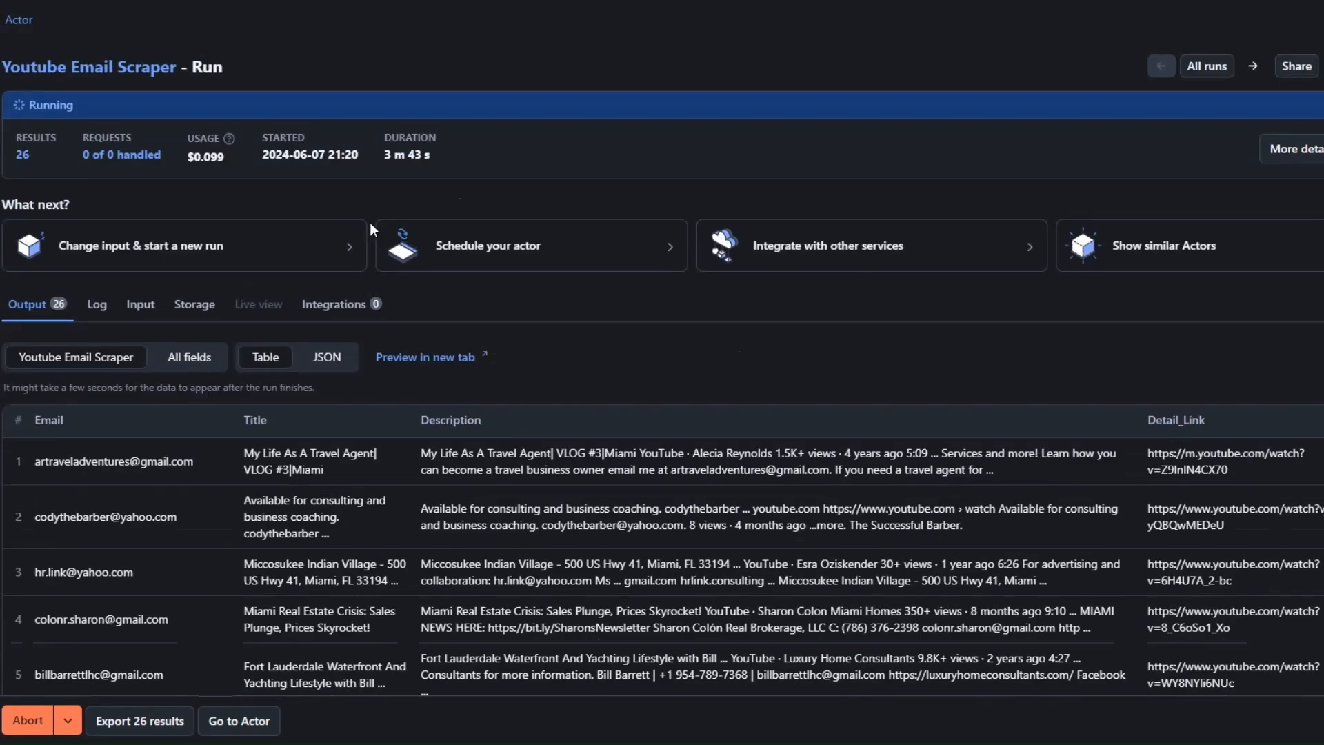
pyautogui.scroll(-6, 371, 222)
pyautogui.scroll(-10, 371, 222)
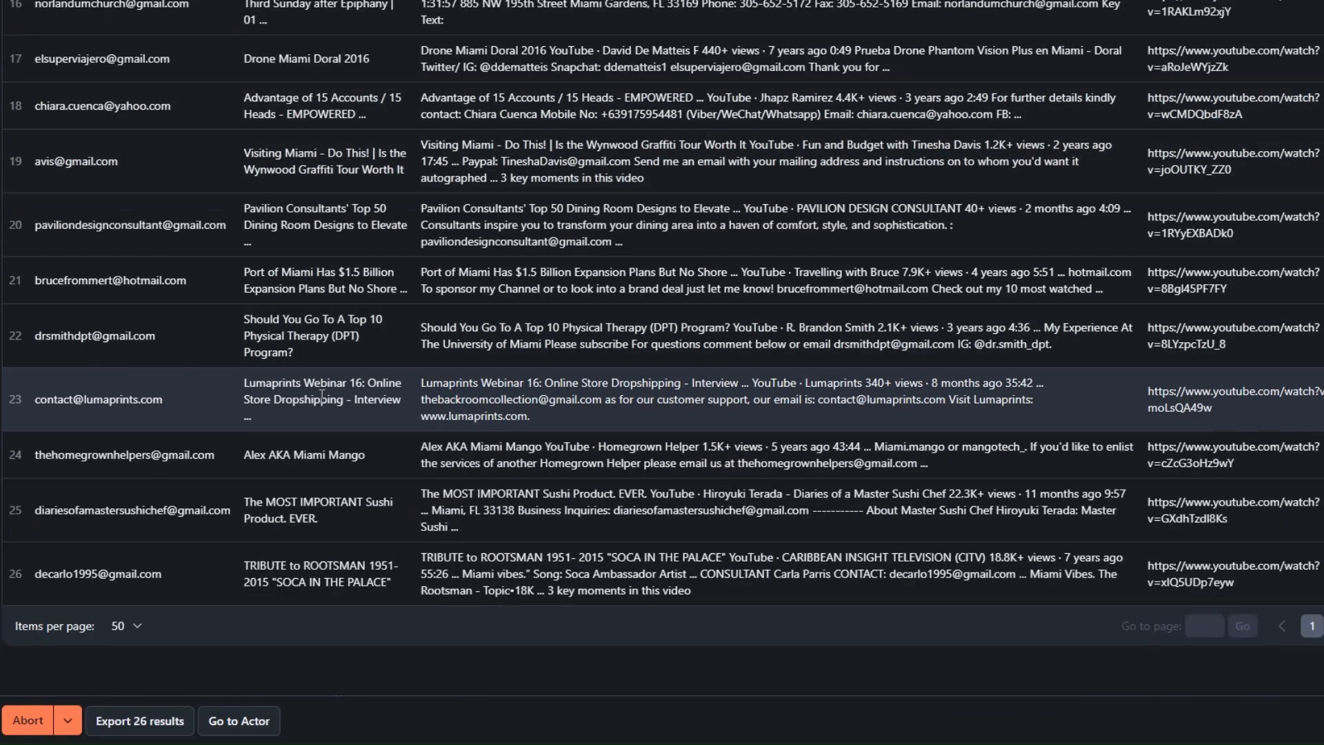
pyautogui.scroll(15, 322, 399)
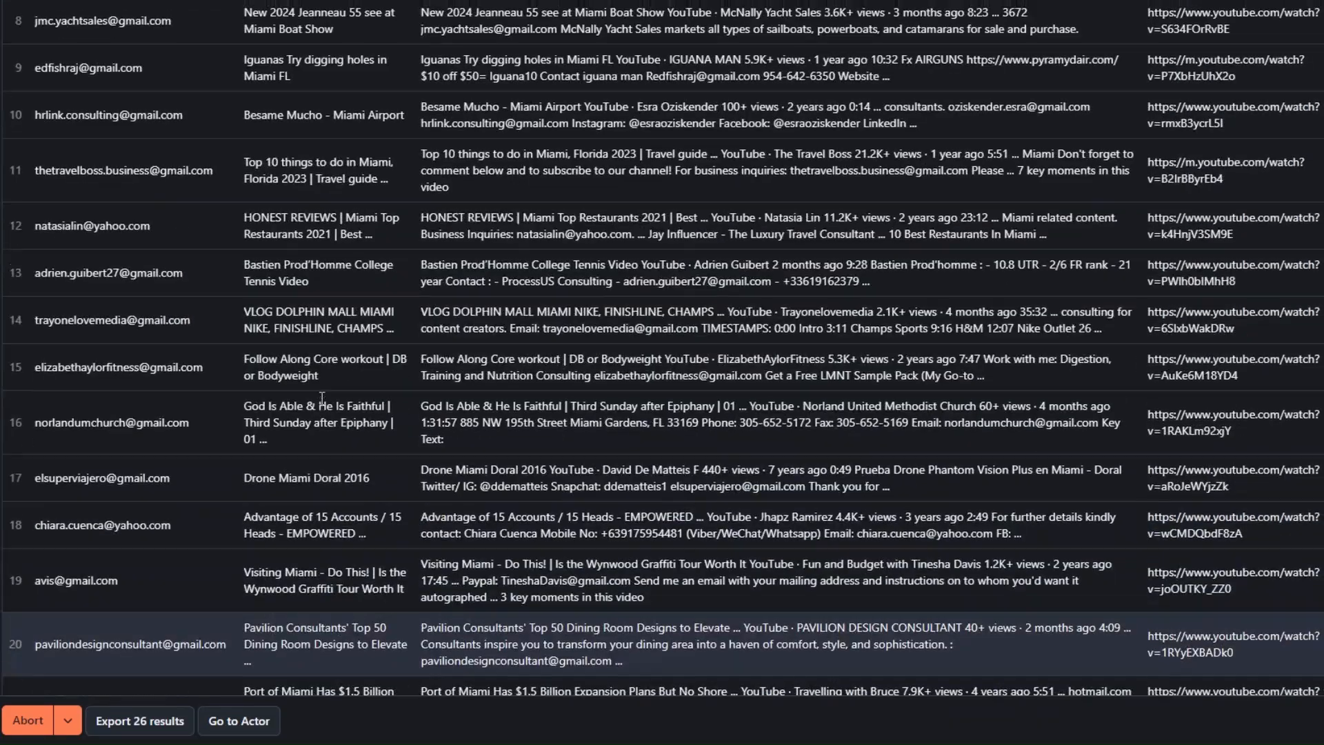
pyautogui.scroll(-15, 319, 397)
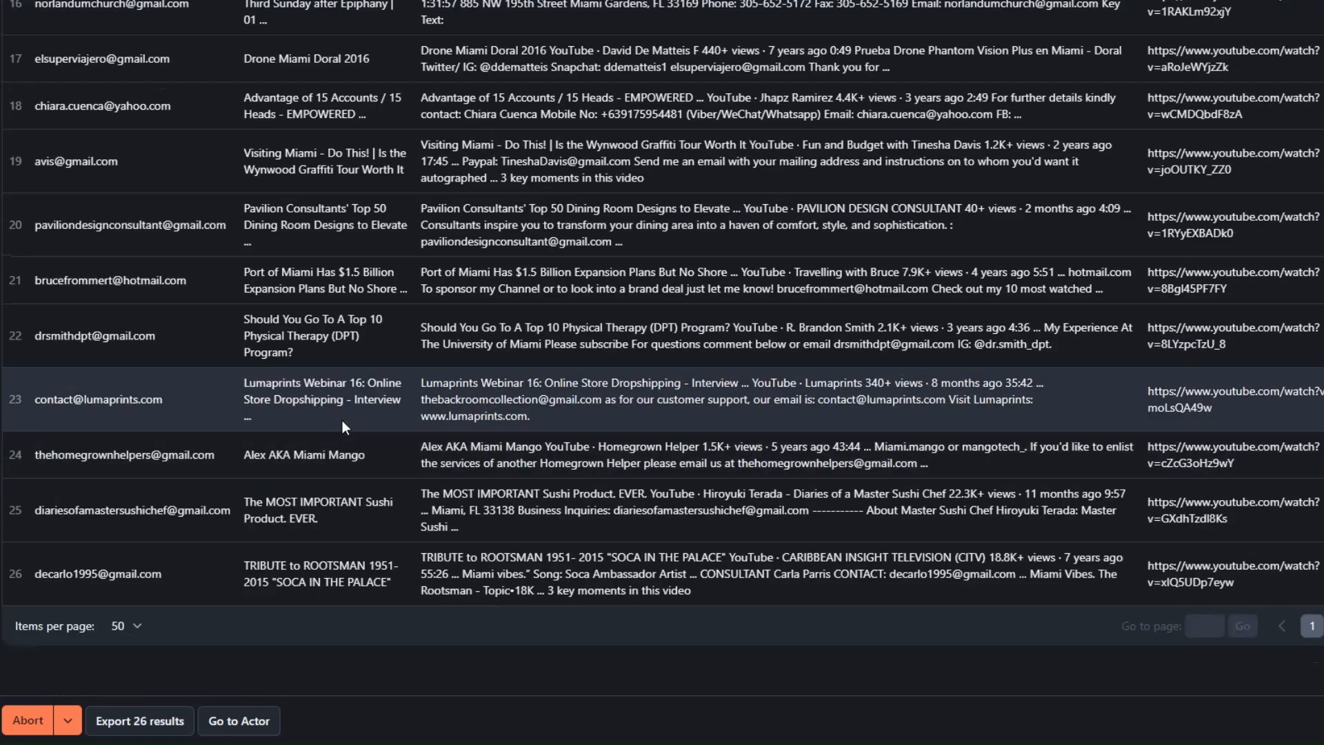
pyautogui.scroll(15, 342, 420)
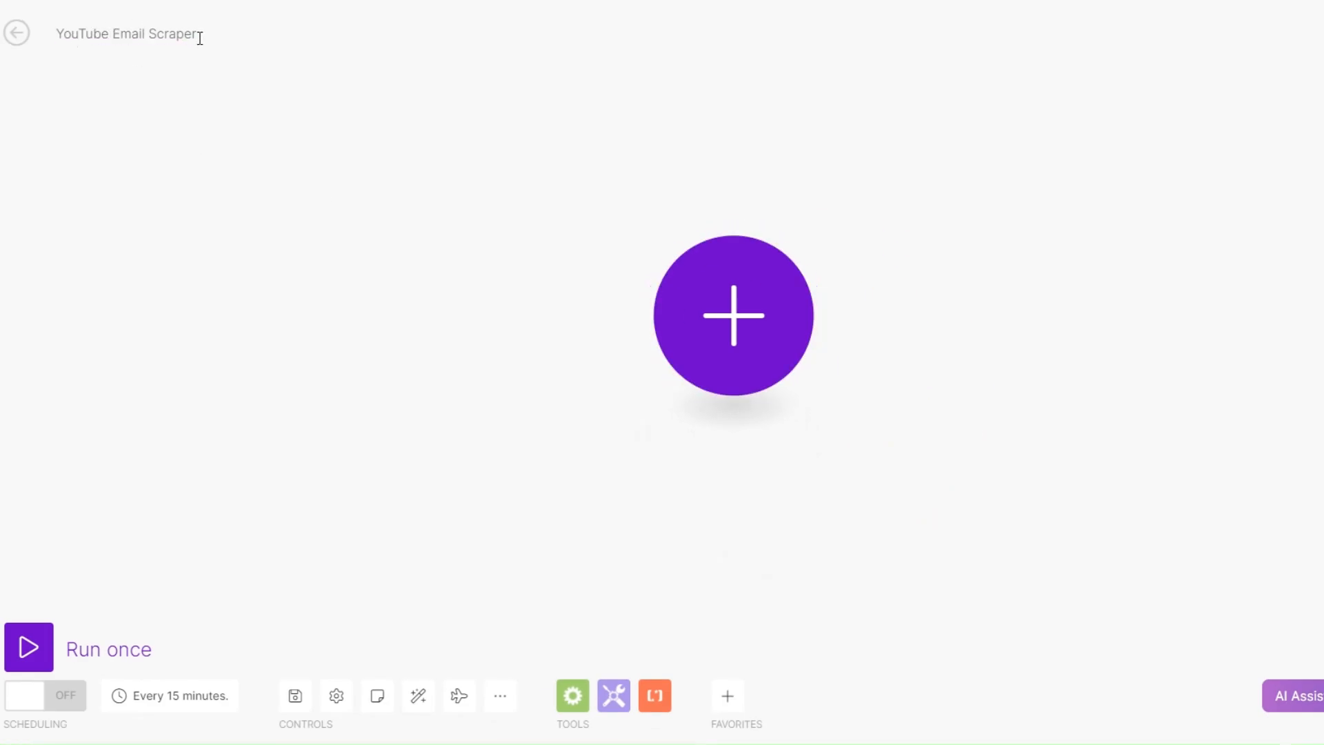
pyautogui.click(733, 324)
pyautogui.click(900, 292)
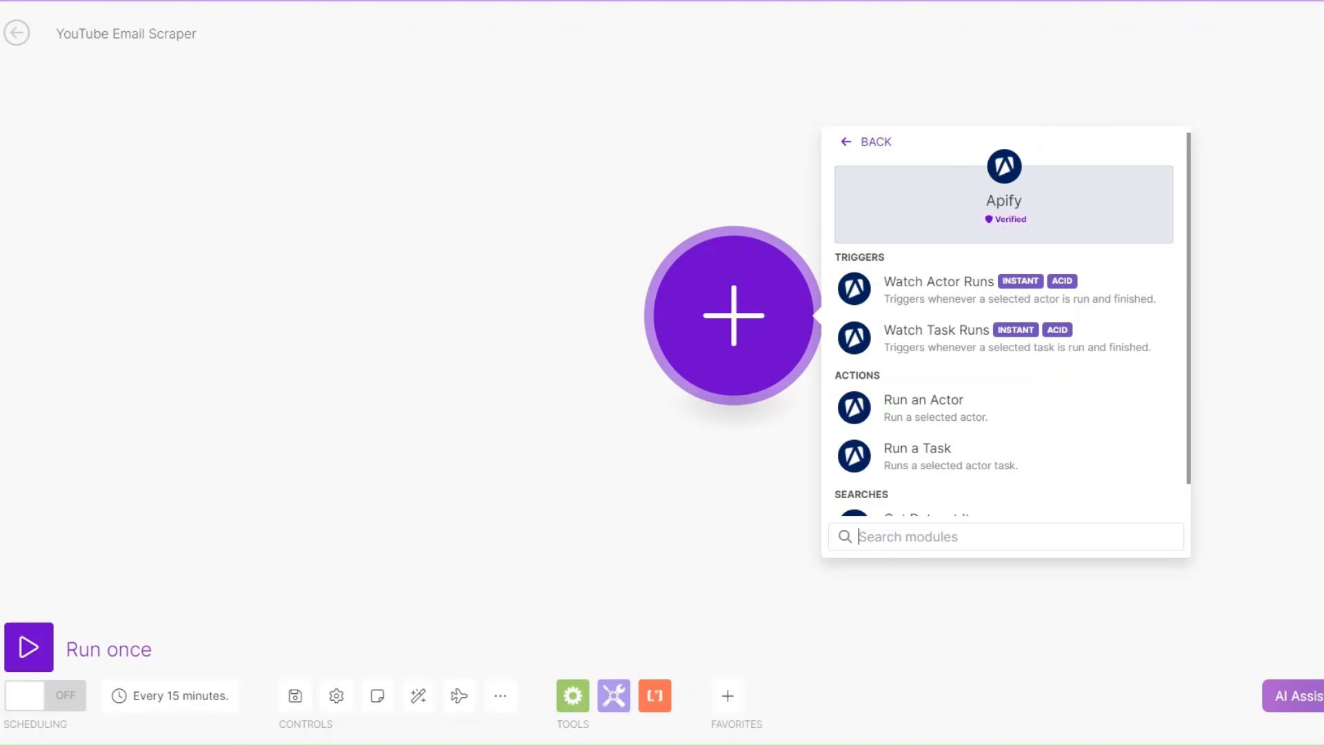
pyautogui.click(934, 298)
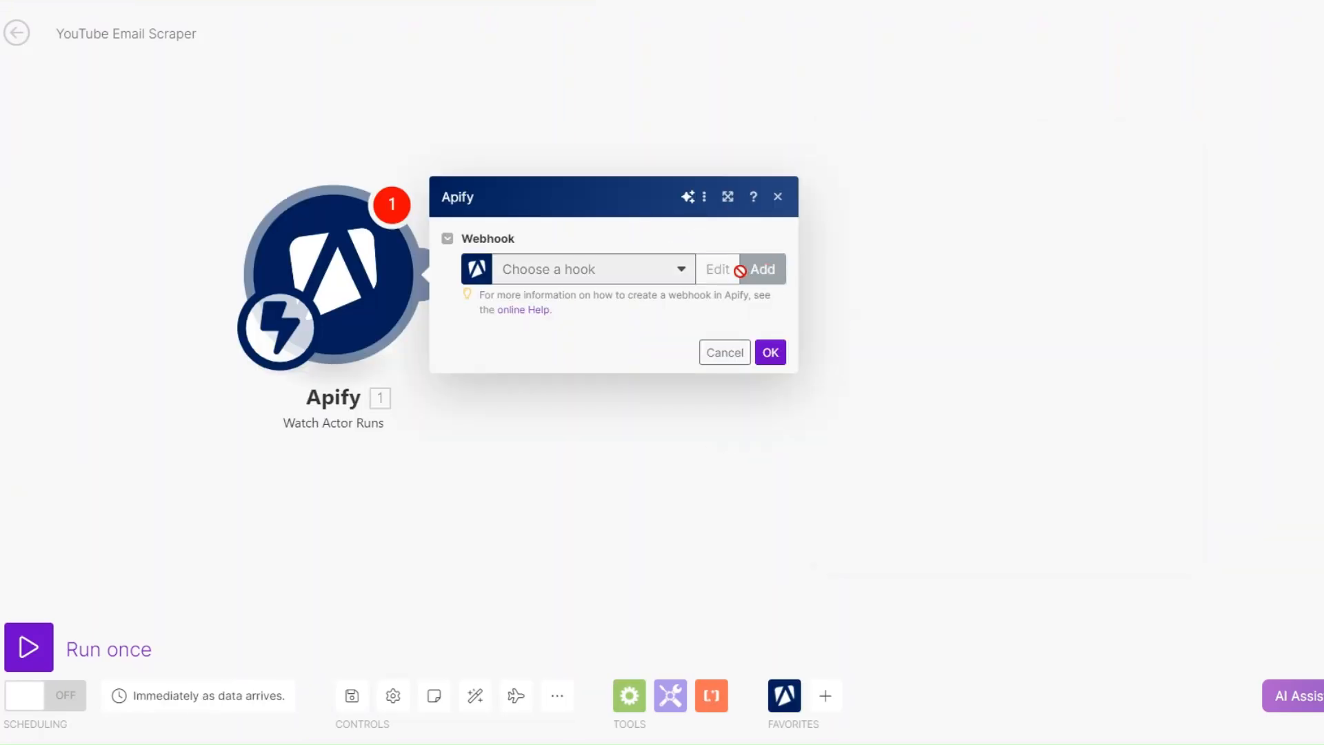
# Create a webhook named "YouTube Email Scraper webhook" for the bhansalisoft/youtube-email-scraper Actor and save it in the Watch Actor Runs trigger
pyautogui.click(759, 270)
pyautogui.click(972, 190)
pyautogui.moveTo(973, 191); pyautogui.dragTo(825, 200)
pyautogui.write('YouTube Email Scraper')
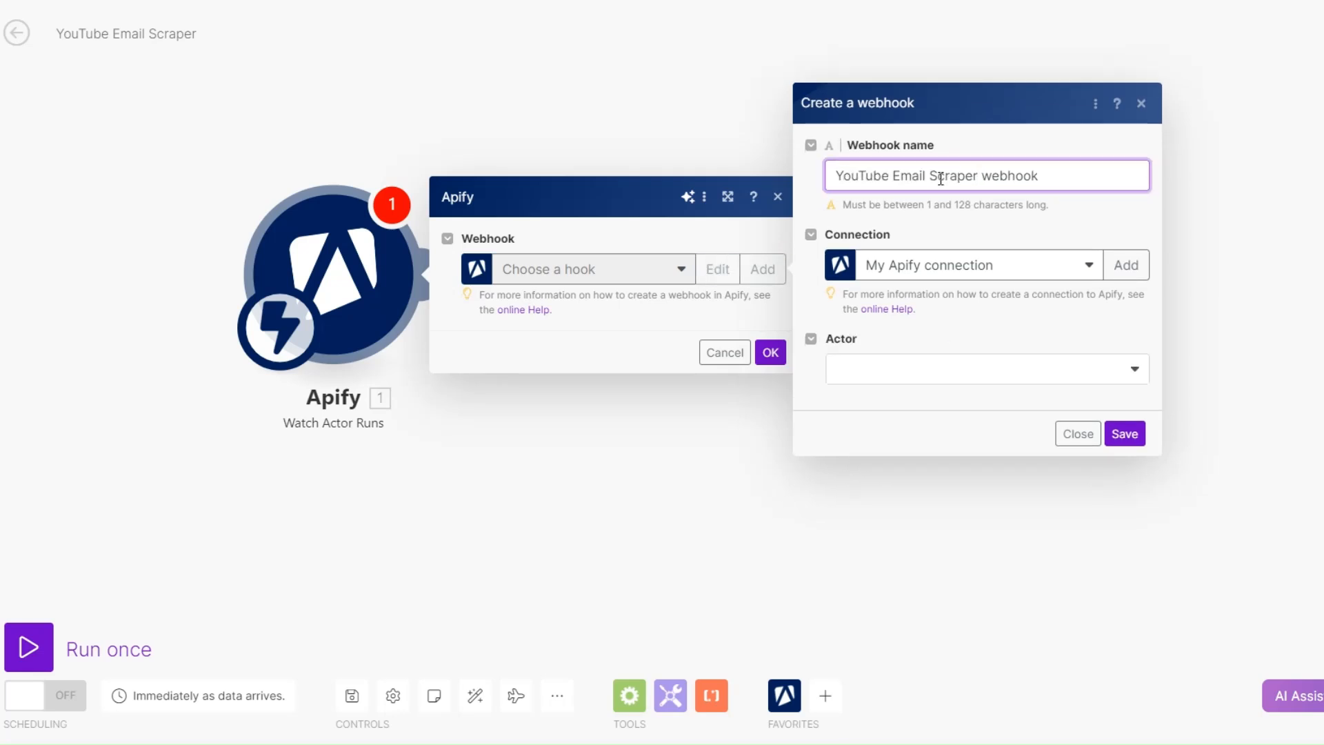
pyautogui.click(958, 388)
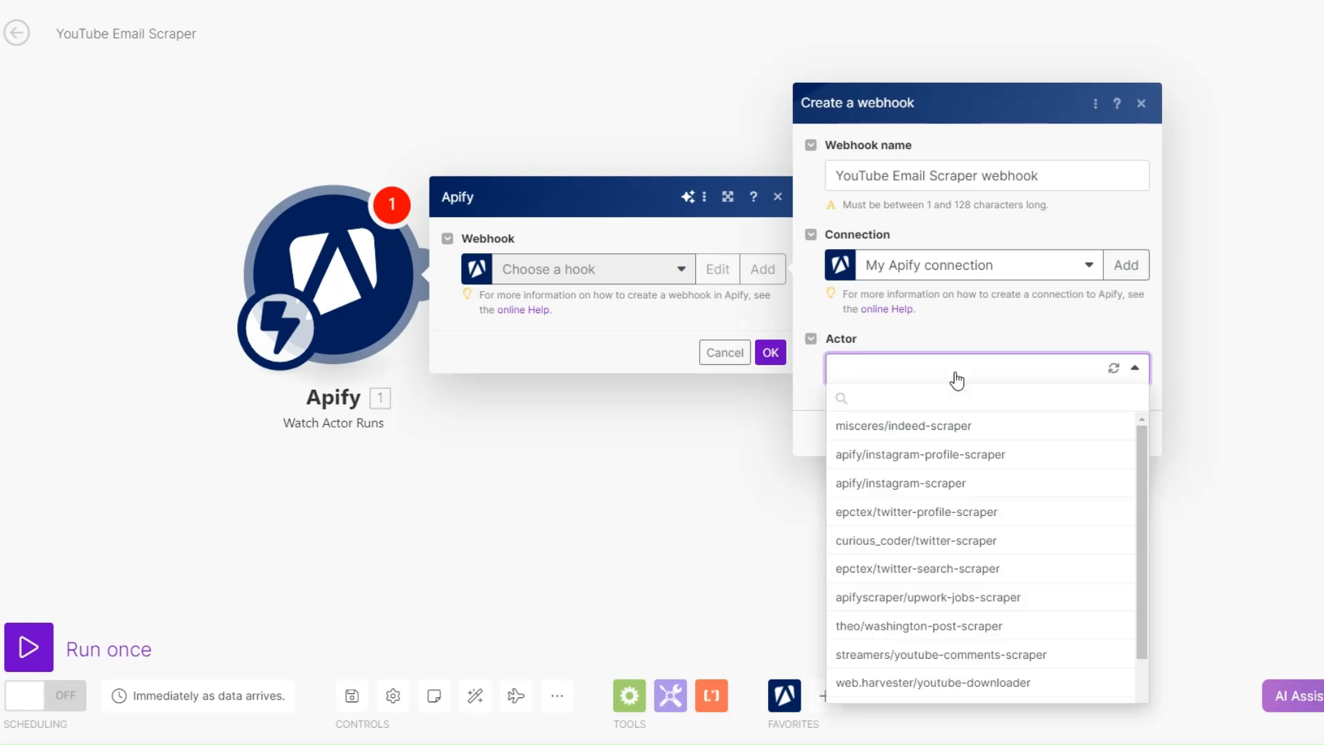
pyautogui.scroll(-2, 984, 633)
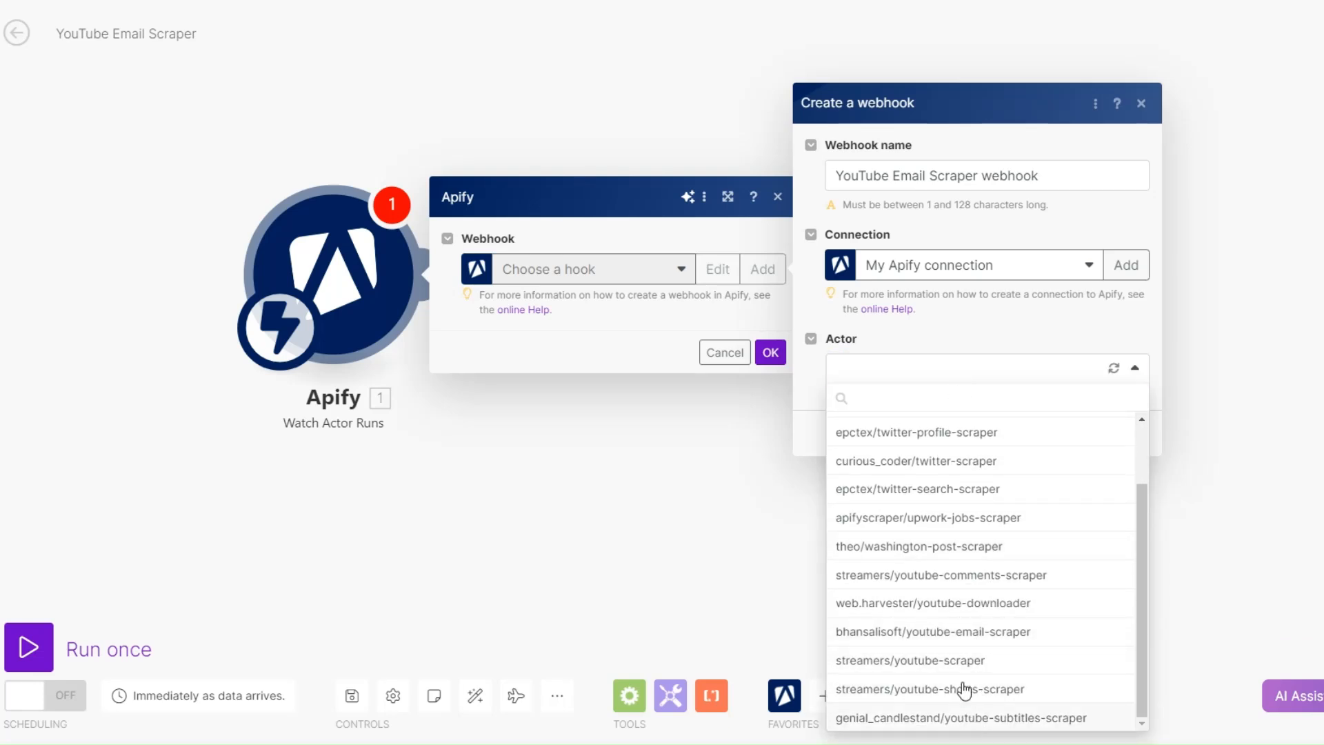
pyautogui.click(952, 631)
pyautogui.click(1124, 436)
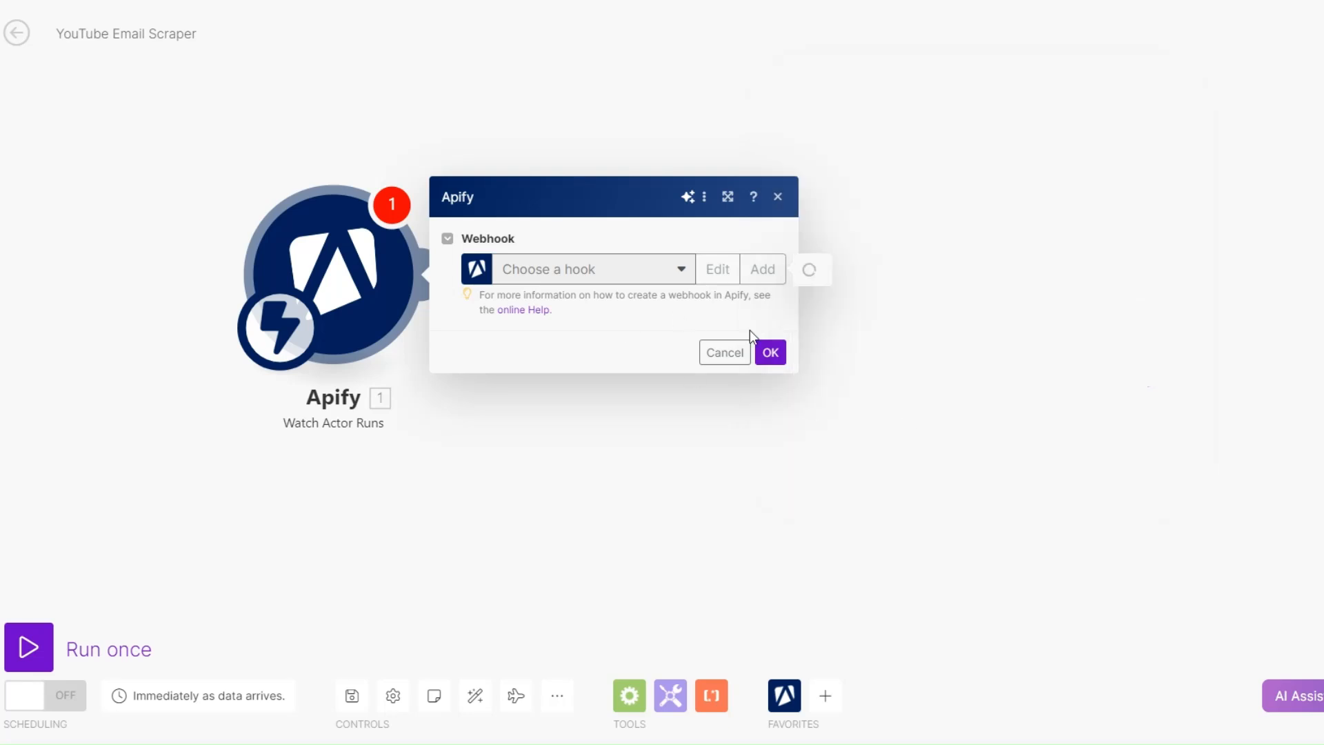
pyautogui.click(769, 353)
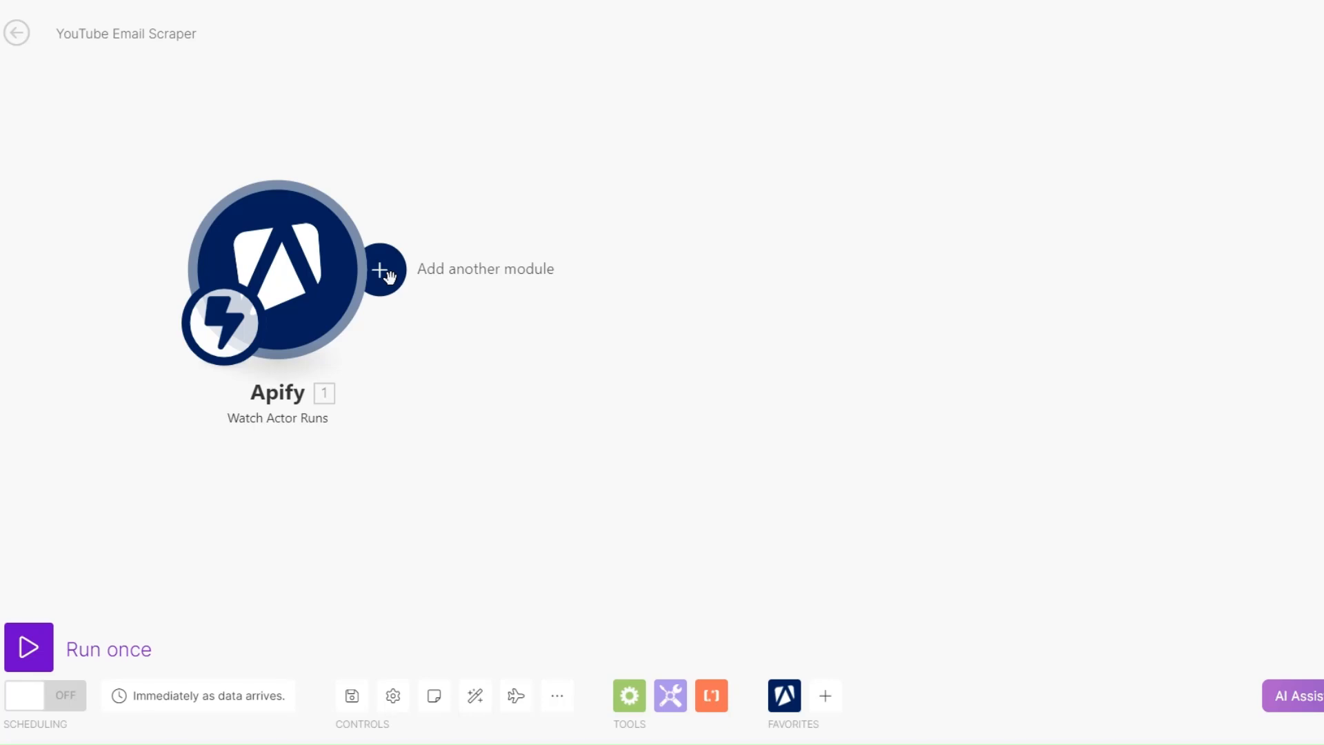
# Add Apify's Get Dataset Items module after the Watch Actor Runs trigger
pyautogui.click(384, 275)
pyautogui.click(772, 338)
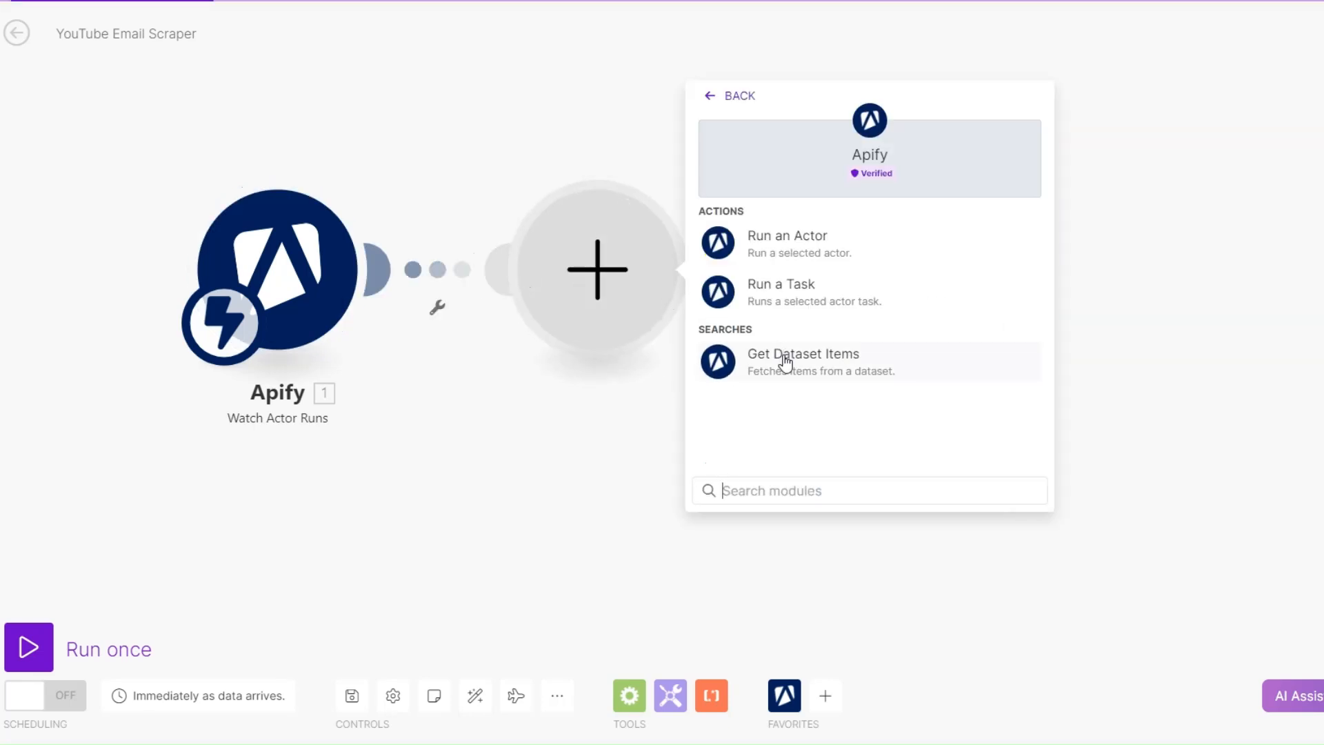
pyautogui.click(782, 355)
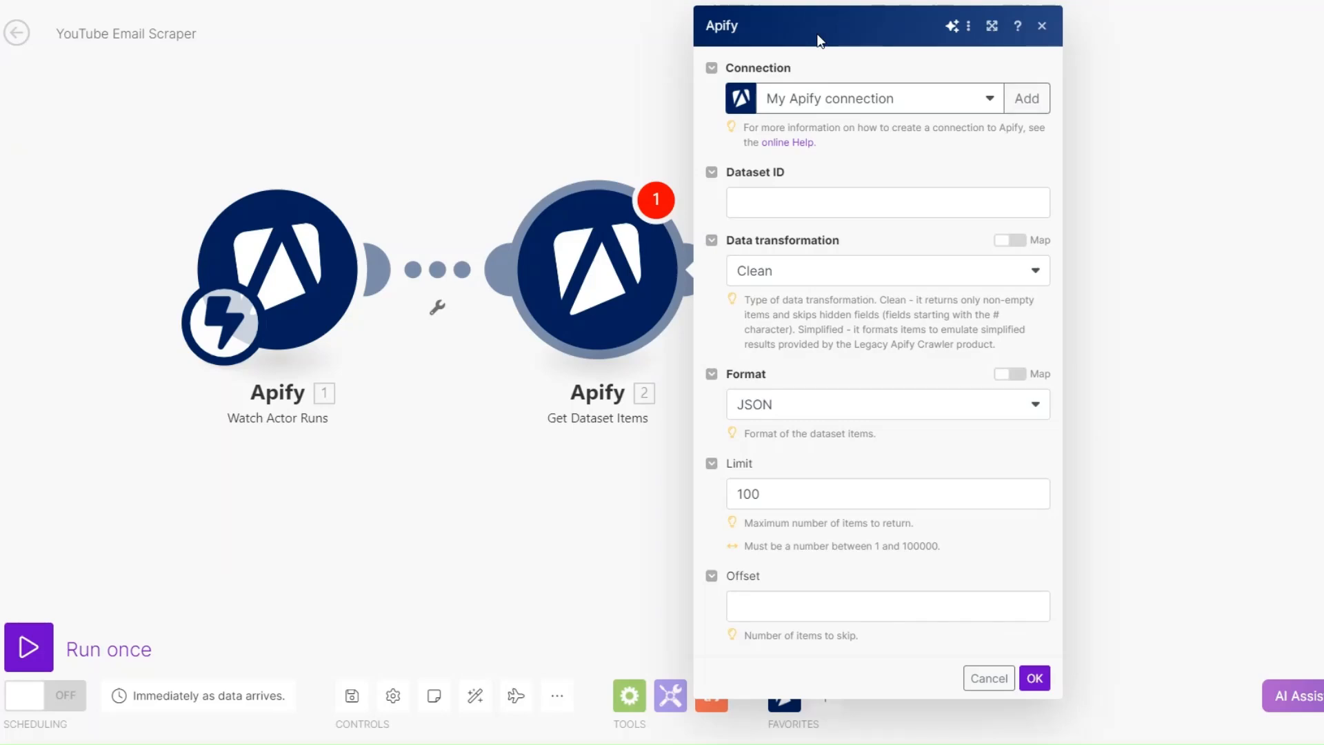
# Map the trigger's defaultDatasetId to the Dataset ID, change the item limit, and save the Get Dataset Items module
pyautogui.click(617, 202)
pyautogui.scroll(-3, 1066, 485)
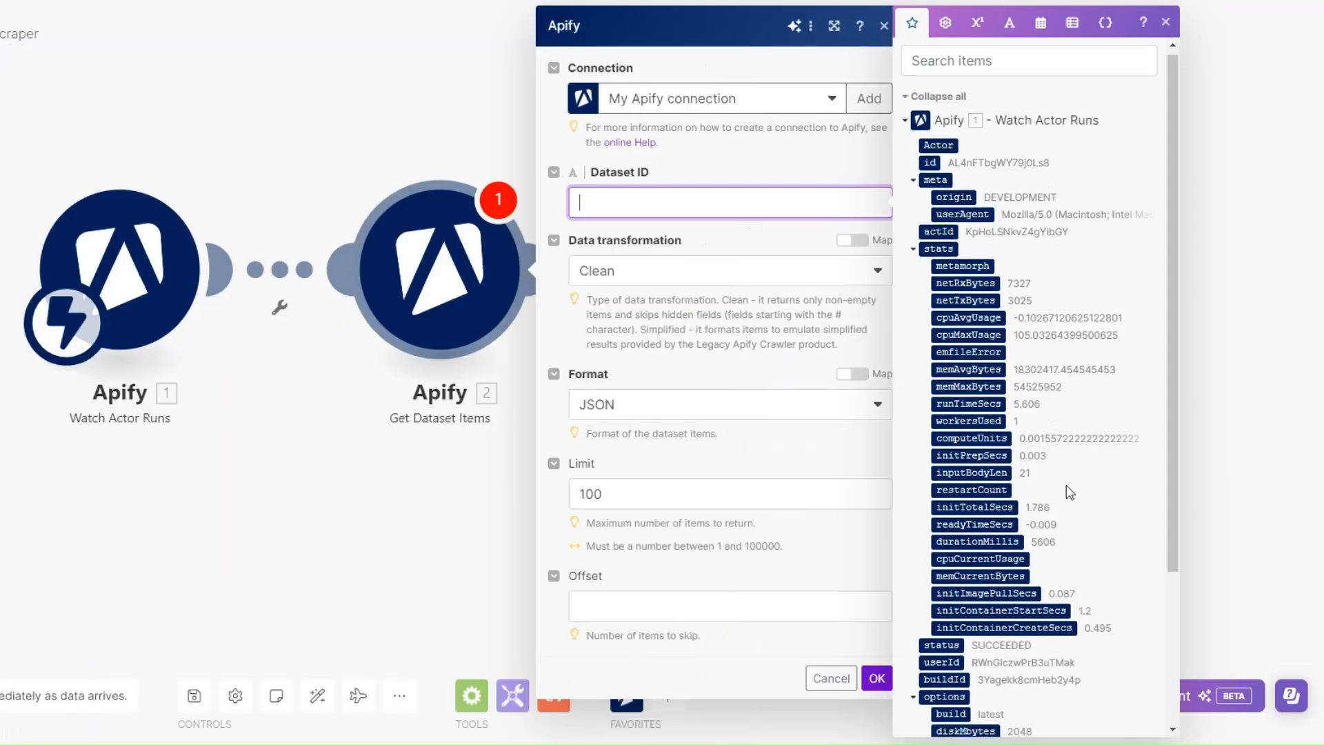
pyautogui.moveTo(959, 665); pyautogui.dragTo(662, 203)
pyautogui.click(626, 491)
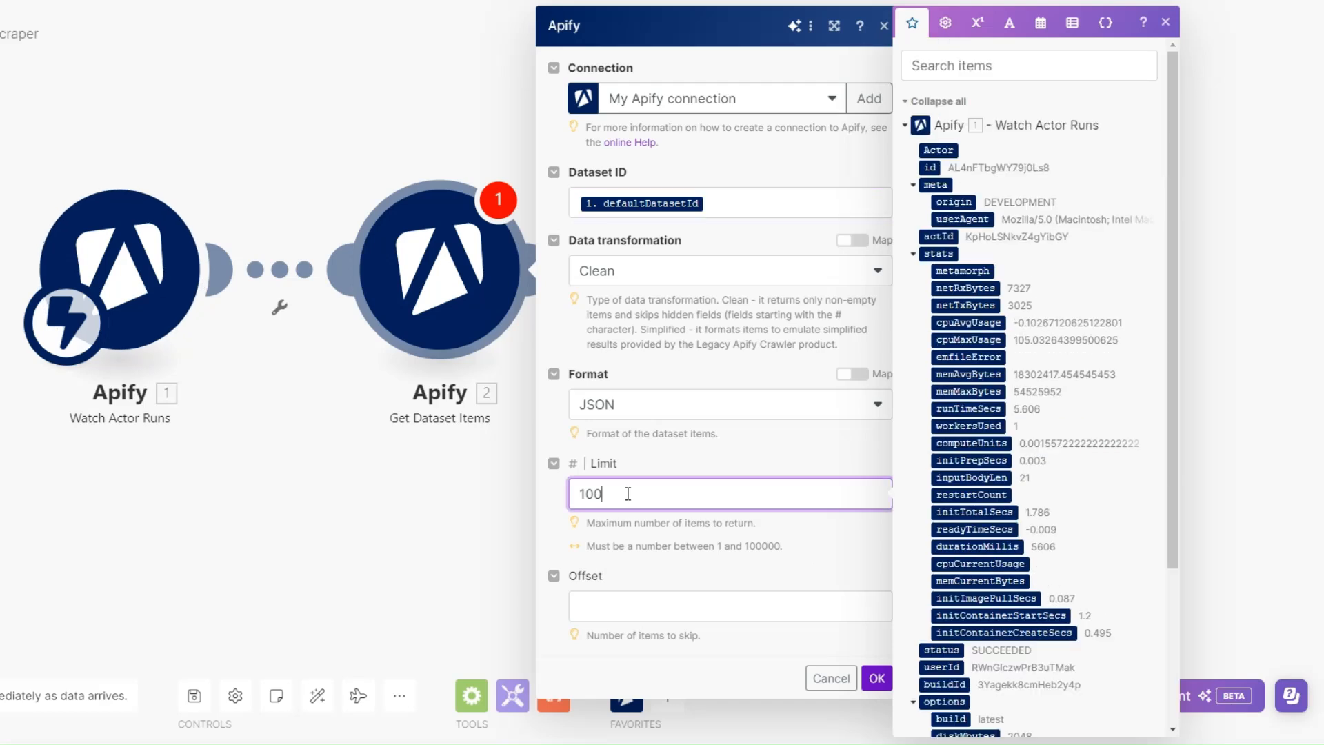
pyautogui.moveTo(605, 494); pyautogui.dragTo(585, 494)
pyautogui.write('0')
pyautogui.click(877, 678)
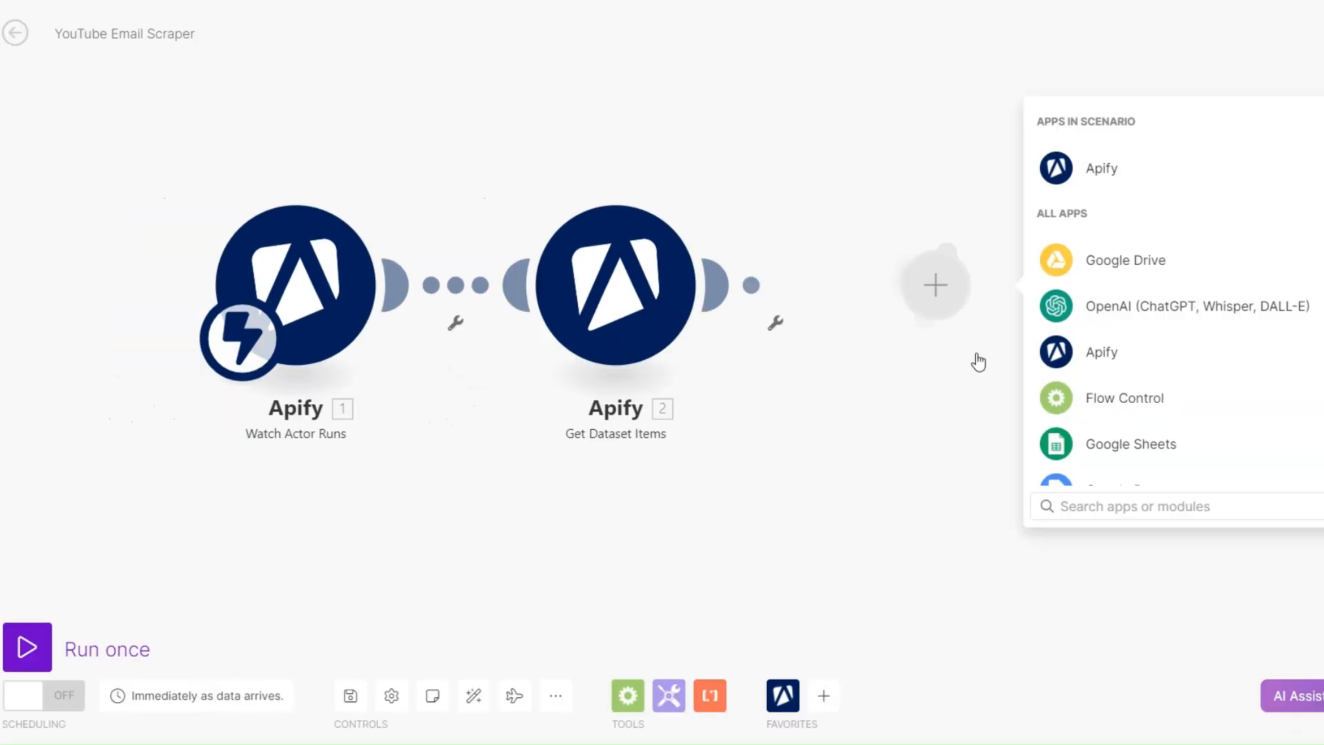
pyautogui.click(779, 336)
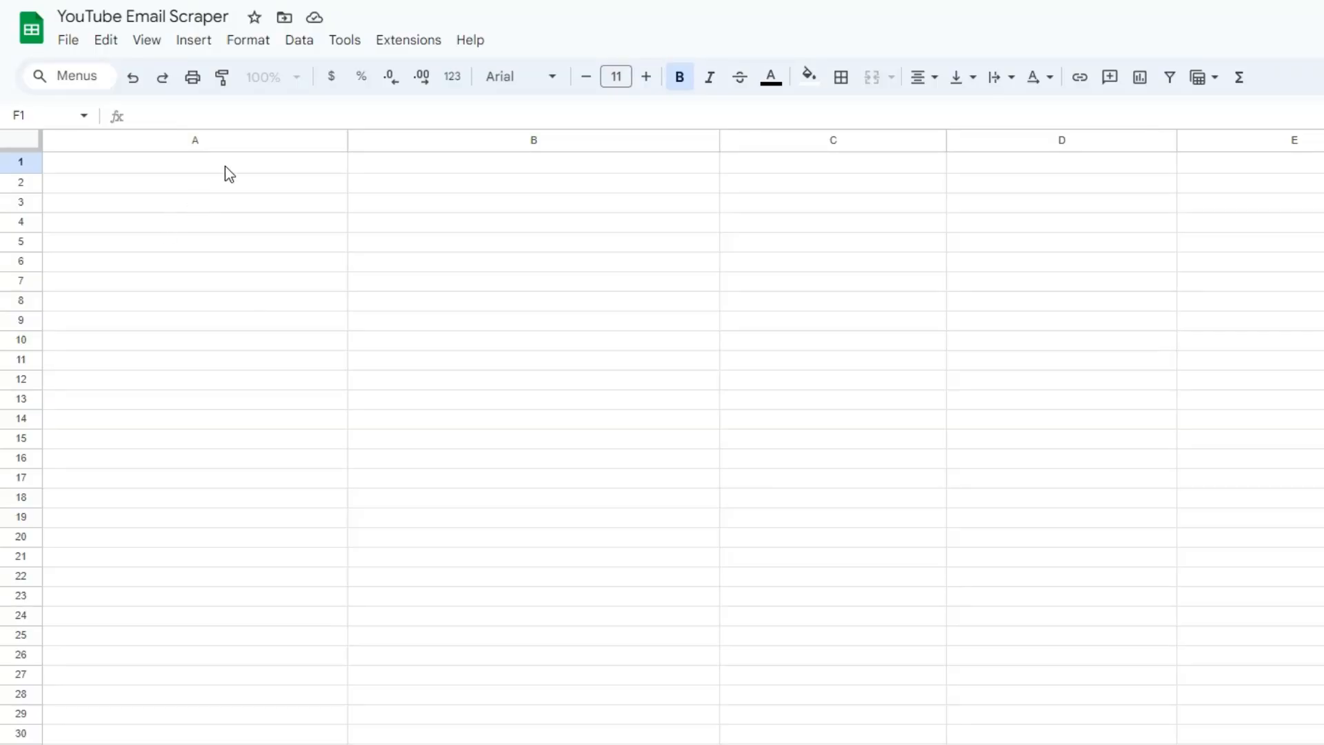
# In the YouTube Email Scraper spreadsheet in Google Sheets, enter the headers Email, Title and Description in A1, B1 and C1
pyautogui.doubleClick(226, 165)
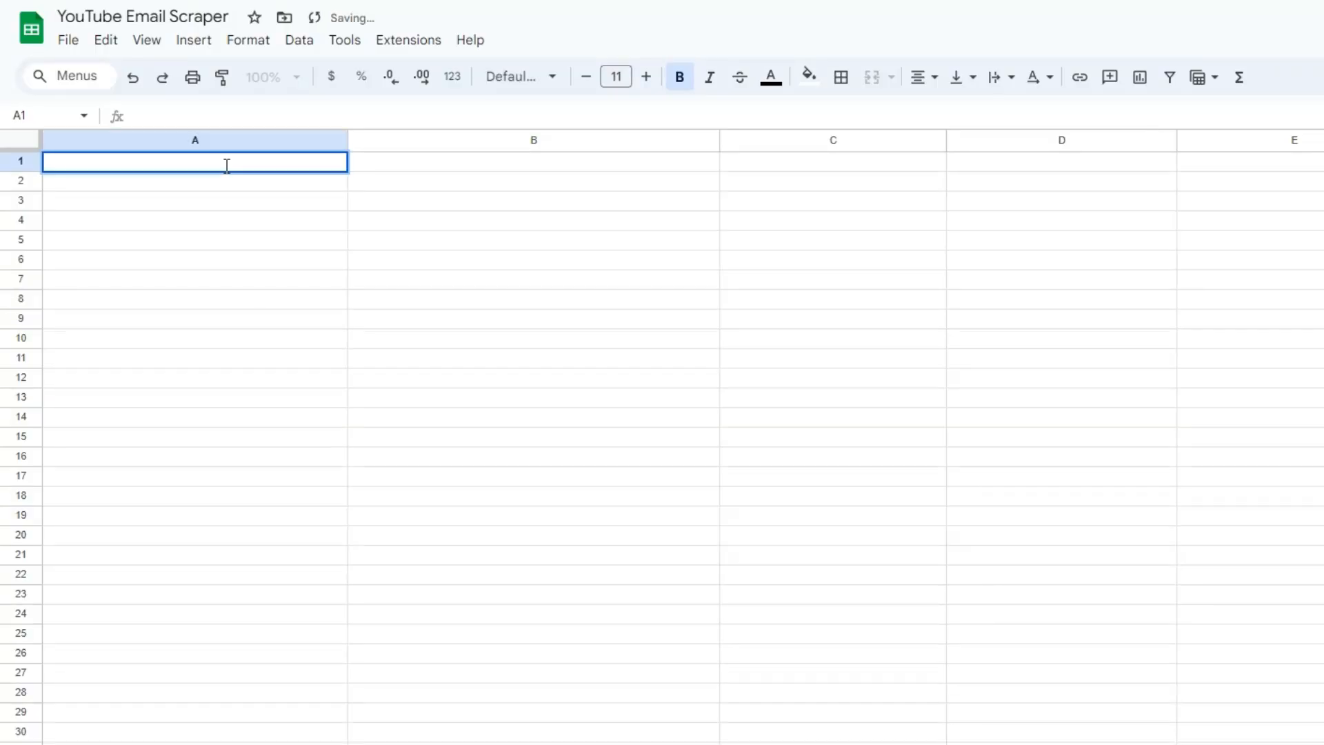
pyautogui.write('Email')
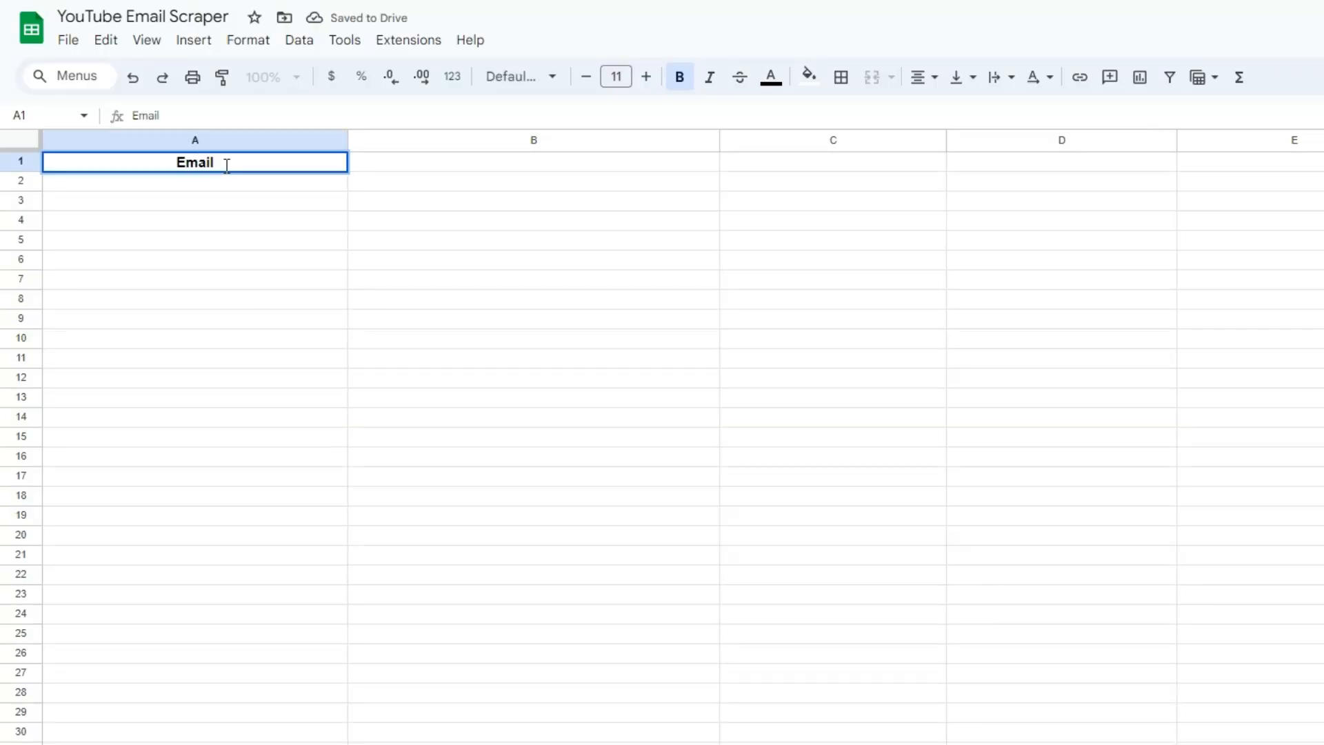
pyautogui.click(556, 172)
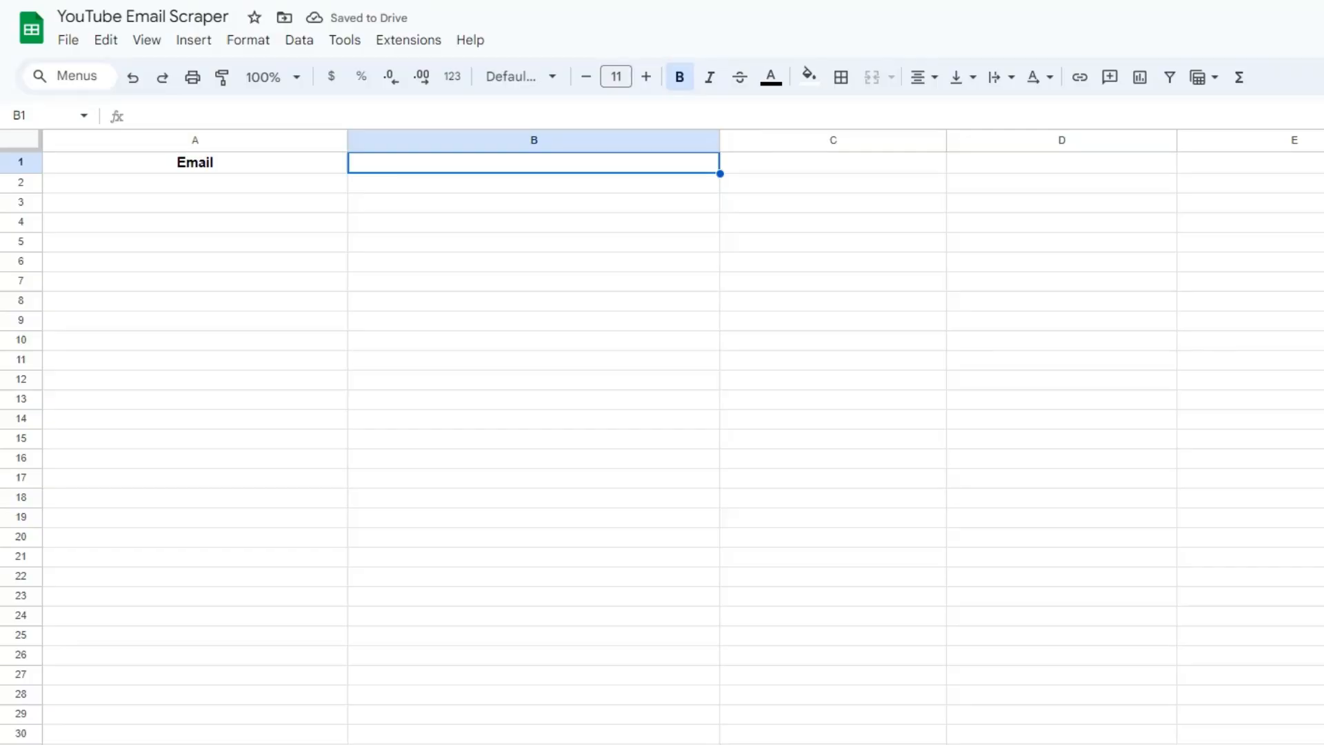
pyautogui.doubleClick(552, 163)
pyautogui.write('Title')
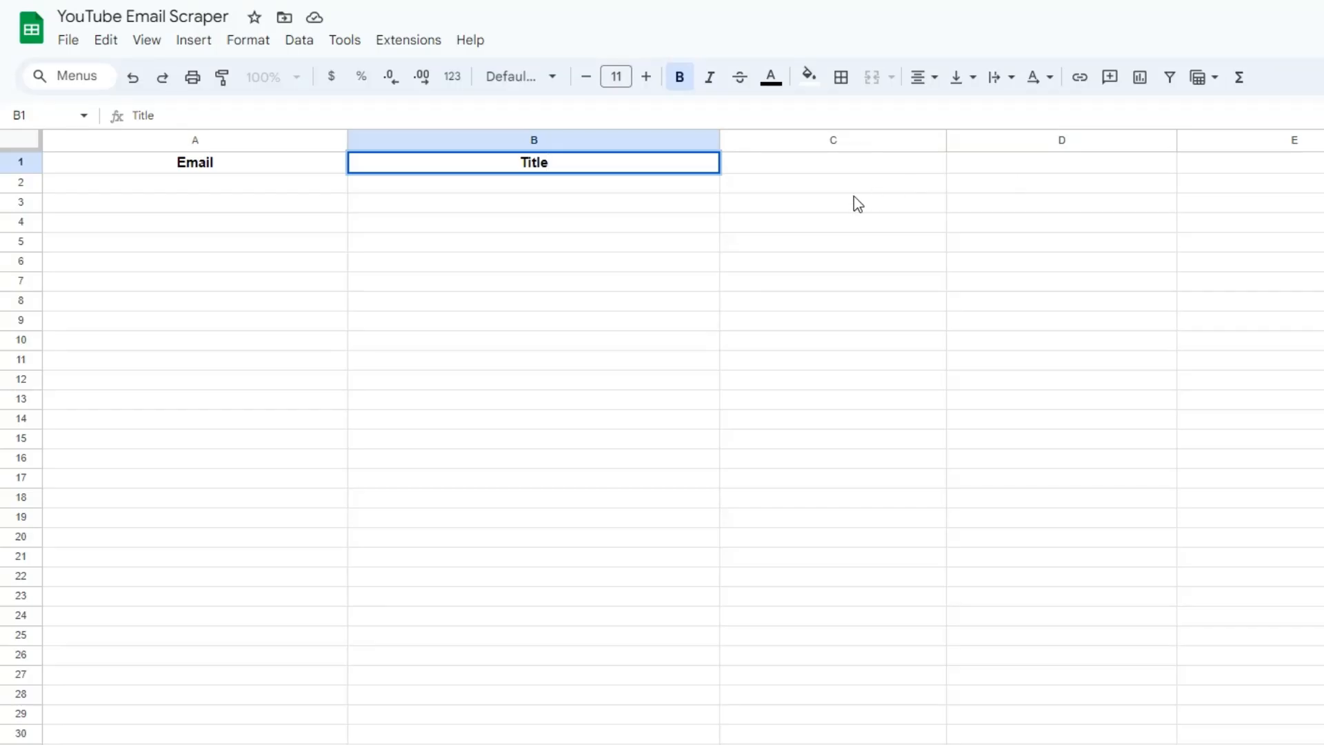
pyautogui.click(846, 172)
pyautogui.write('Description')
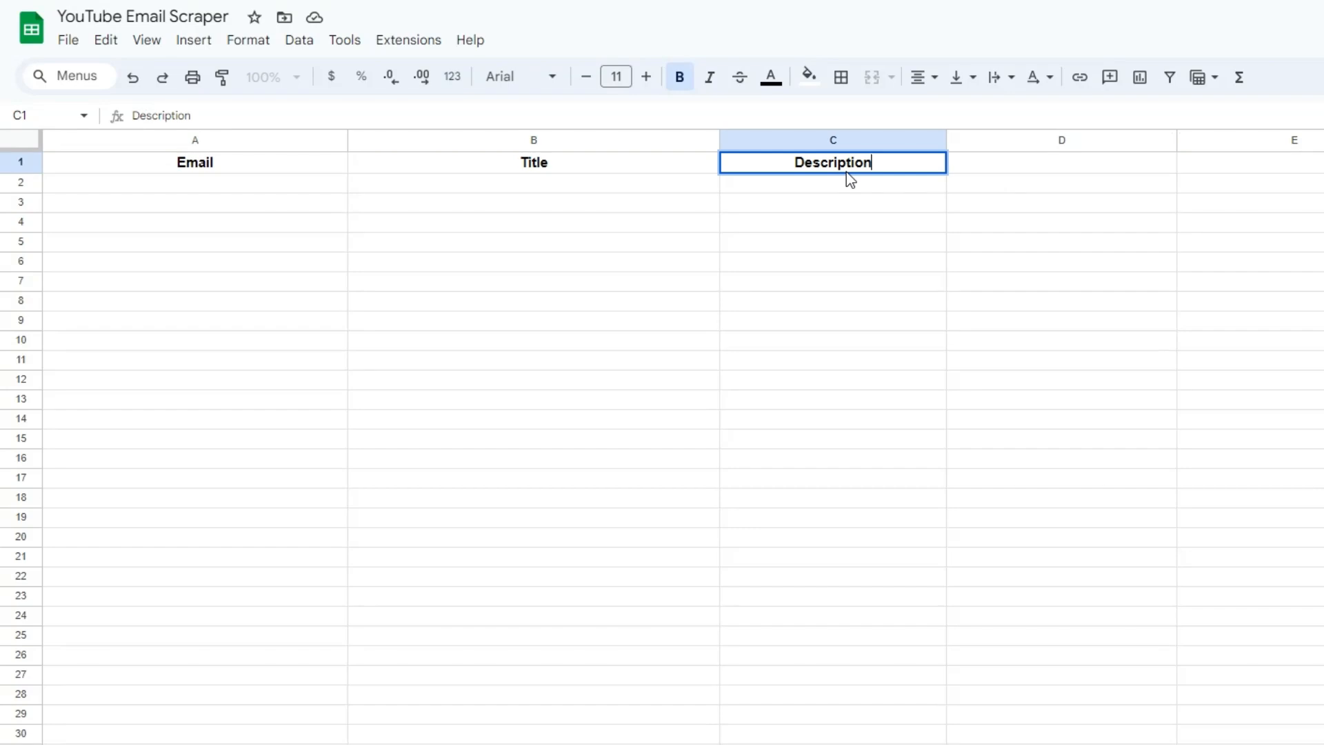
# Enter the fourth column header "YouTube Video Link" in cell D1
pyautogui.click(1069, 182)
pyautogui.doubleClick(1065, 164)
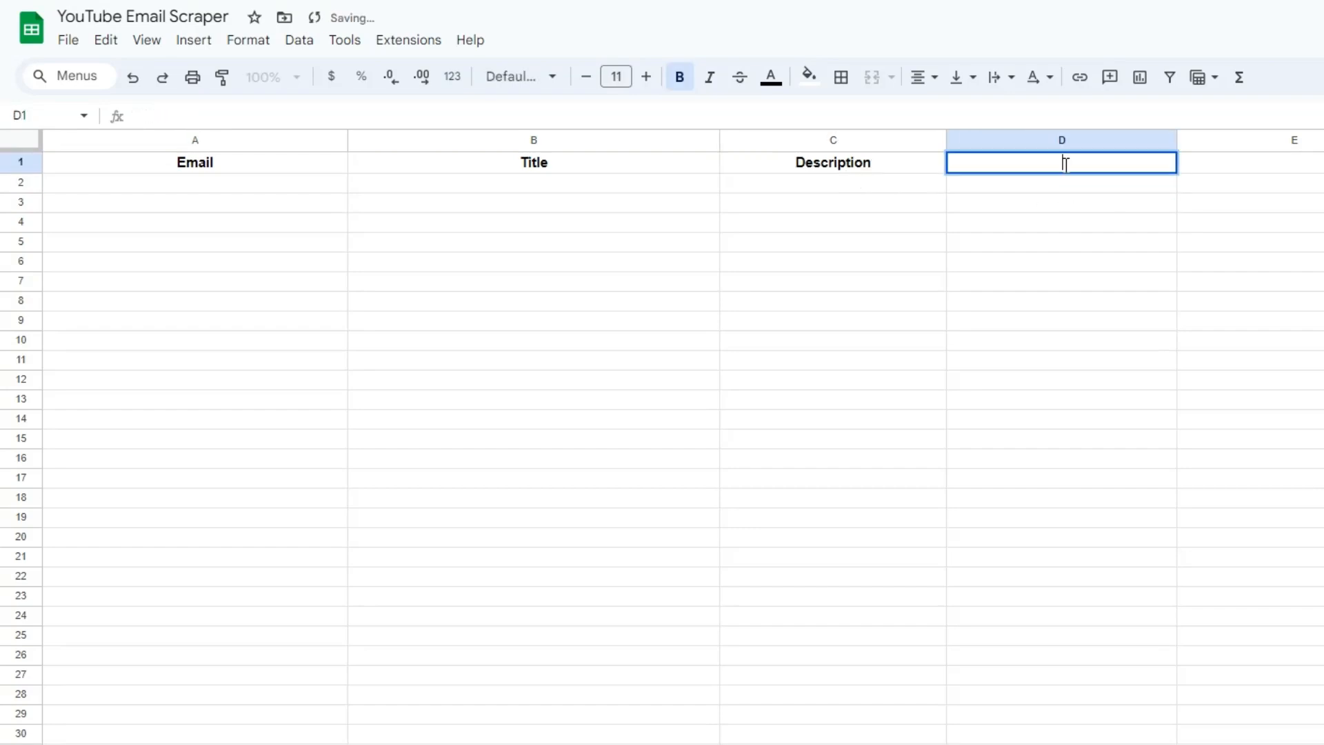
pyautogui.write('Detail Link')
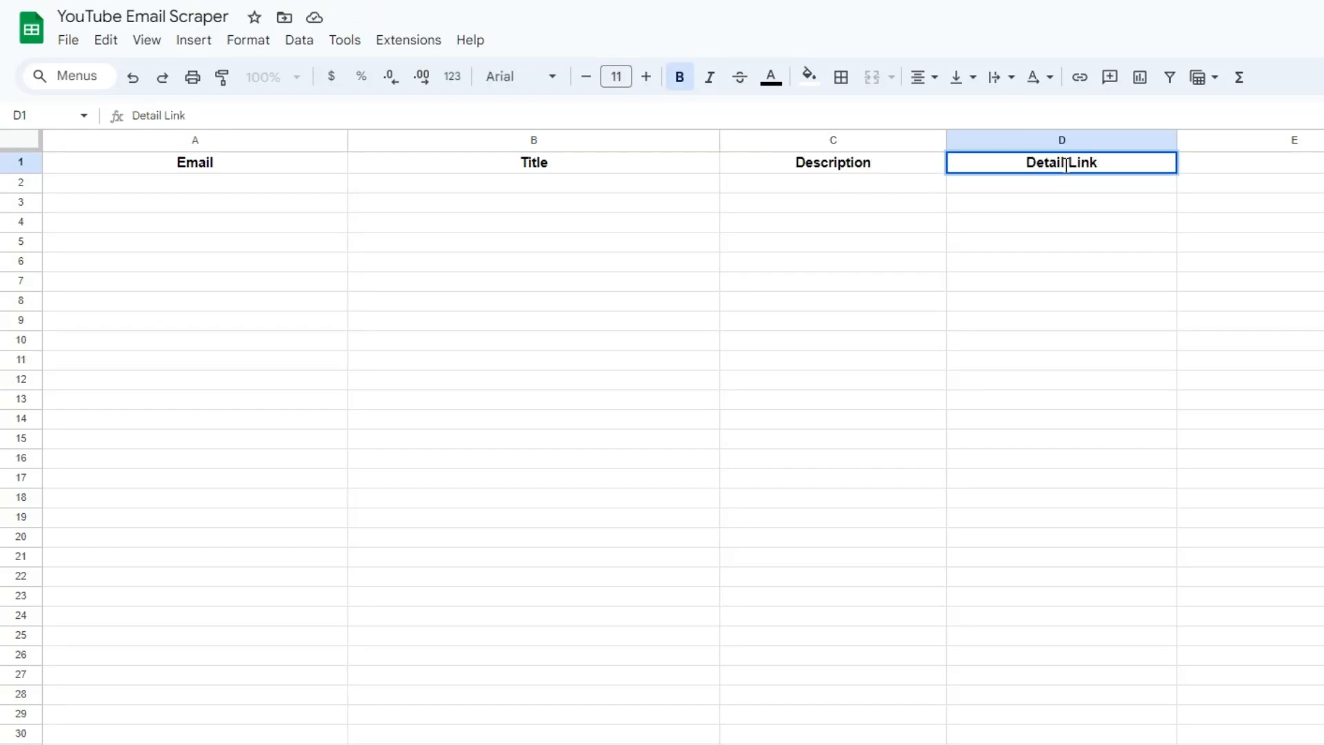
pyautogui.doubleClick(1066, 164)
pyautogui.write('YouT')
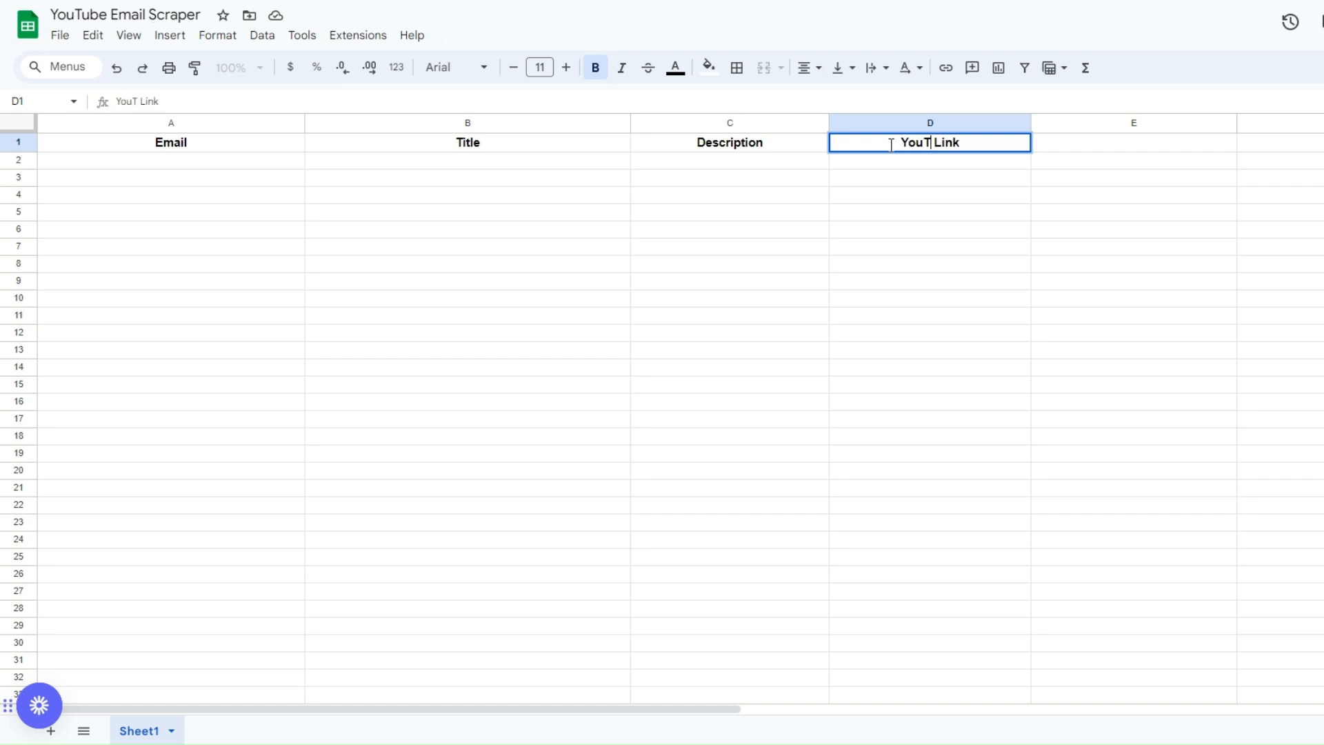
pyautogui.write('ub')
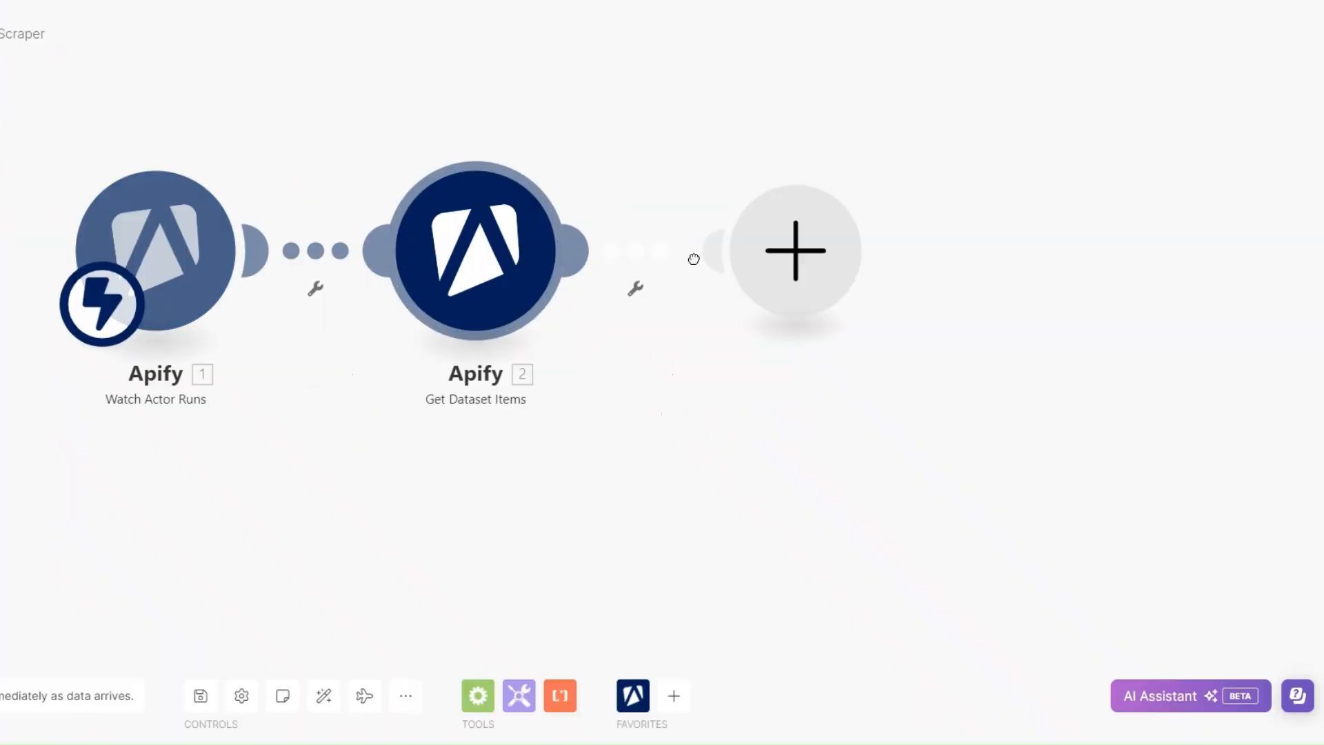
# Back in the Make scenario, add a Google Sheets Add a Row module after Get Dataset Items
pyautogui.click(800, 258)
pyautogui.click(967, 414)
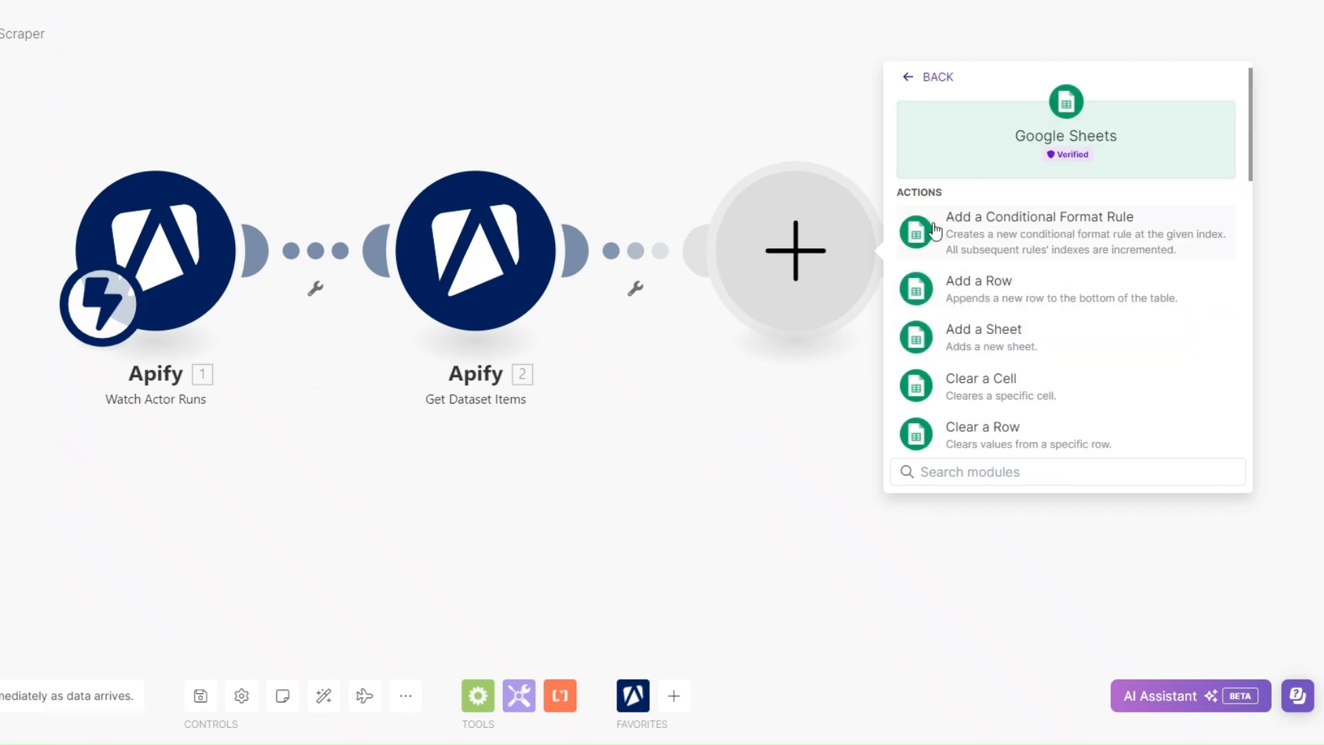
pyautogui.click(978, 290)
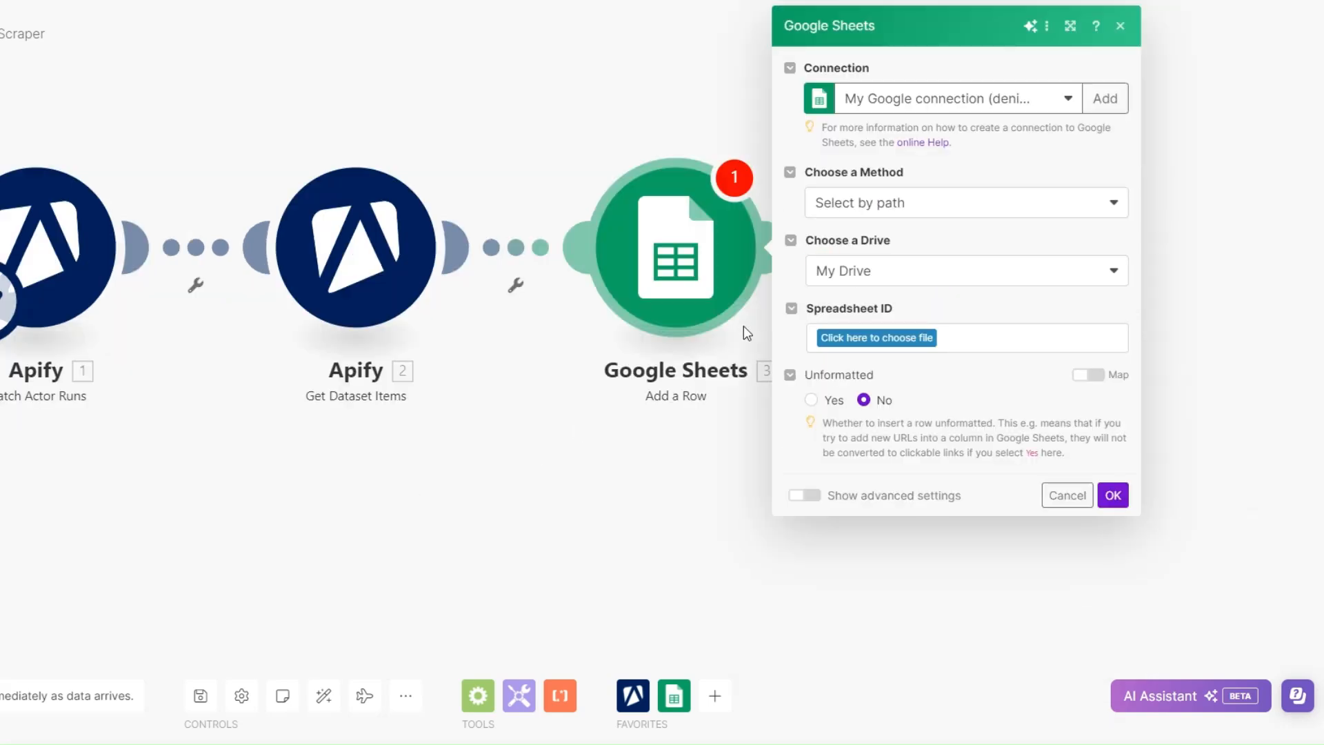
# Select the YouTube Email Scraper spreadsheet and its Sheet1 as the Add a Row module's target
pyautogui.click(881, 337)
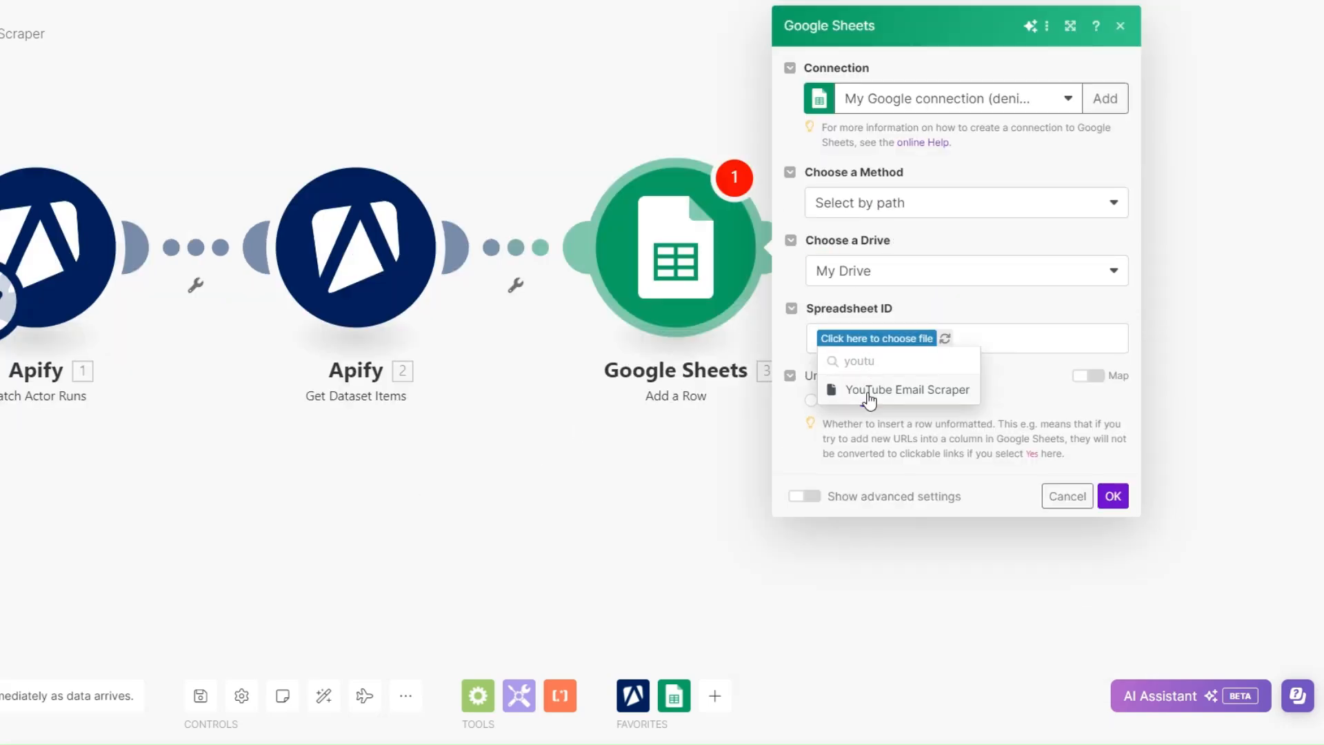
pyautogui.click(871, 390)
pyautogui.click(917, 407)
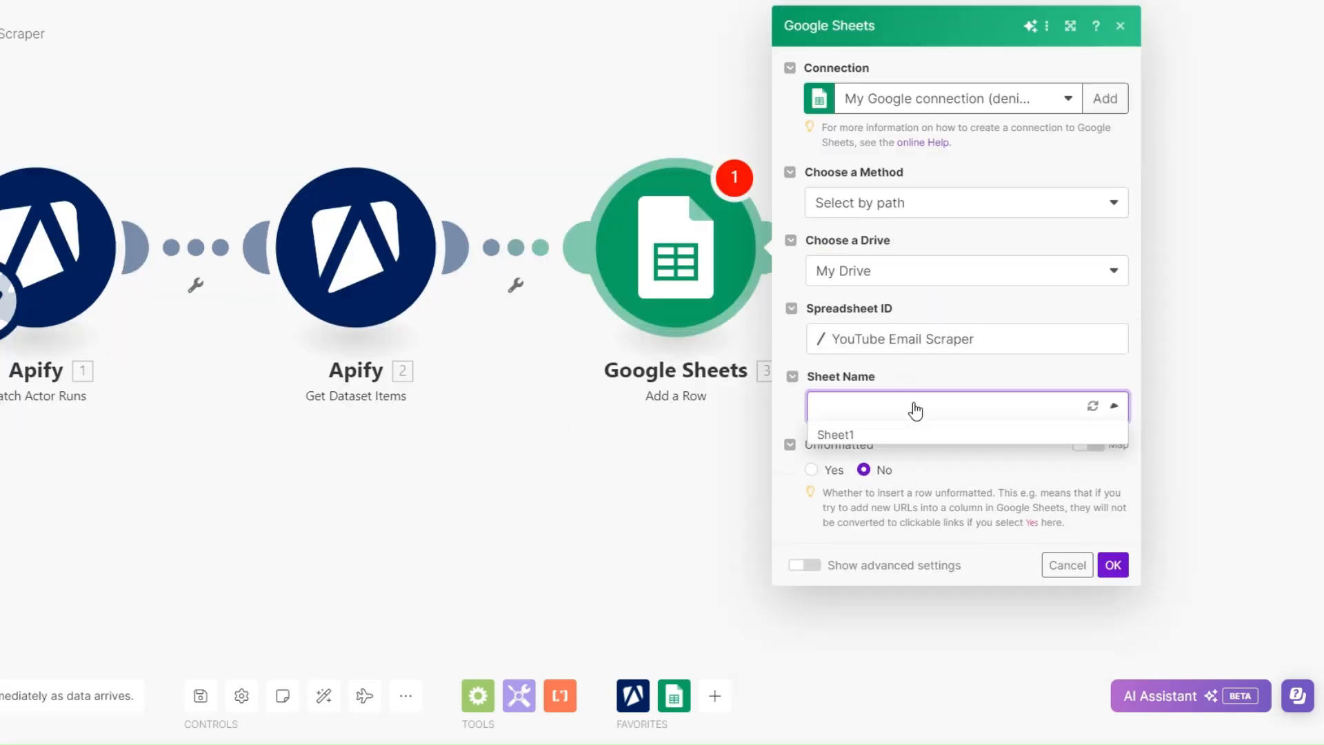
pyautogui.click(895, 438)
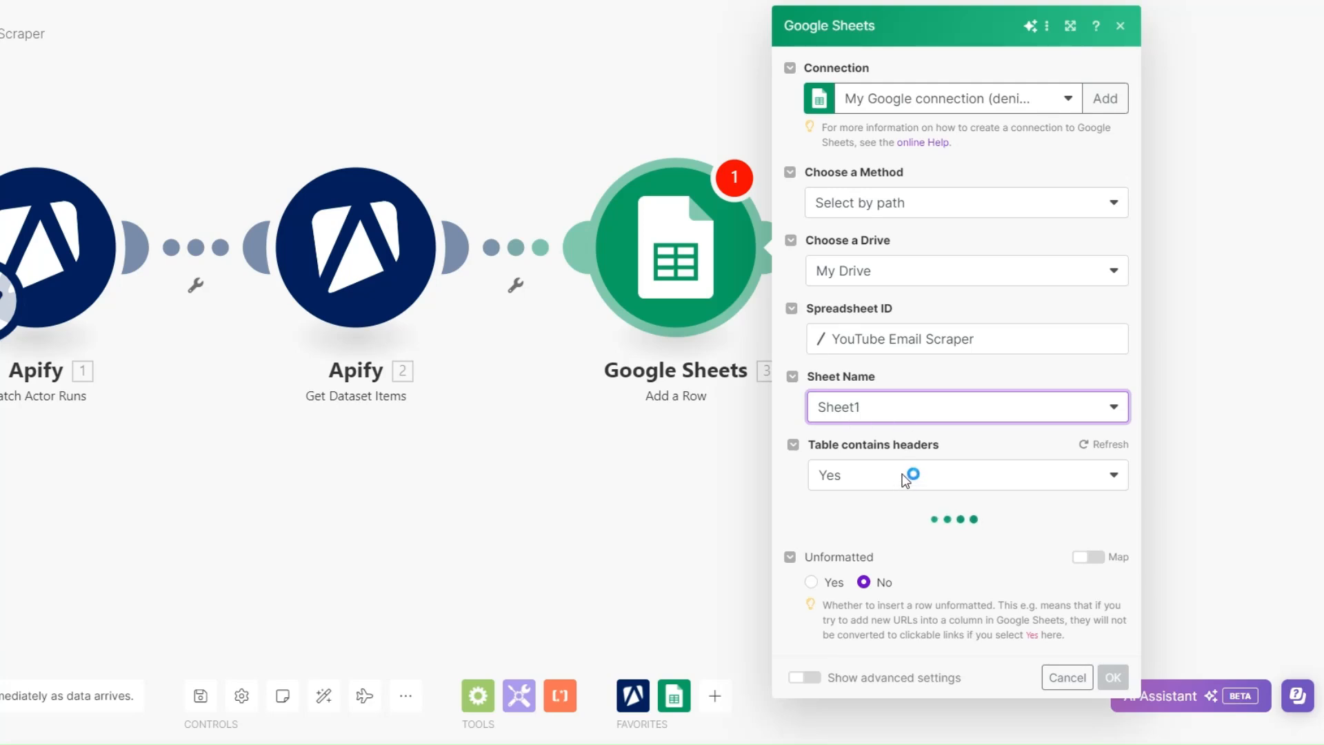
# Check the column fields and the data items offered for the Email column, and save the Add a Row module without mapping any values
pyautogui.scroll(-3, 904, 485)
pyautogui.scroll(-2, 903, 482)
pyautogui.scroll(2, 902, 482)
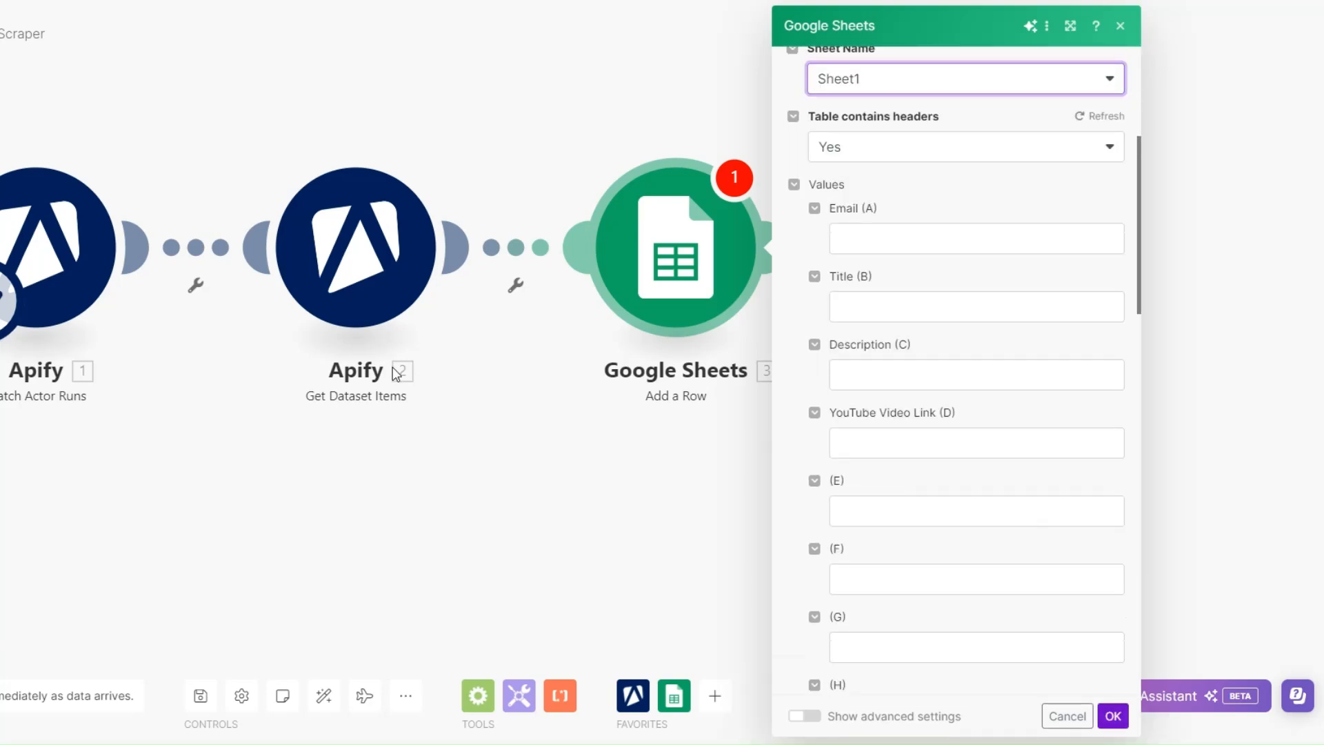
pyautogui.click(917, 244)
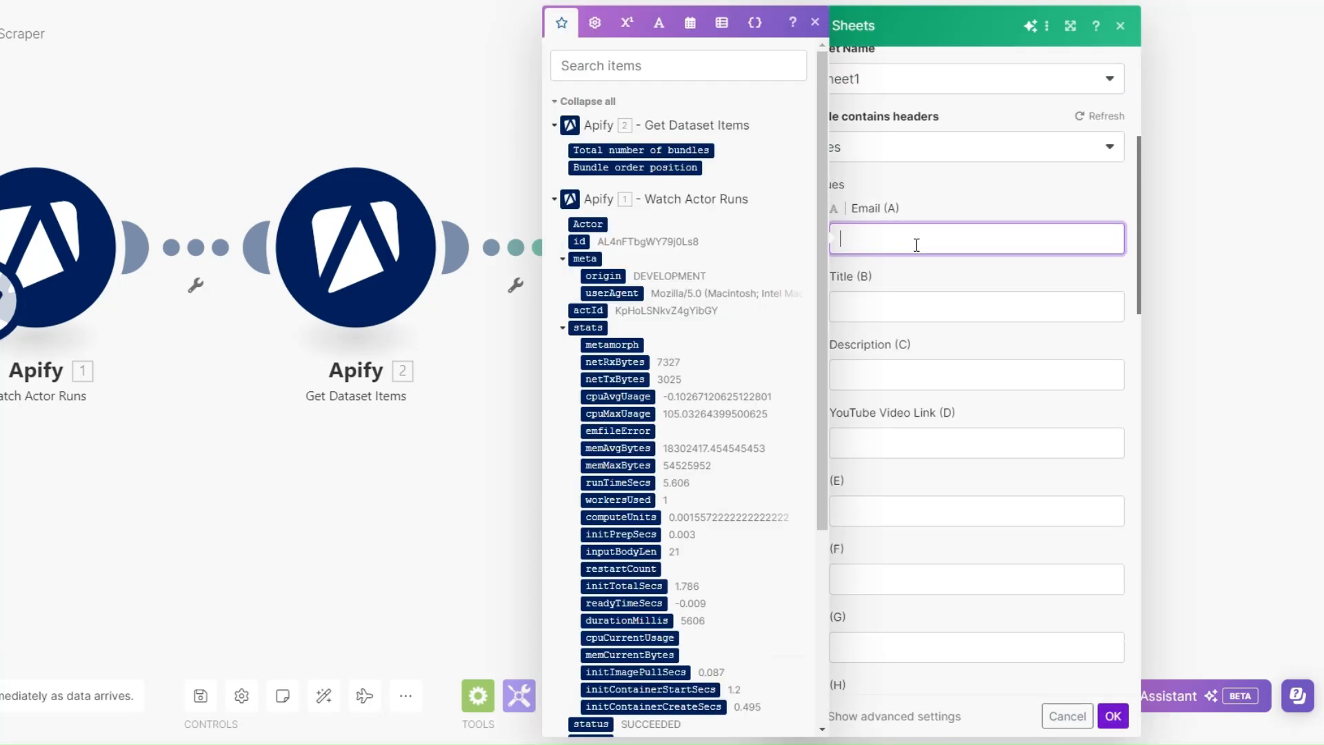
pyautogui.scroll(-2, 667, 433)
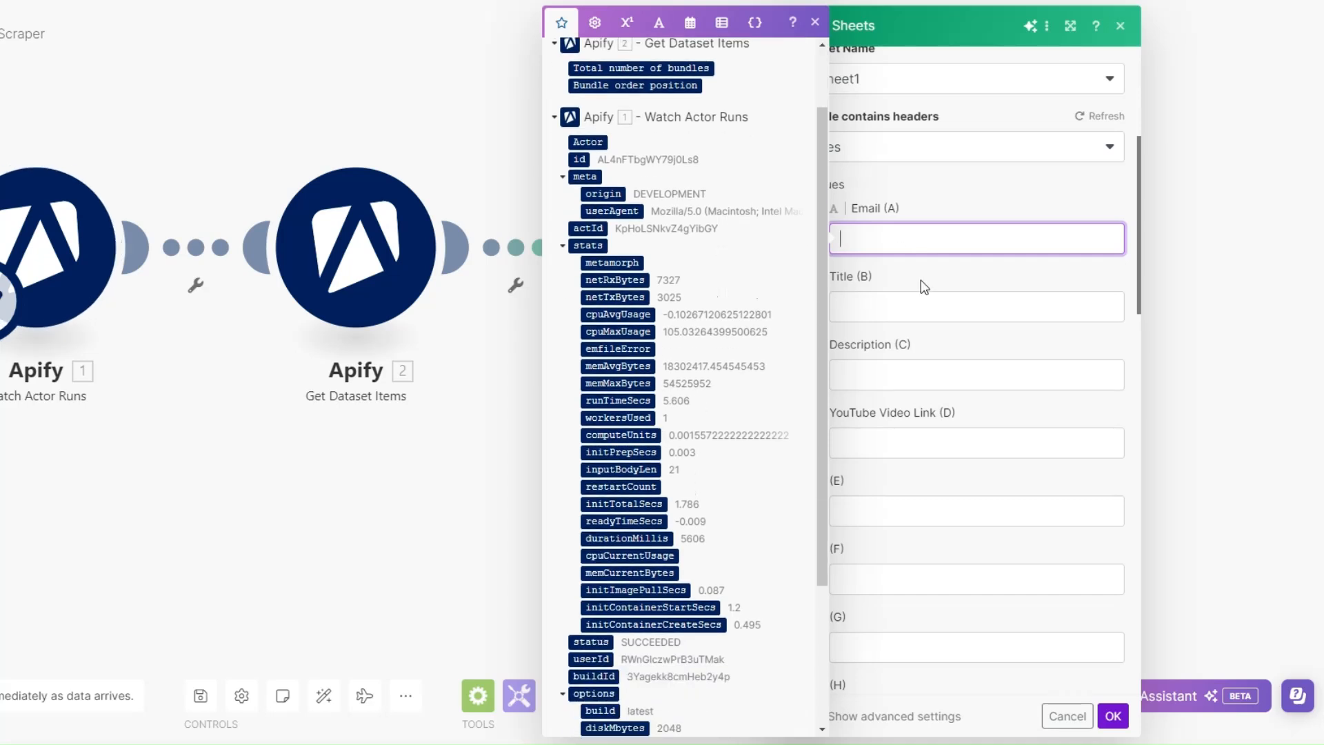
pyautogui.click(936, 184)
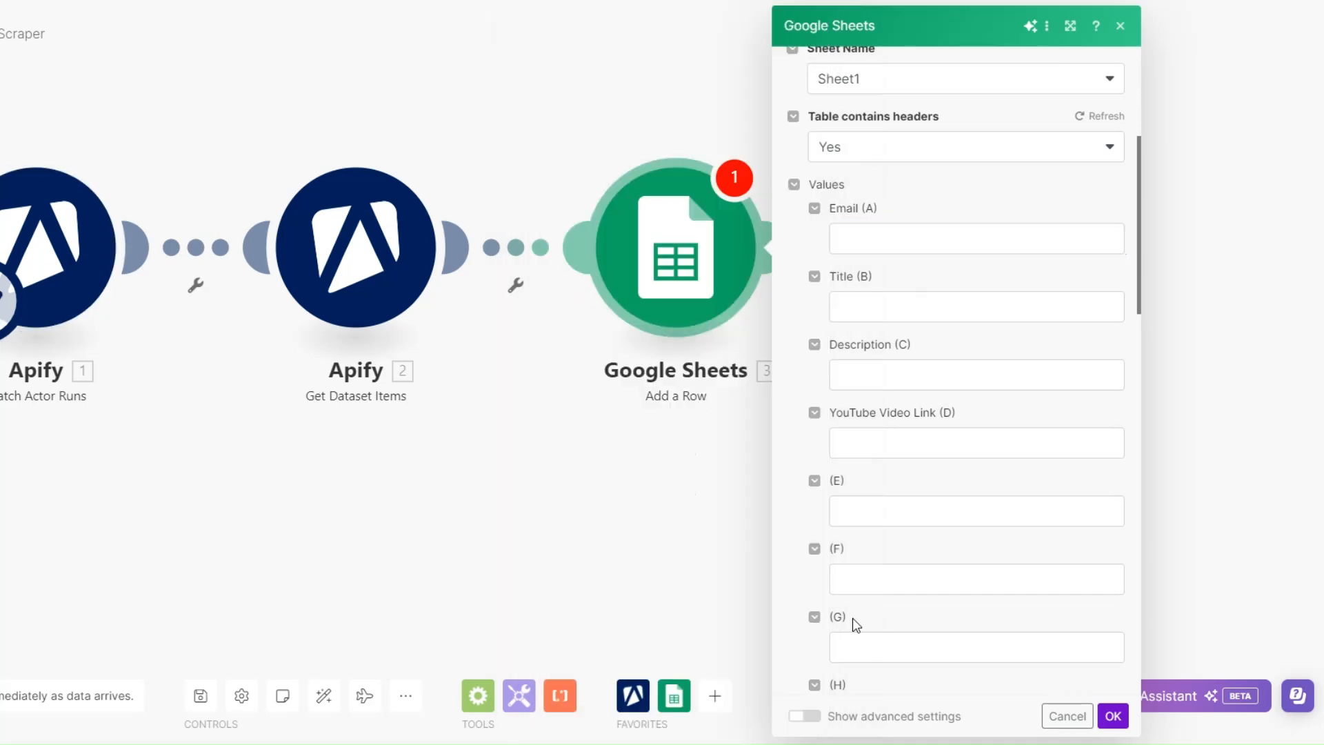
pyautogui.click(1113, 715)
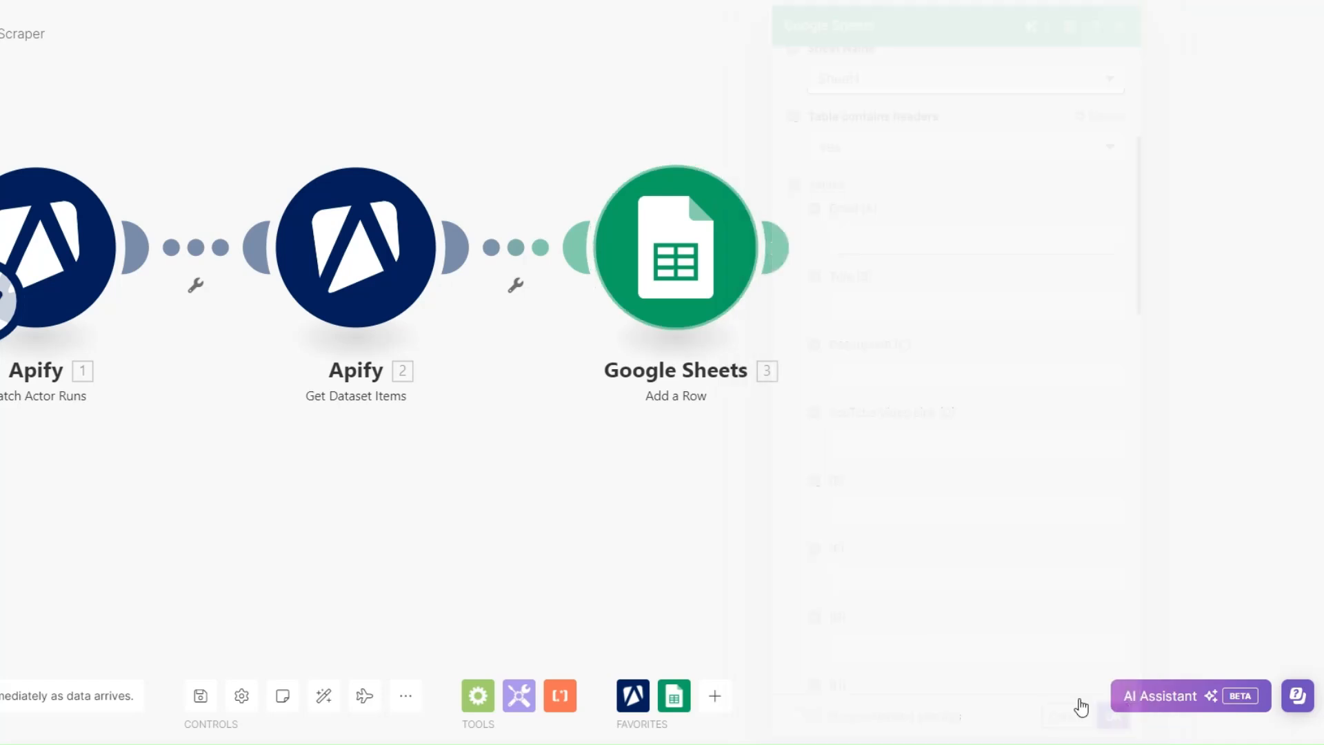
pyautogui.click(517, 249)
pyautogui.click(535, 284)
pyautogui.moveTo(299, 526); pyautogui.dragTo(332, 561)
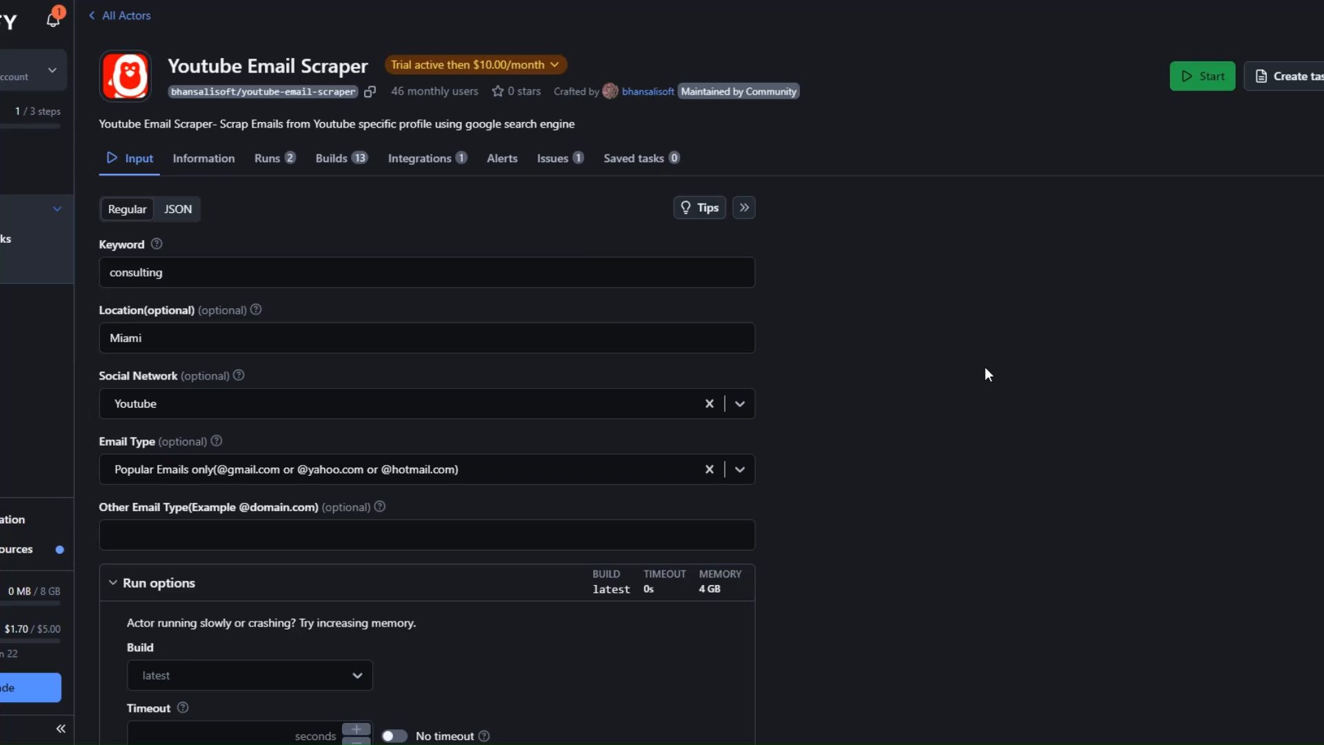
# In the Youtube Email Scraper's run options, set the latest build and a 200-second timeout, and save and start the run
pyautogui.click(223, 286)
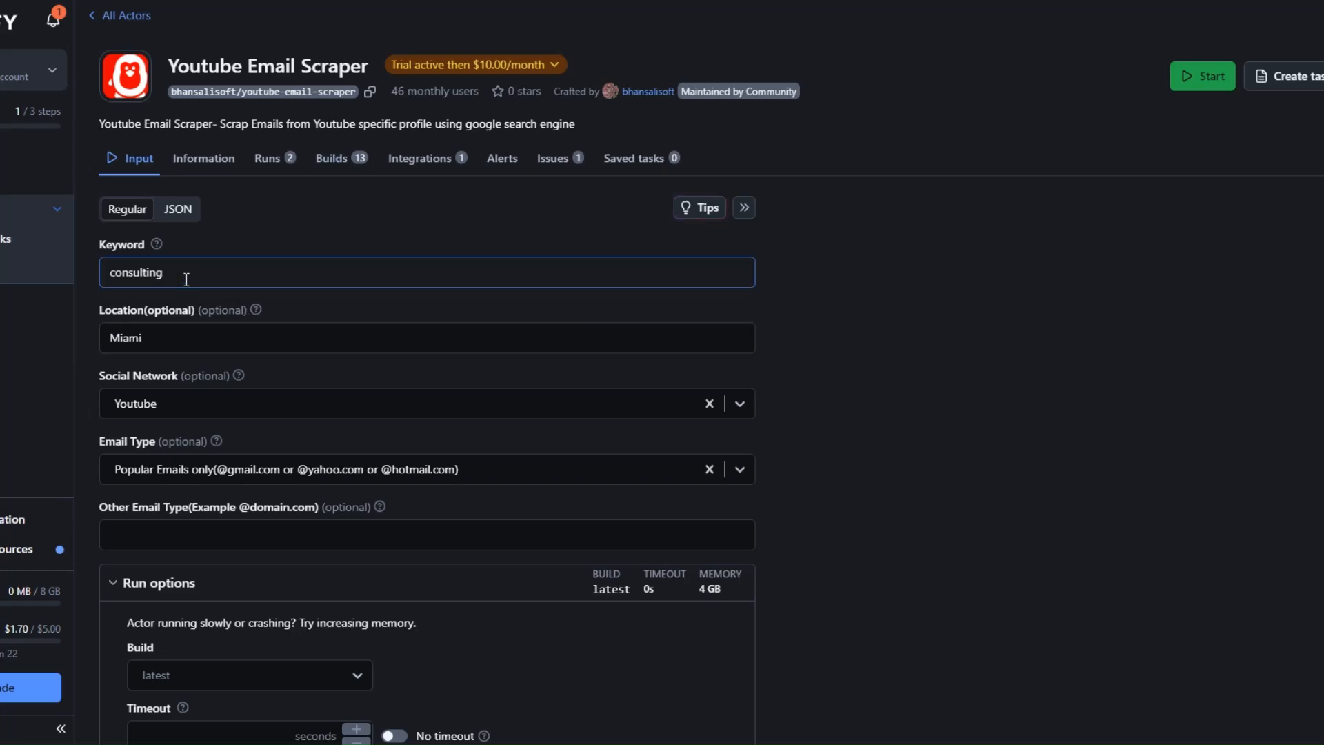
pyautogui.scroll(-2, 937, 398)
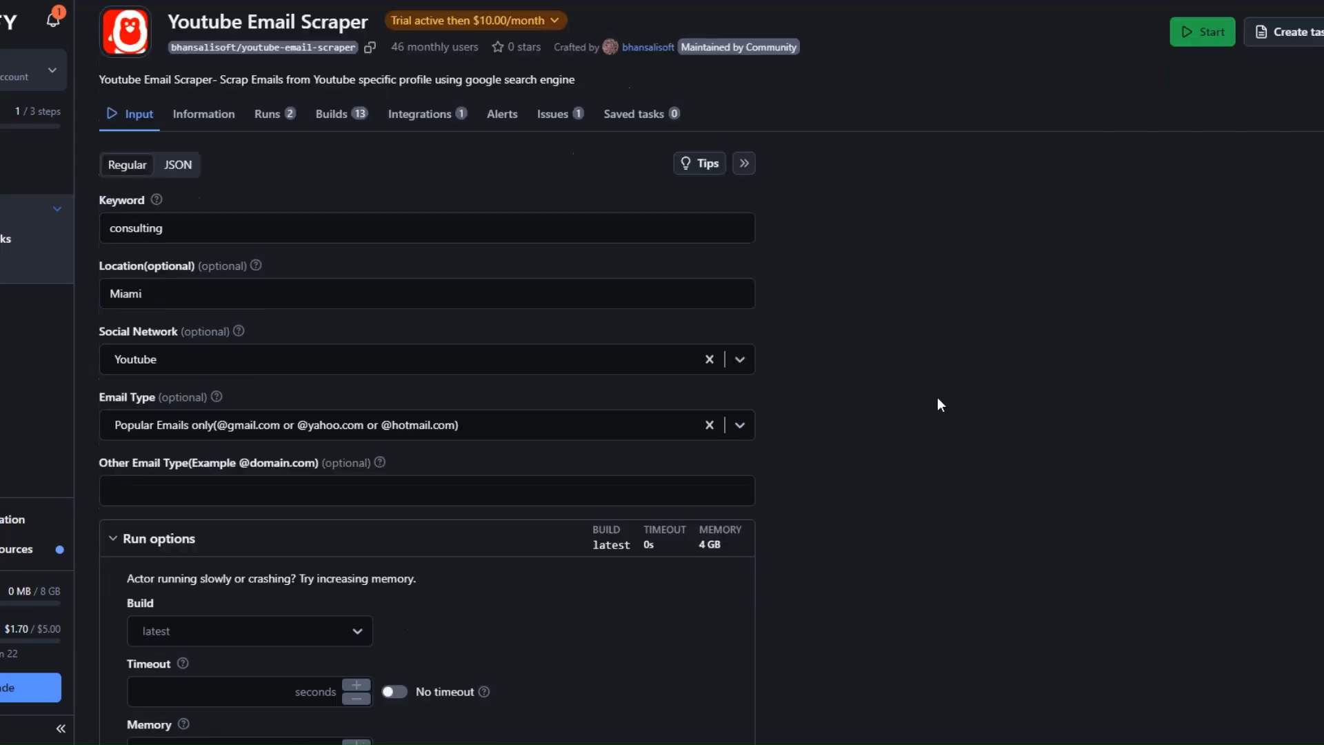
pyautogui.scroll(-2, 849, 489)
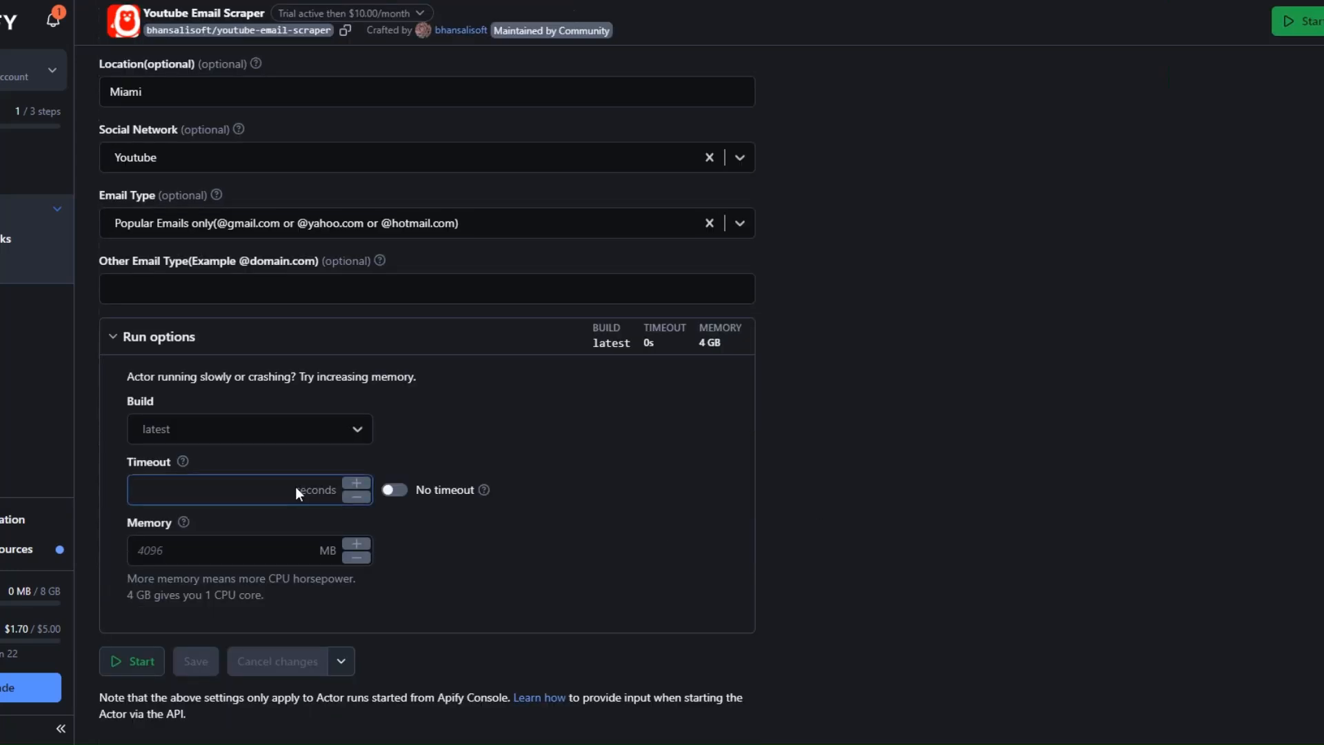
pyautogui.click(202, 488)
pyautogui.write('200')
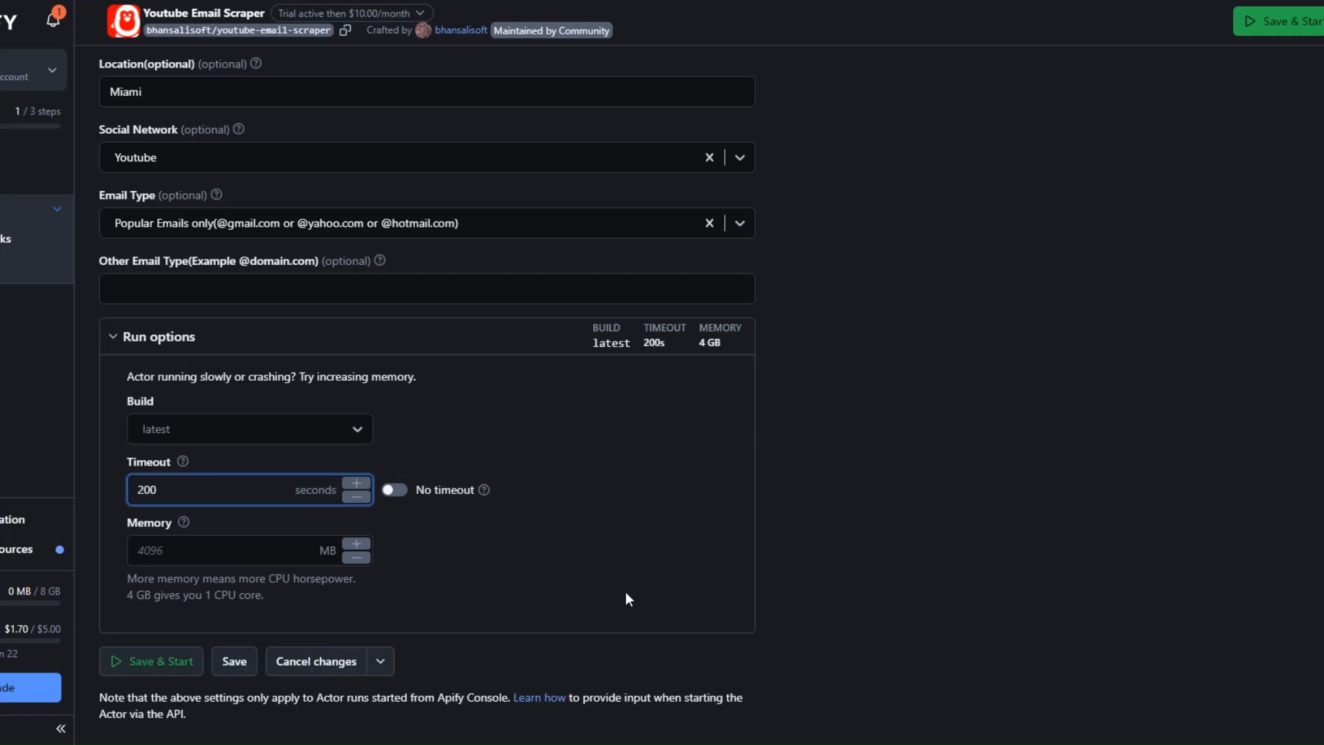
pyautogui.click(625, 593)
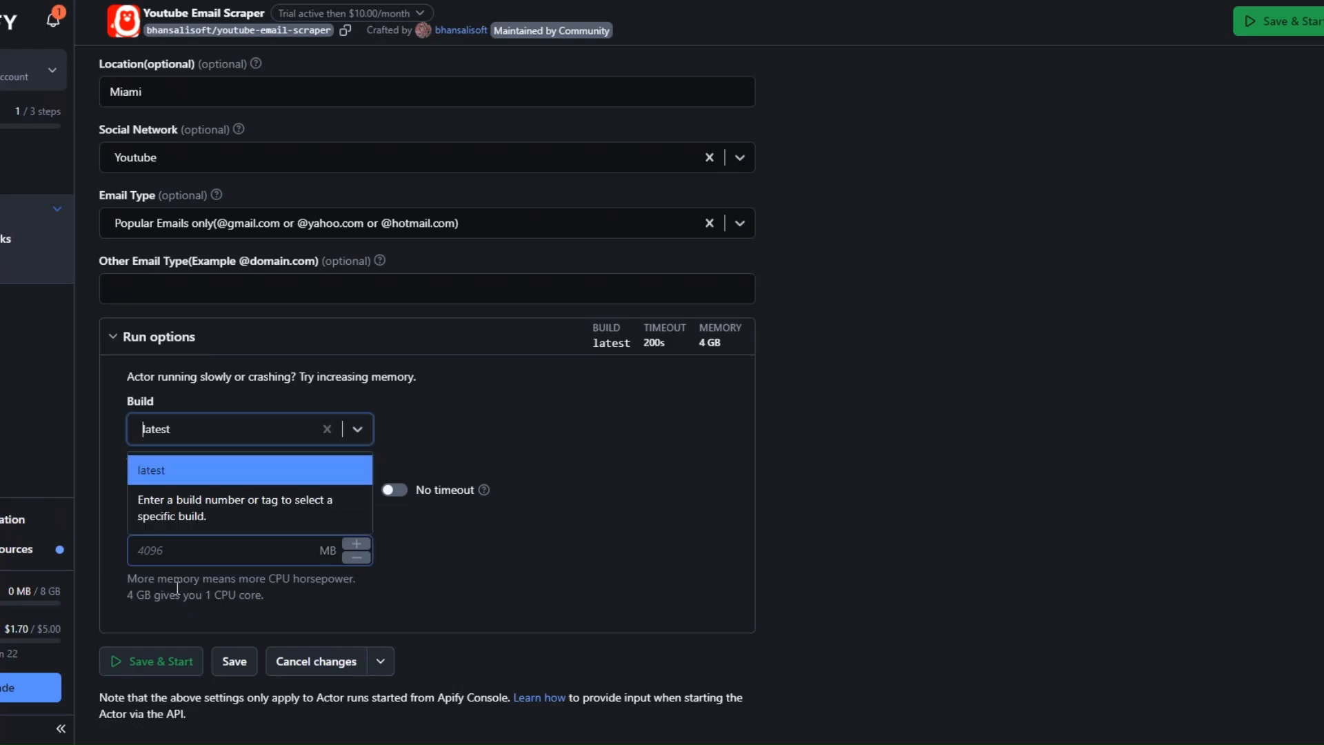
pyautogui.click(520, 488)
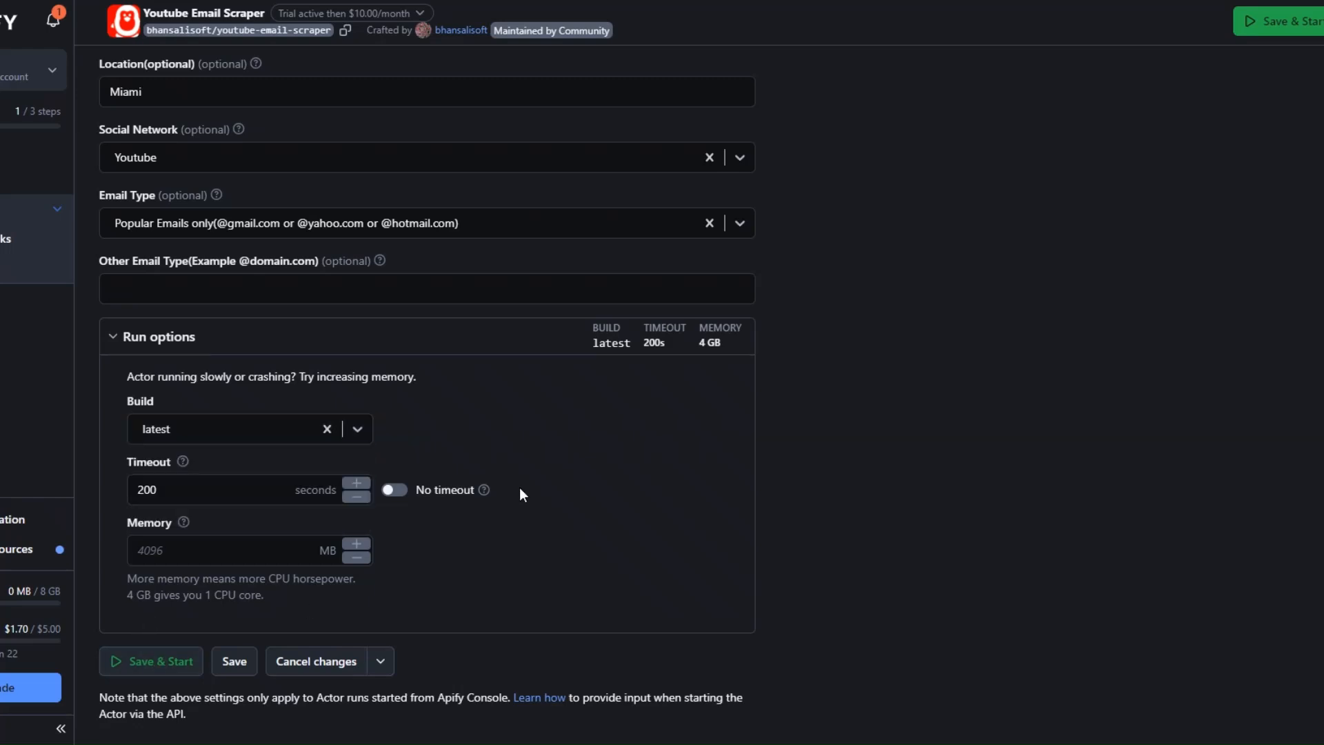
pyautogui.click(149, 668)
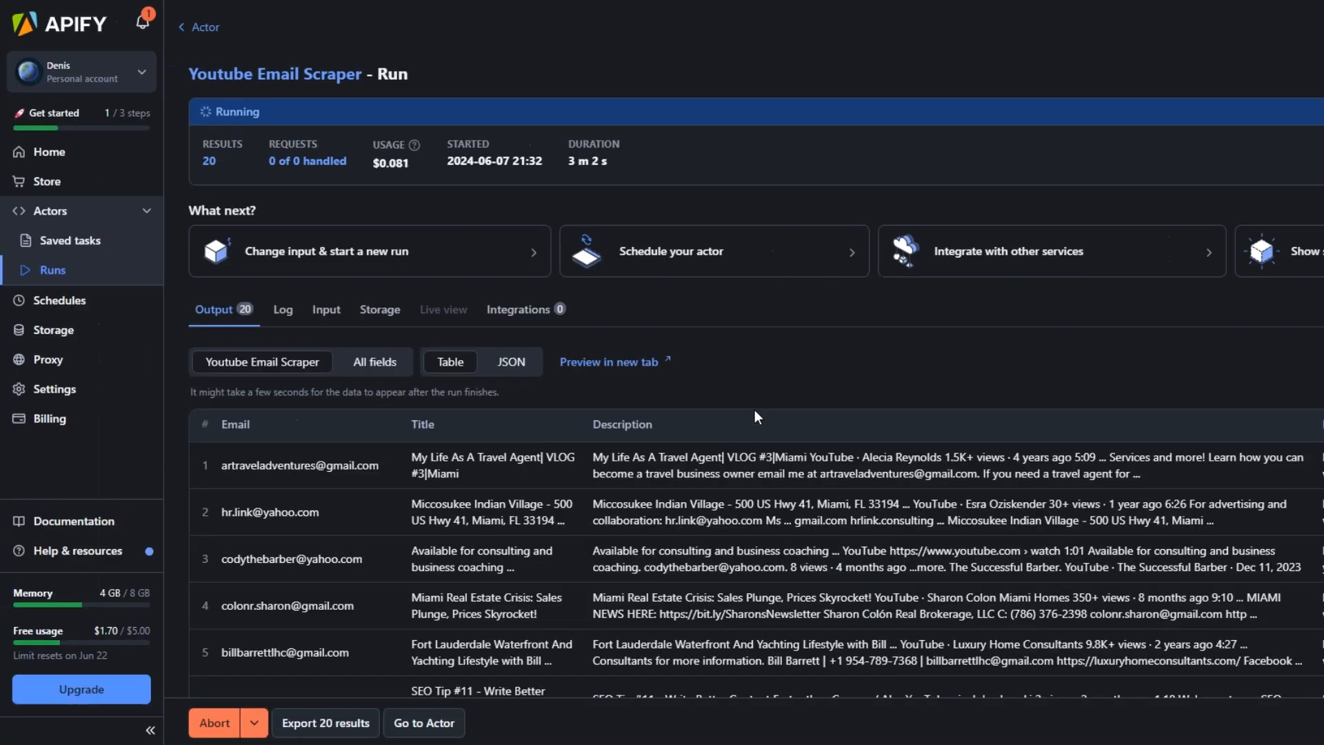
# Review the scraper run's results in Apify and compare them with the Get Dataset Items output bundles in the Make scenario
pyautogui.scroll(-13, 755, 416)
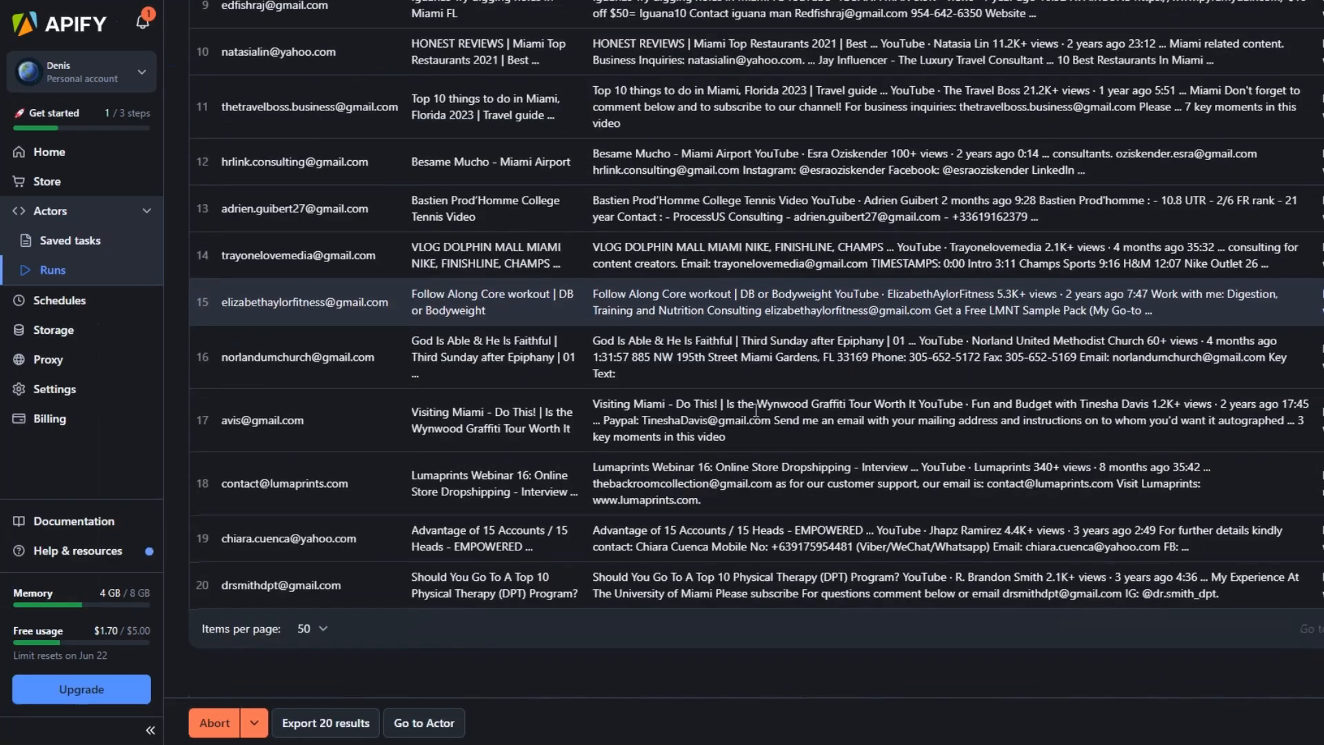
pyautogui.scroll(12, 756, 410)
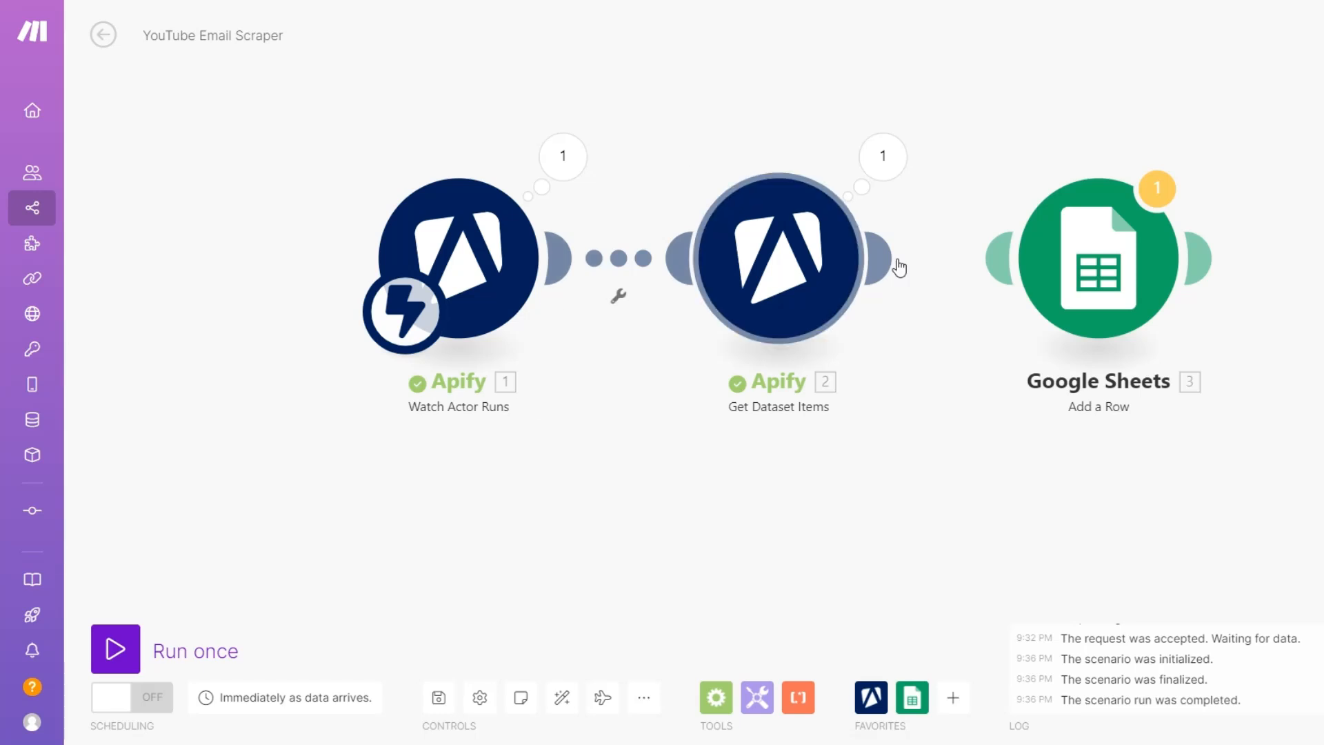
pyautogui.click(879, 160)
pyautogui.scroll(-13, 1062, 424)
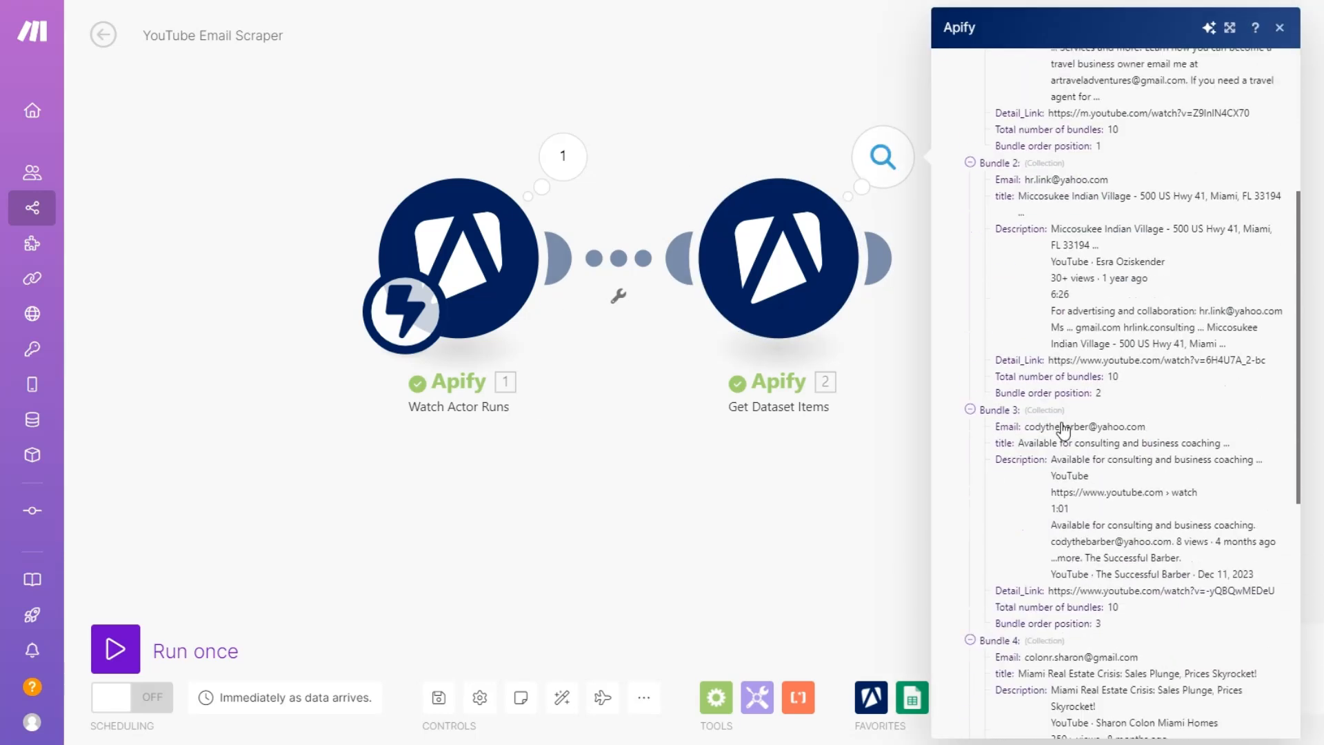
pyautogui.click(793, 251)
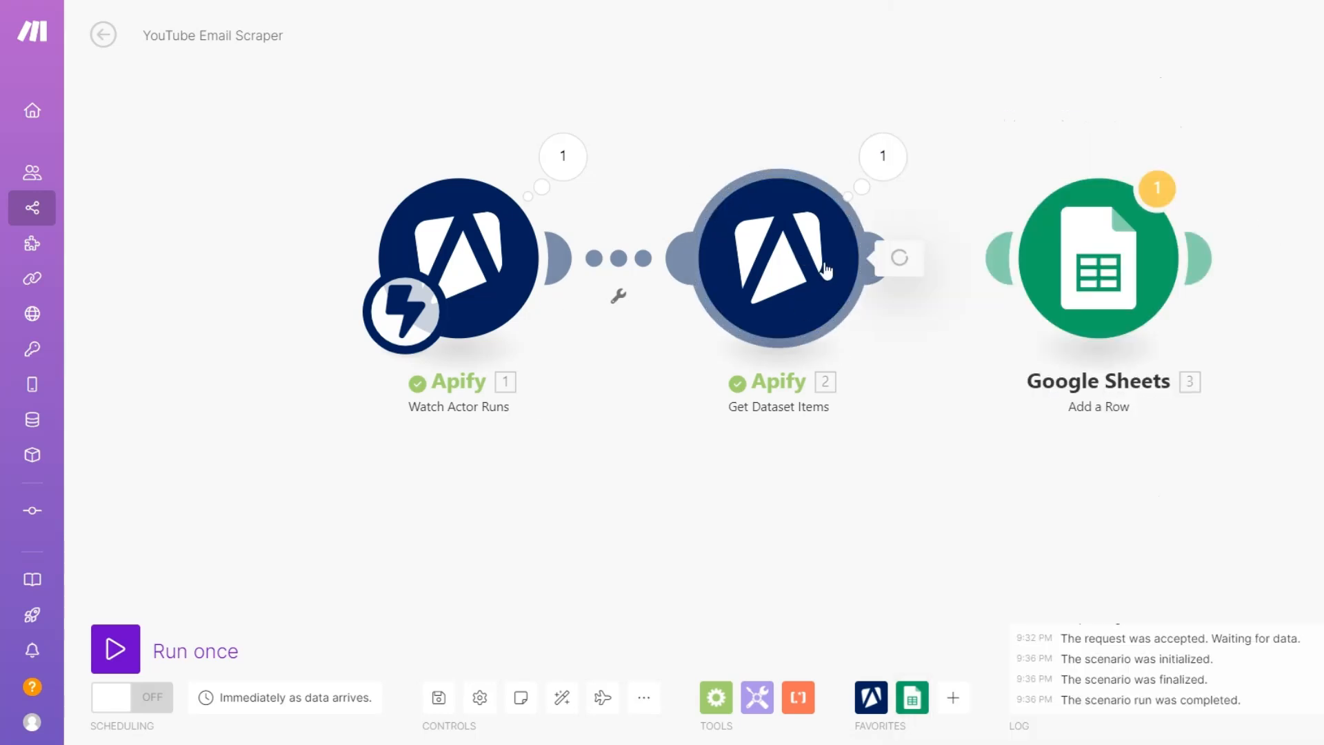
pyautogui.click(1214, 679)
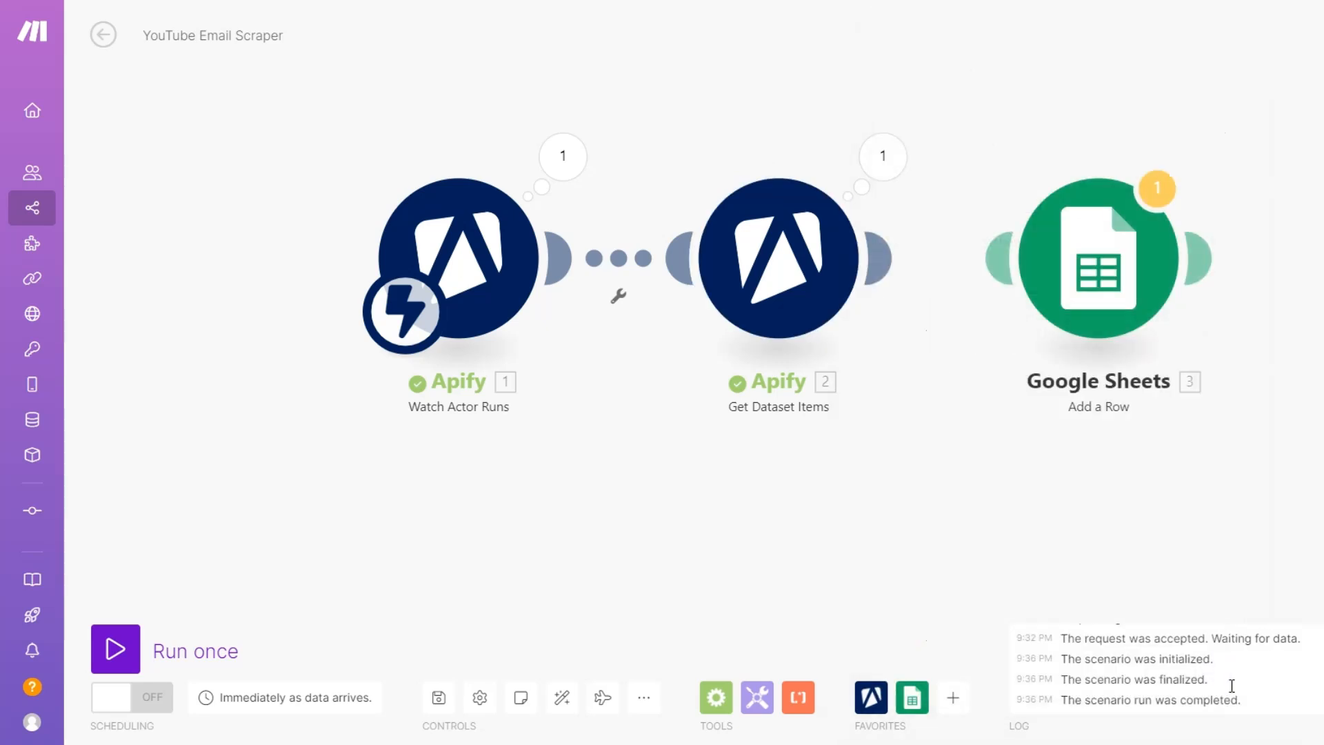
pyautogui.click(882, 155)
pyautogui.scroll(-7, 1057, 360)
pyautogui.scroll(-5, 1057, 360)
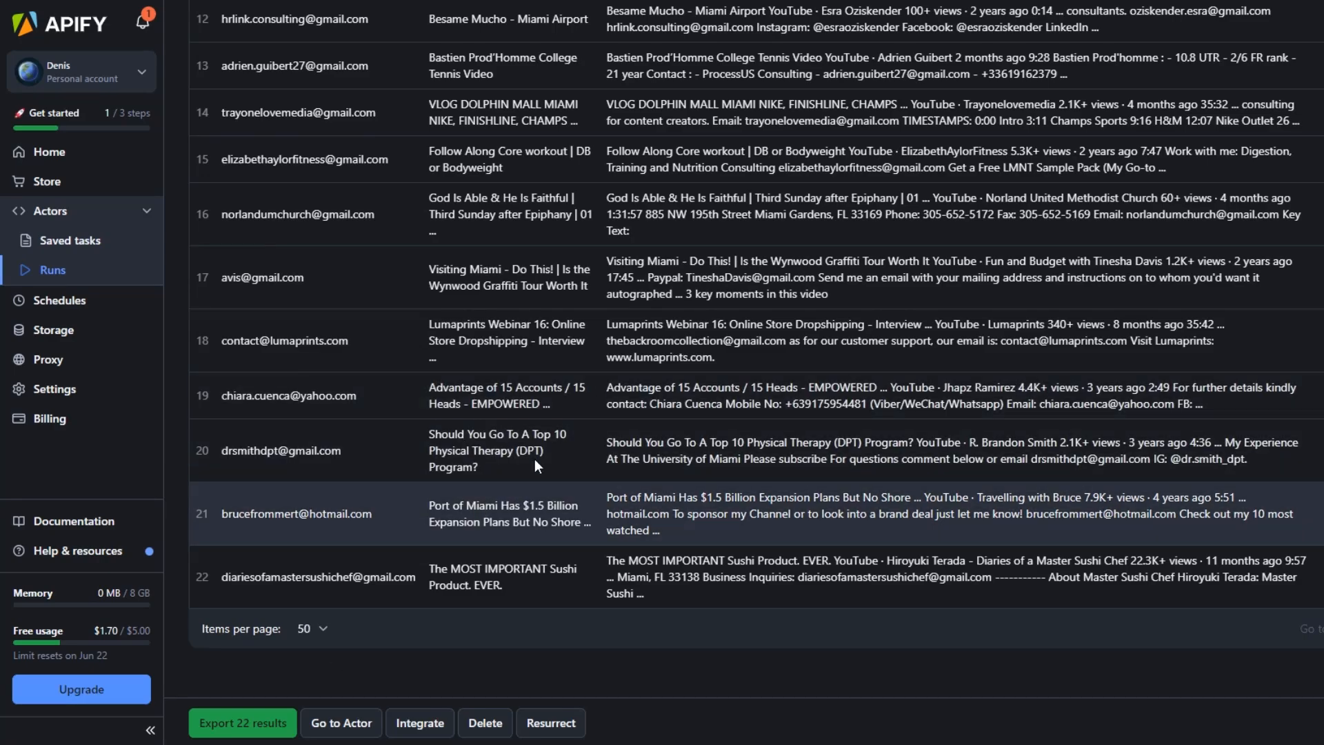
pyautogui.scroll(5, 536, 466)
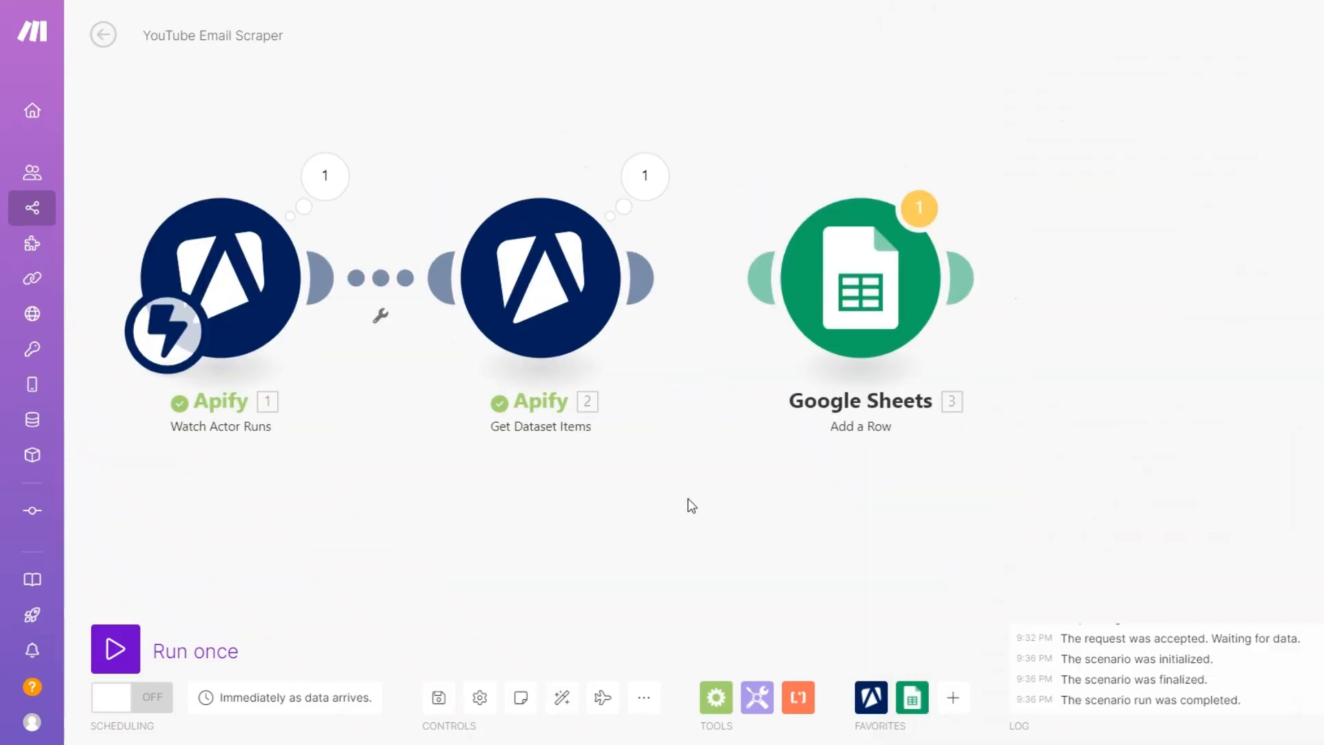
# Link the Google Sheets Add a Row module to Get Dataset Items, and map Email to Email (A) and title to Title (B)
pyautogui.moveTo(880, 293); pyautogui.dragTo(940, 282)
pyautogui.click(932, 282)
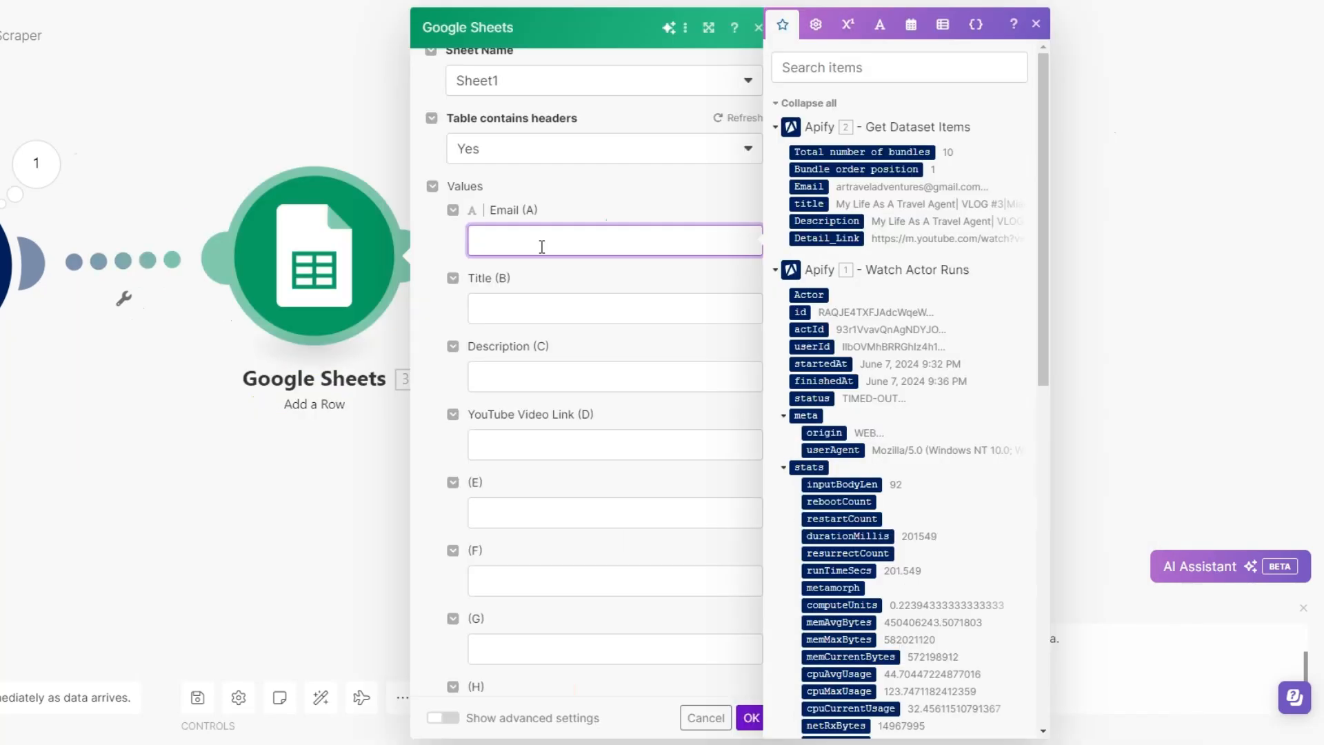
pyautogui.click(808, 186)
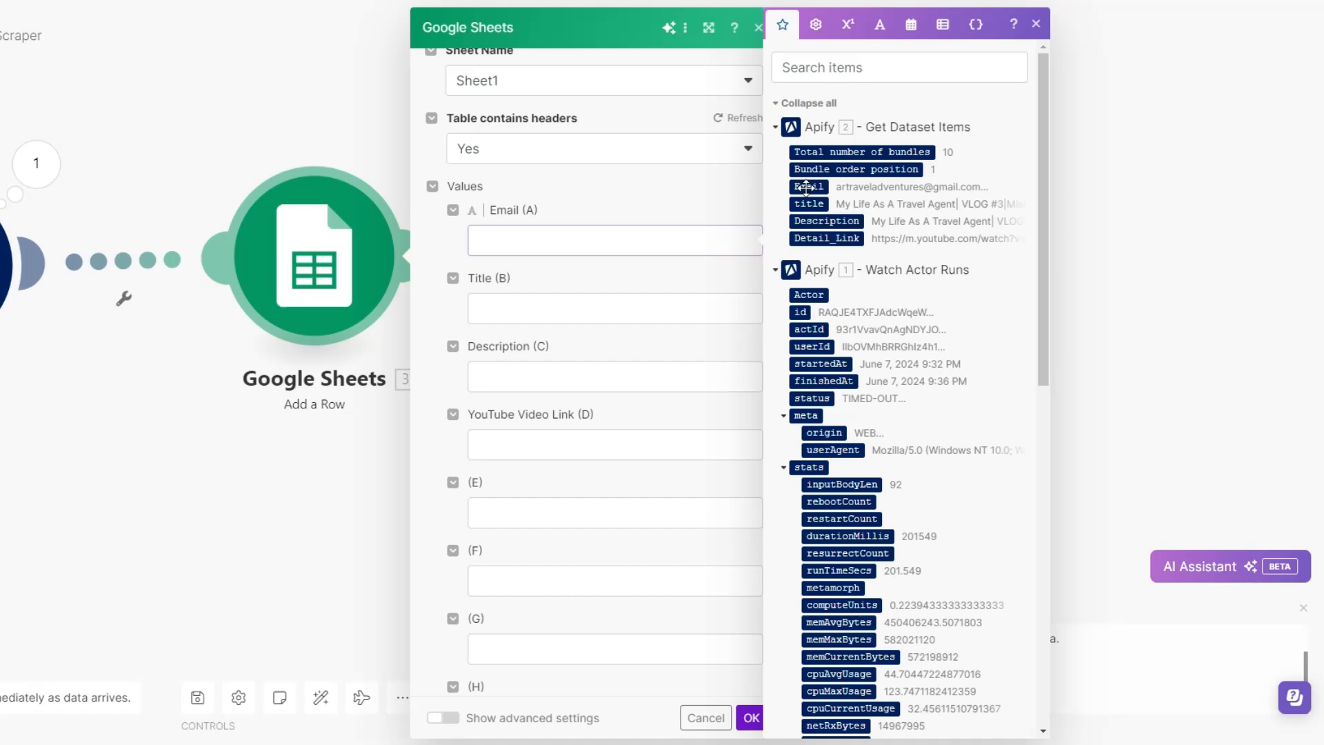
pyautogui.click(531, 309)
pyautogui.click(808, 204)
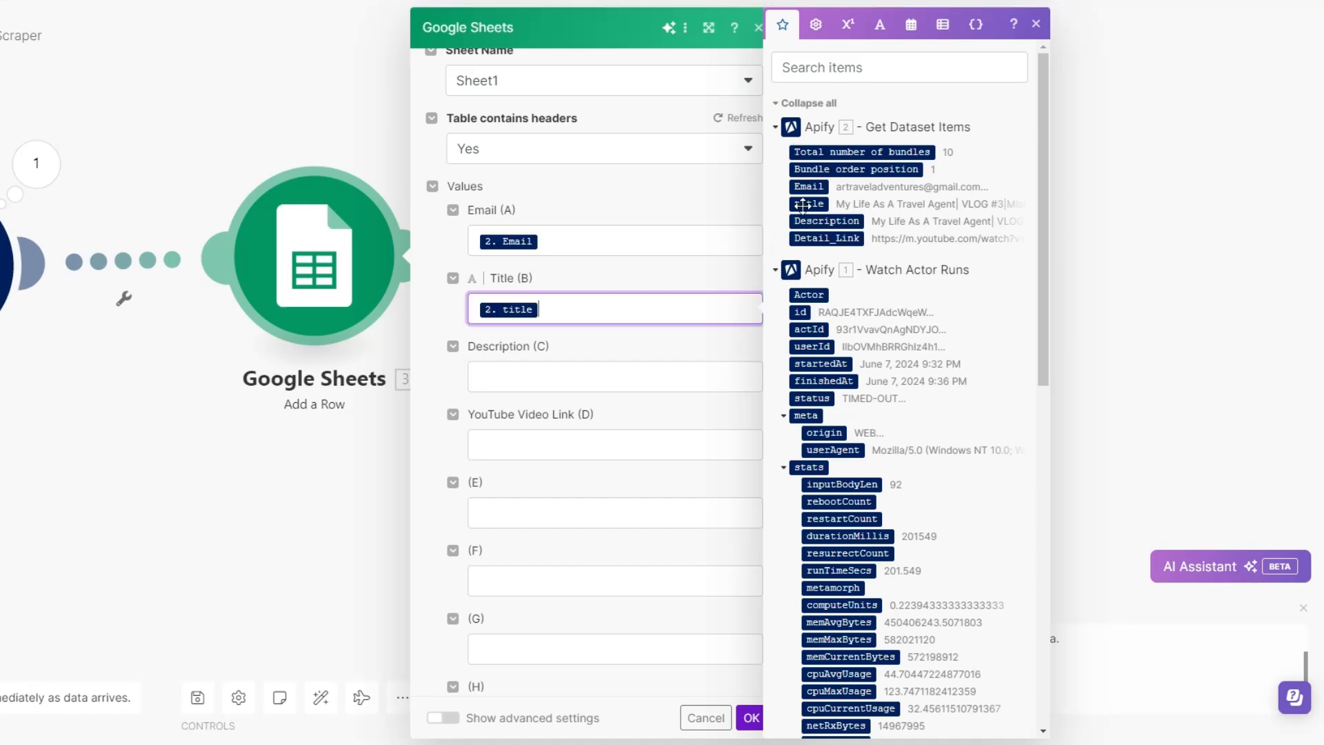
# Map Description to the Description (C) column and Detail_Link to YouTube Video Link (D), and save the Add a Row module
pyautogui.click(589, 378)
pyautogui.click(807, 221)
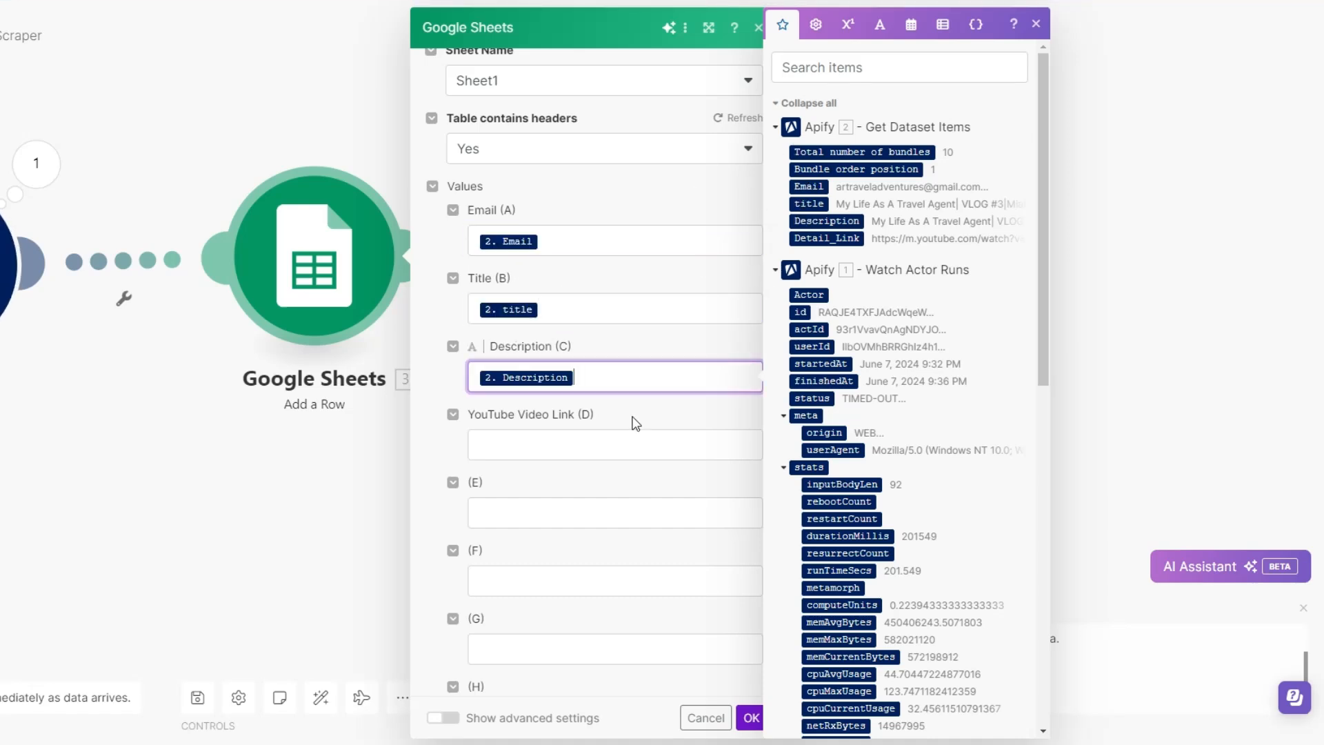
pyautogui.click(571, 441)
pyautogui.click(827, 238)
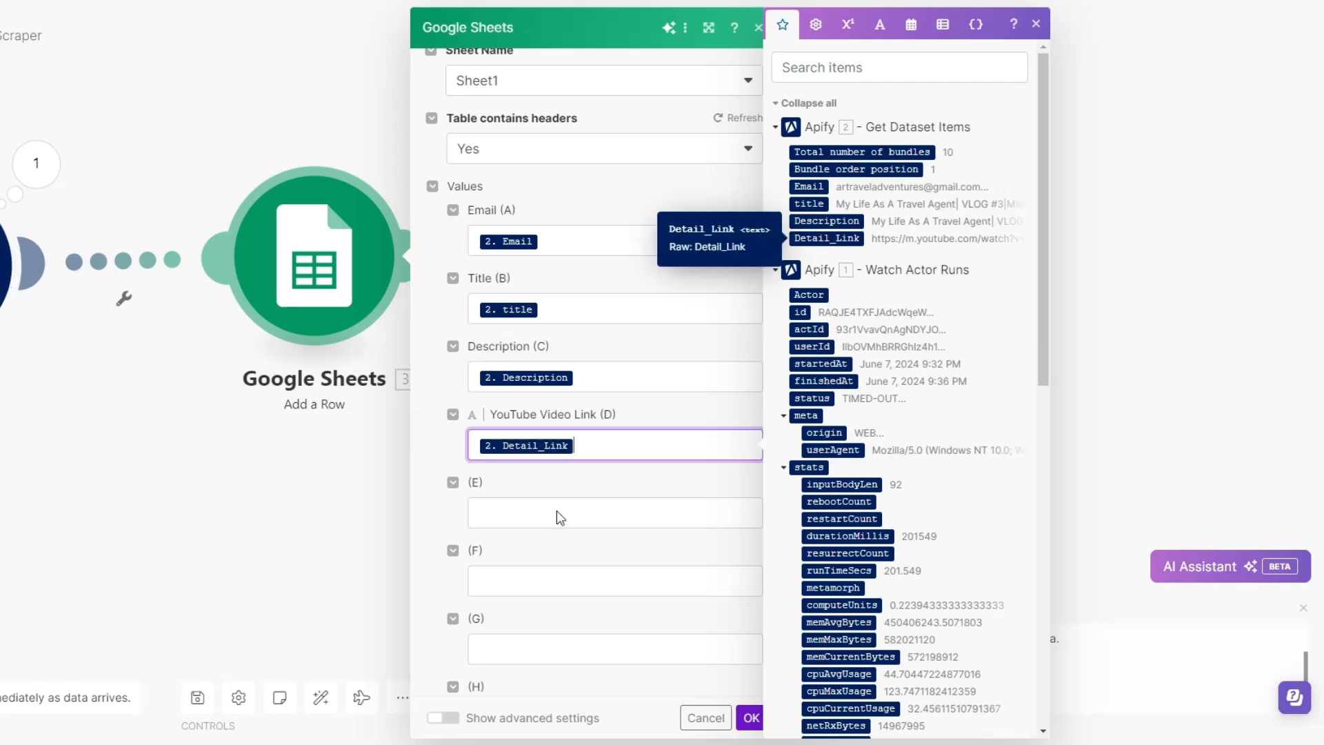
pyautogui.click(750, 717)
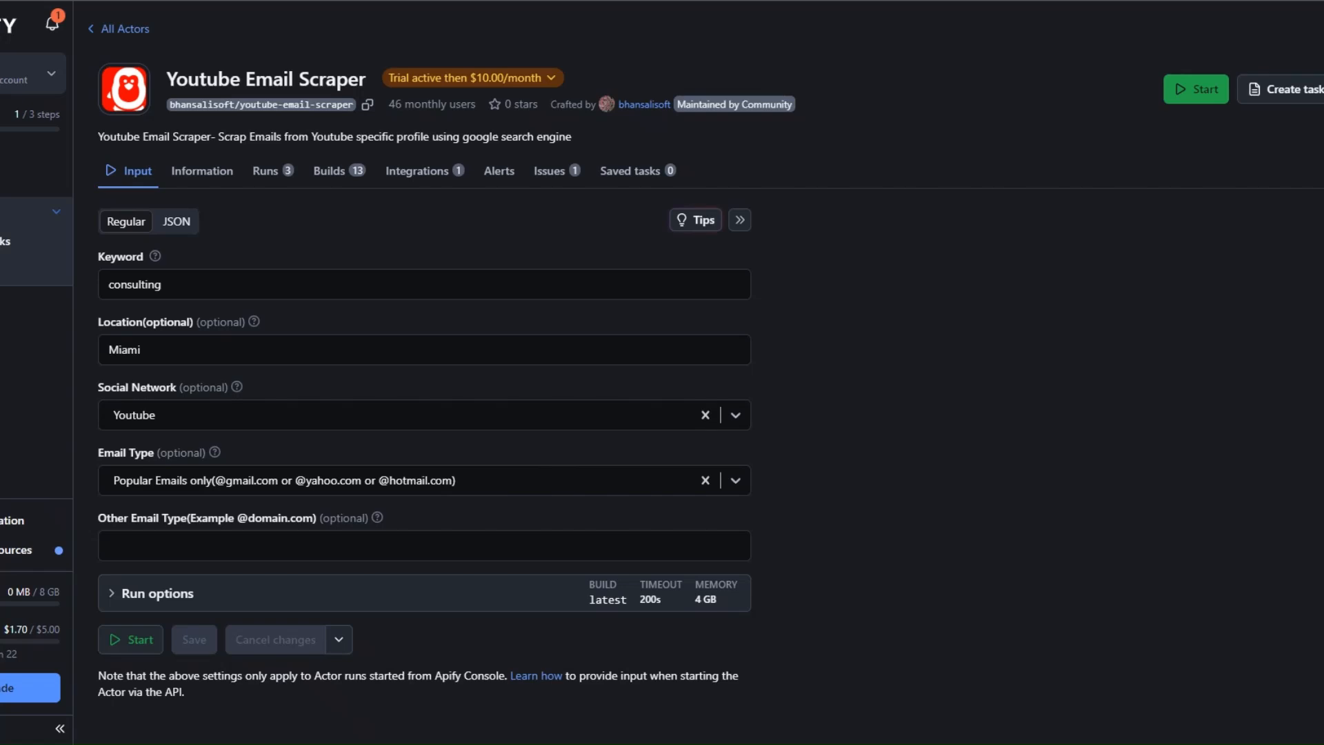
# In the Apify Youtube Email Scraper input, set the keyword to yoga and the location to New York
pyautogui.doubleClick(116, 286)
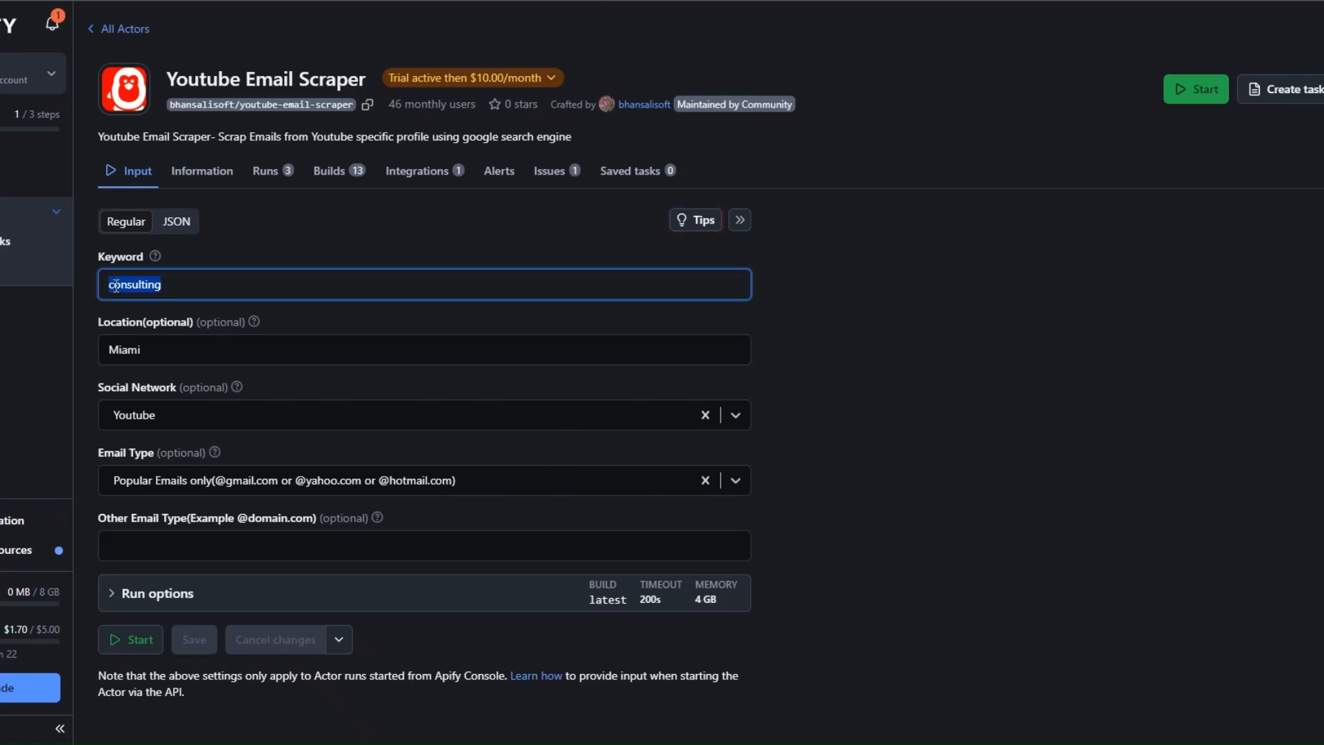
pyautogui.write('yoga')
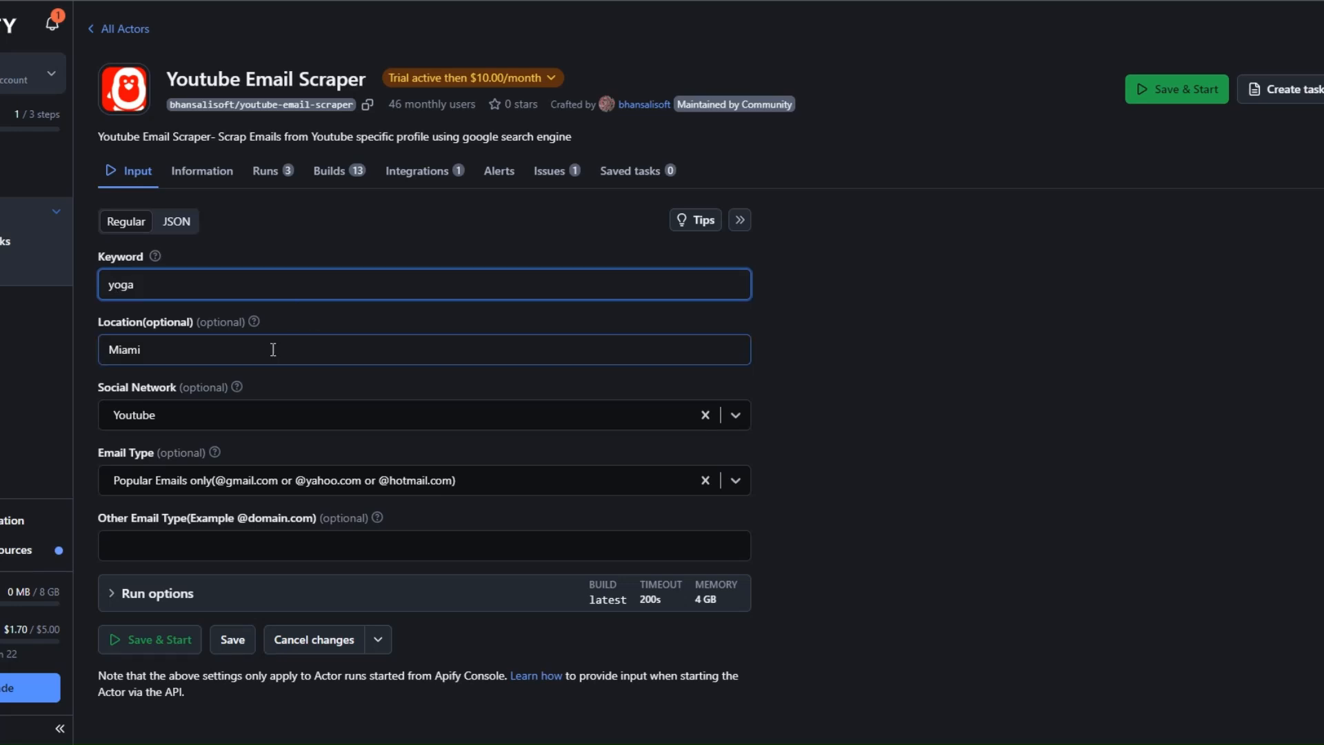
pyautogui.moveTo(273, 350); pyautogui.dragTo(100, 355)
pyautogui.press('BackSpace')
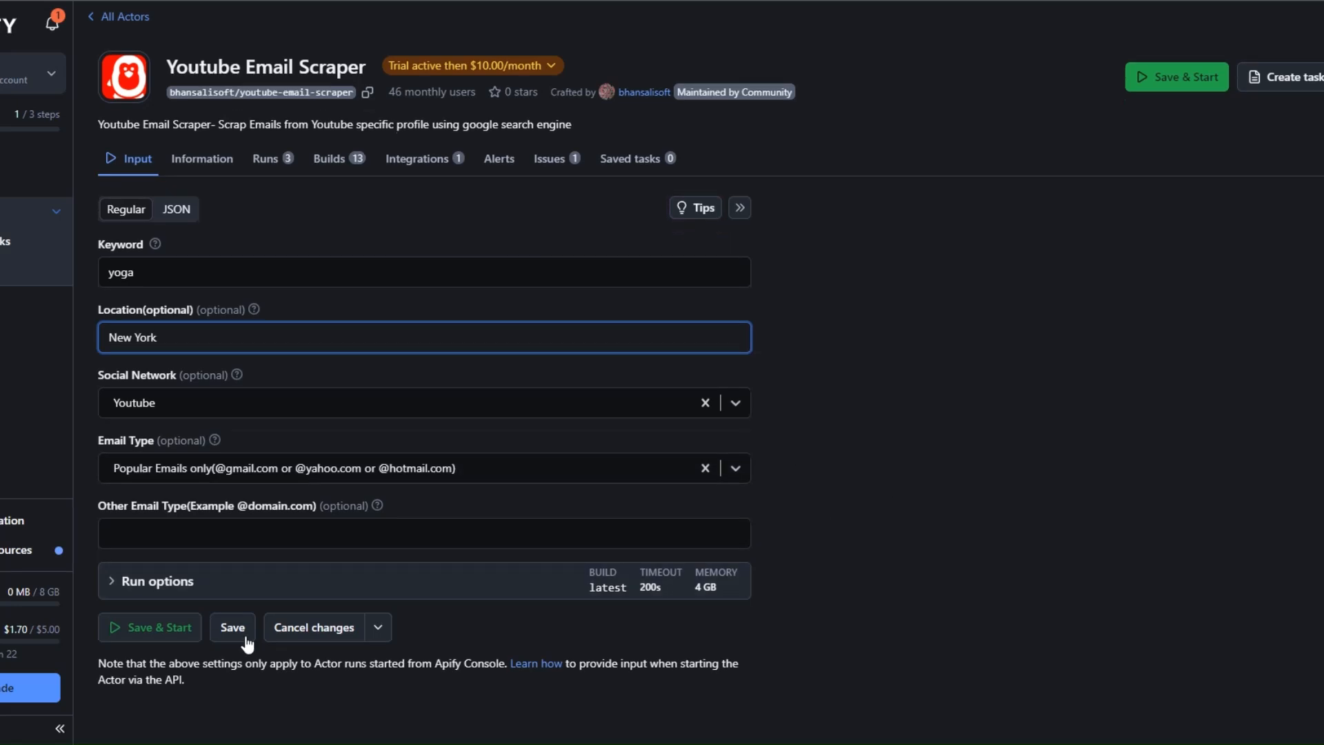
# Set the scraper's run timeout to 90 seconds, and switch to the Make scenario to run it once
pyautogui.click(112, 579)
pyautogui.scroll(-3, 813, 519)
pyautogui.scroll(-1, 813, 520)
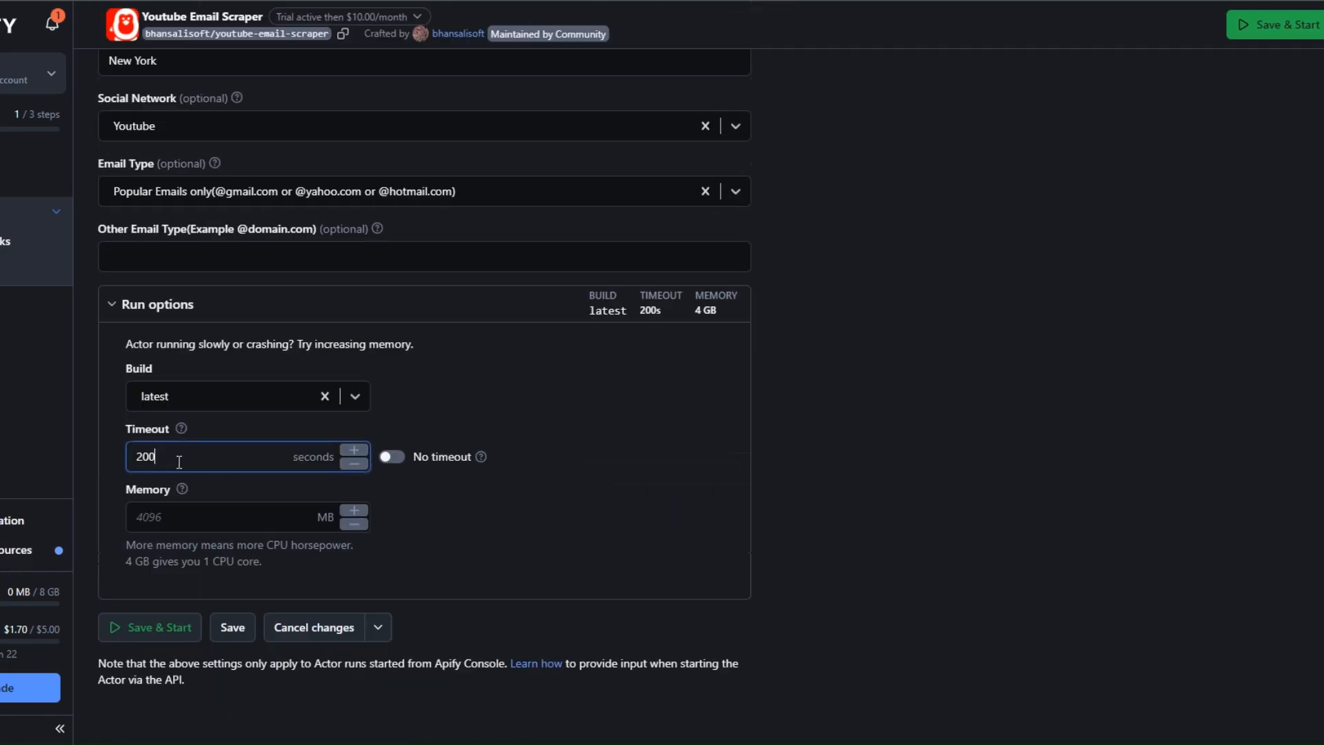
pyautogui.doubleClick(138, 458)
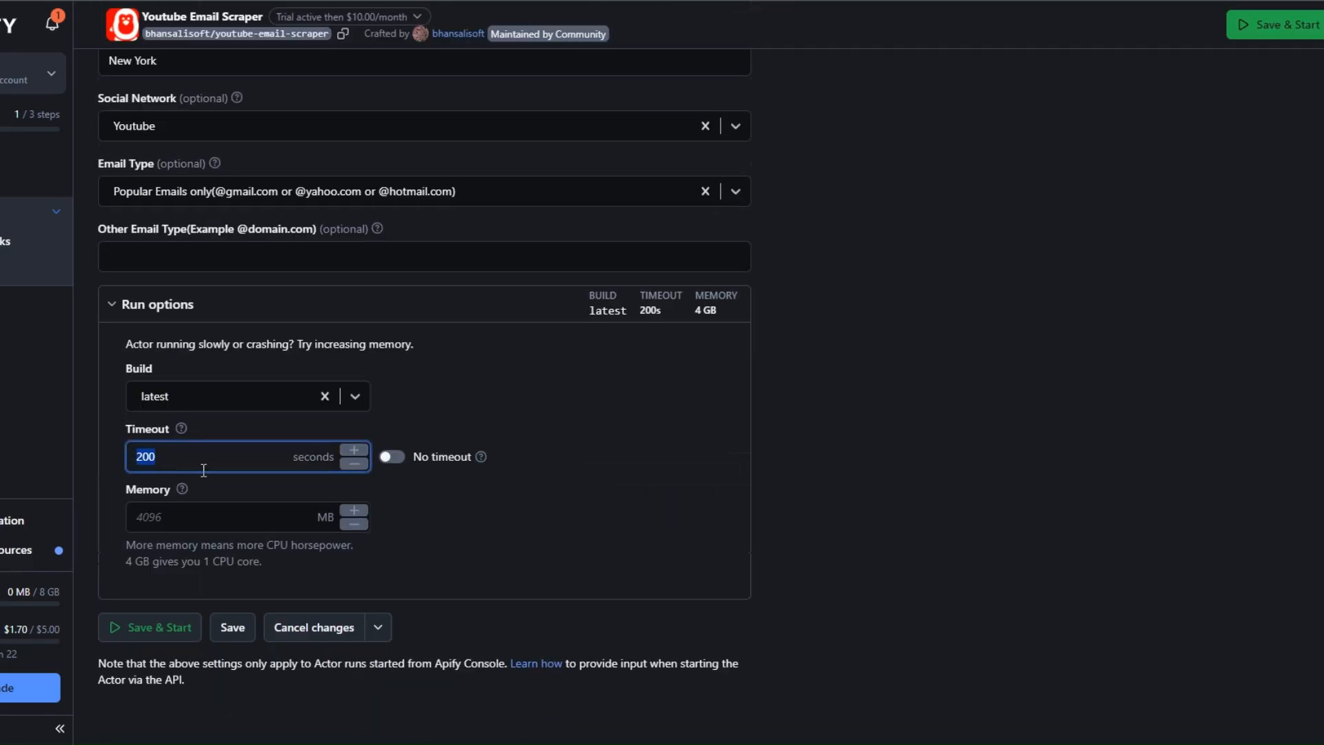
pyautogui.write('90')
pyautogui.click(511, 521)
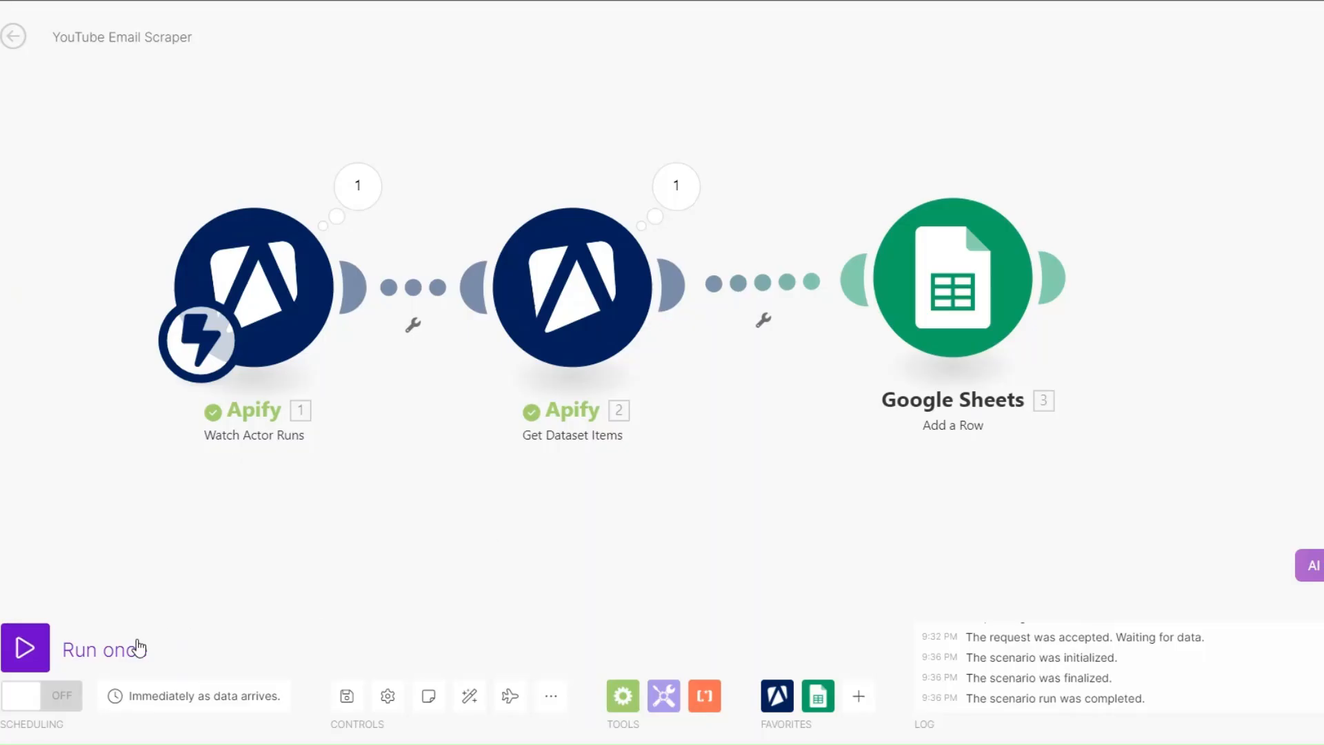
pyautogui.click(138, 649)
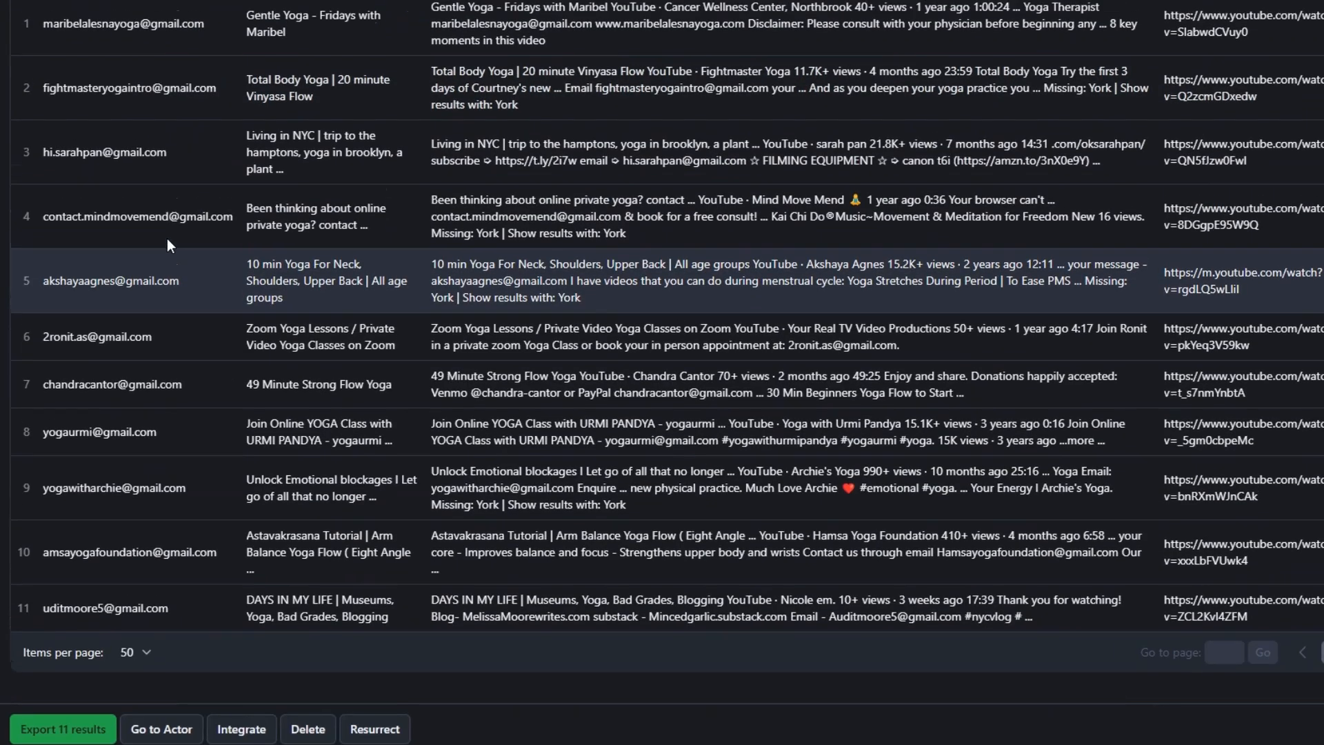
# Review the finished scraper run in Apify and check the run status in the Watch Actor Runs output in Make
pyautogui.scroll(10, 167, 245)
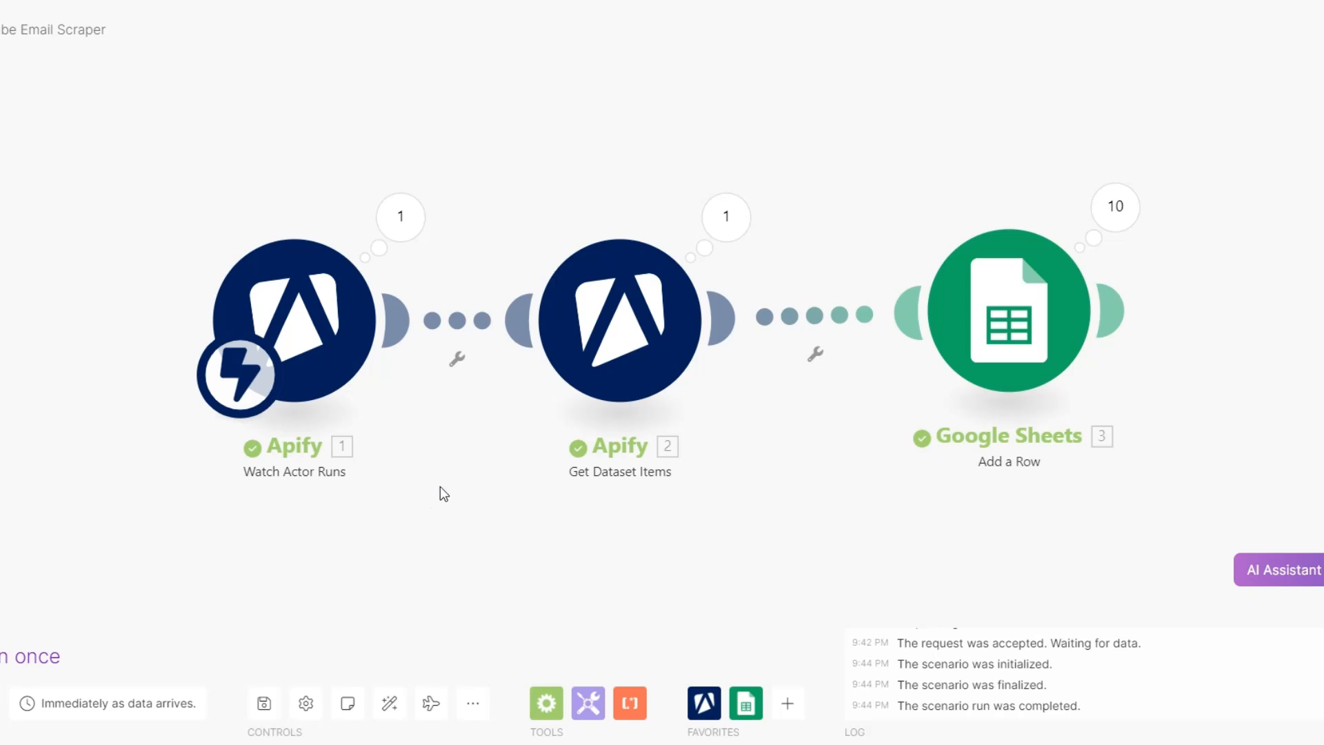
pyautogui.click(413, 225)
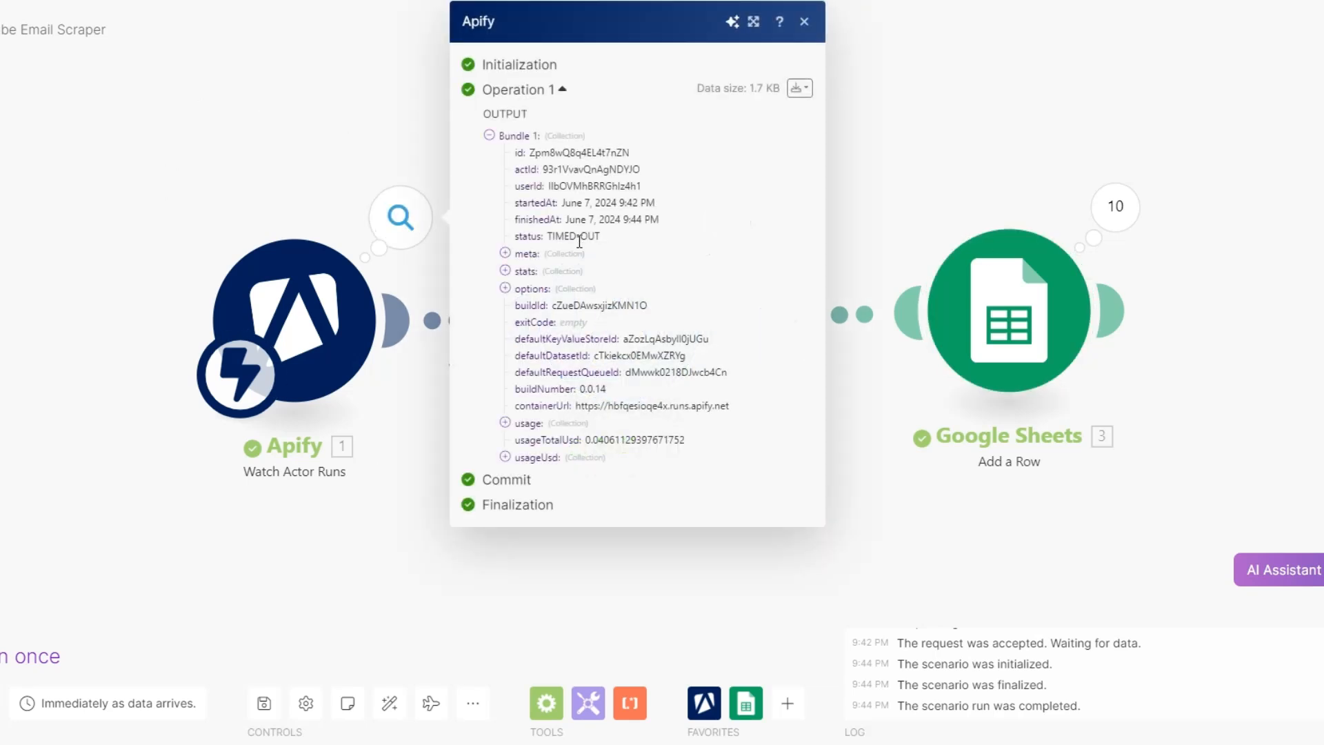
pyautogui.moveTo(547, 236); pyautogui.dragTo(603, 236)
pyautogui.click(392, 135)
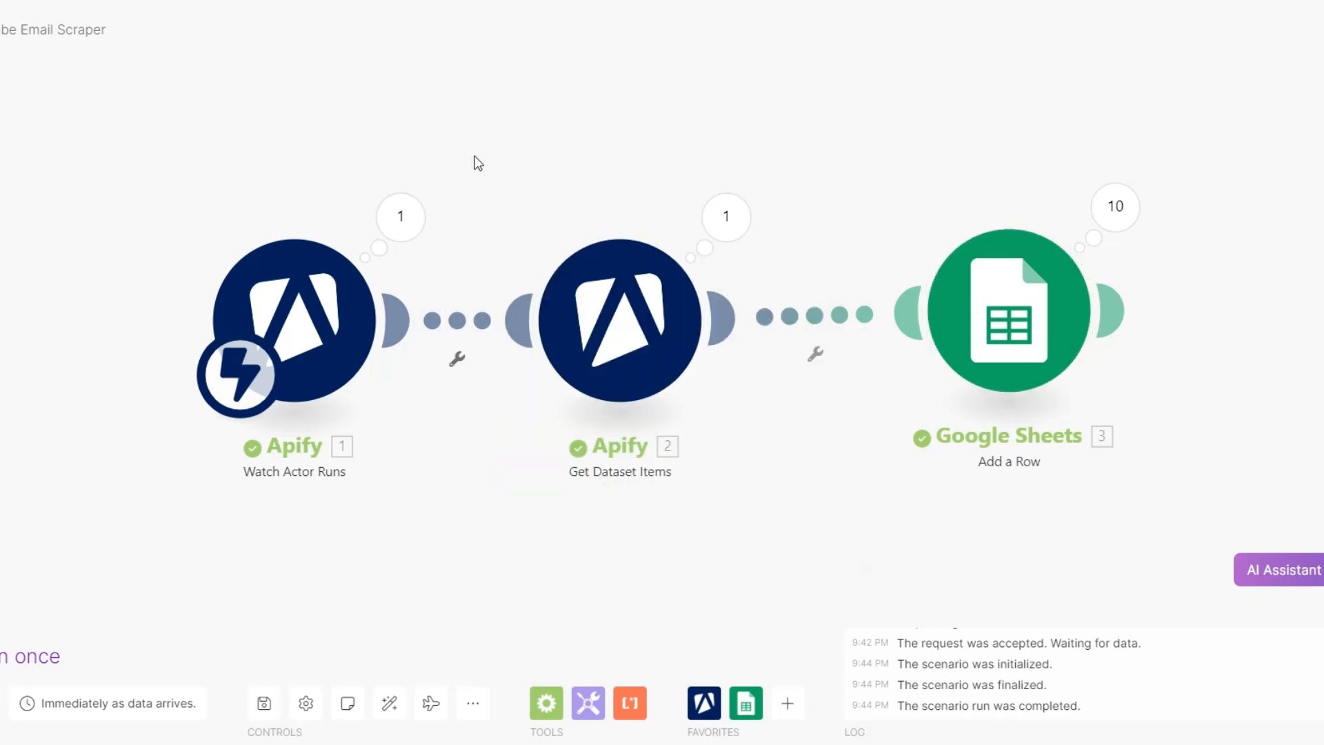
# Compare the Get Dataset Items output bundles with the Apify results table, and close the output view
pyautogui.click(726, 216)
pyautogui.scroll(-5, 962, 372)
pyautogui.scroll(1, 962, 372)
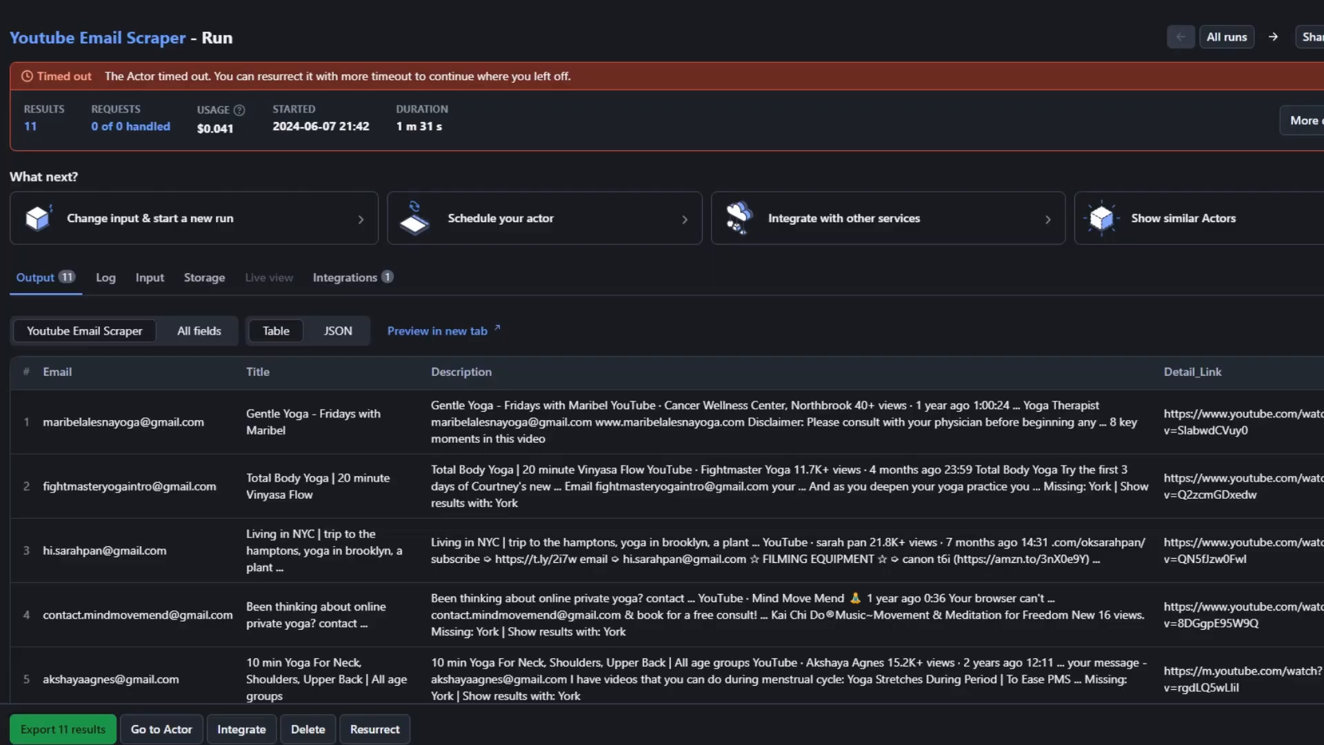
pyautogui.scroll(-5, 662, 441)
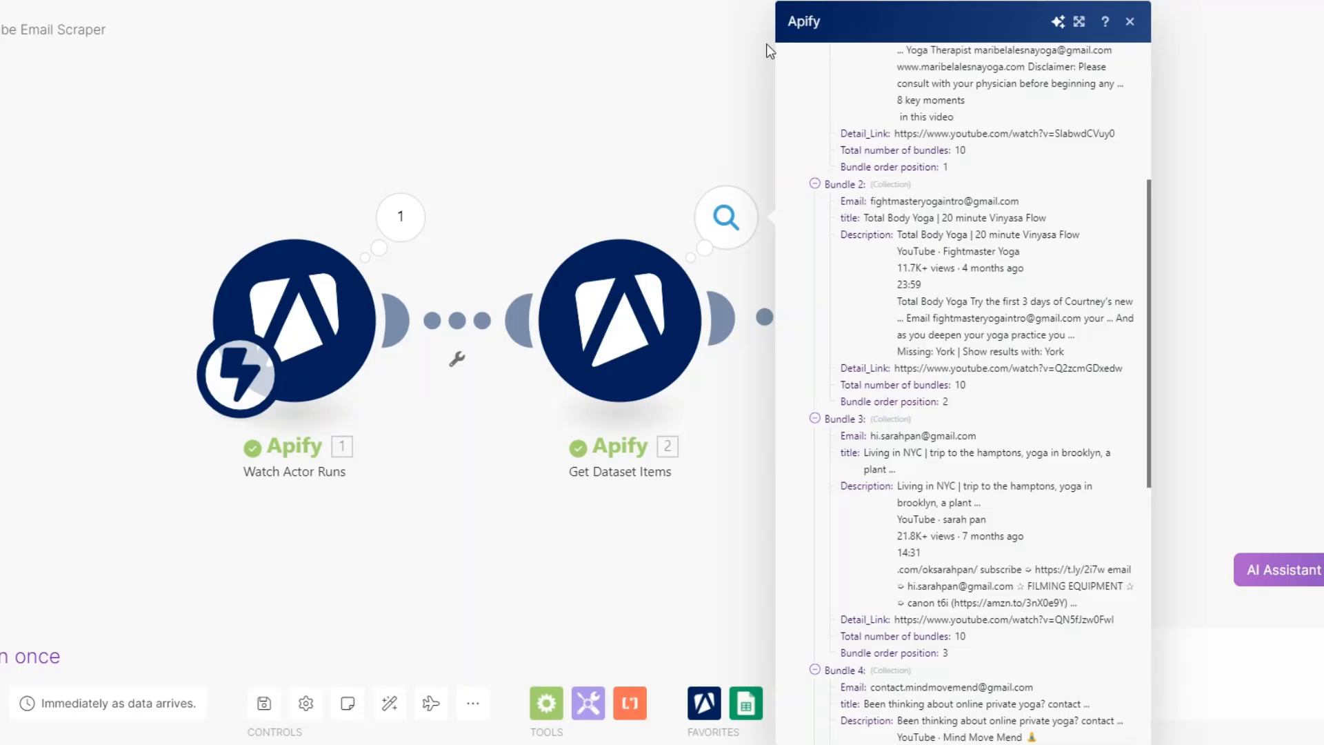
pyautogui.scroll(-7, 892, 330)
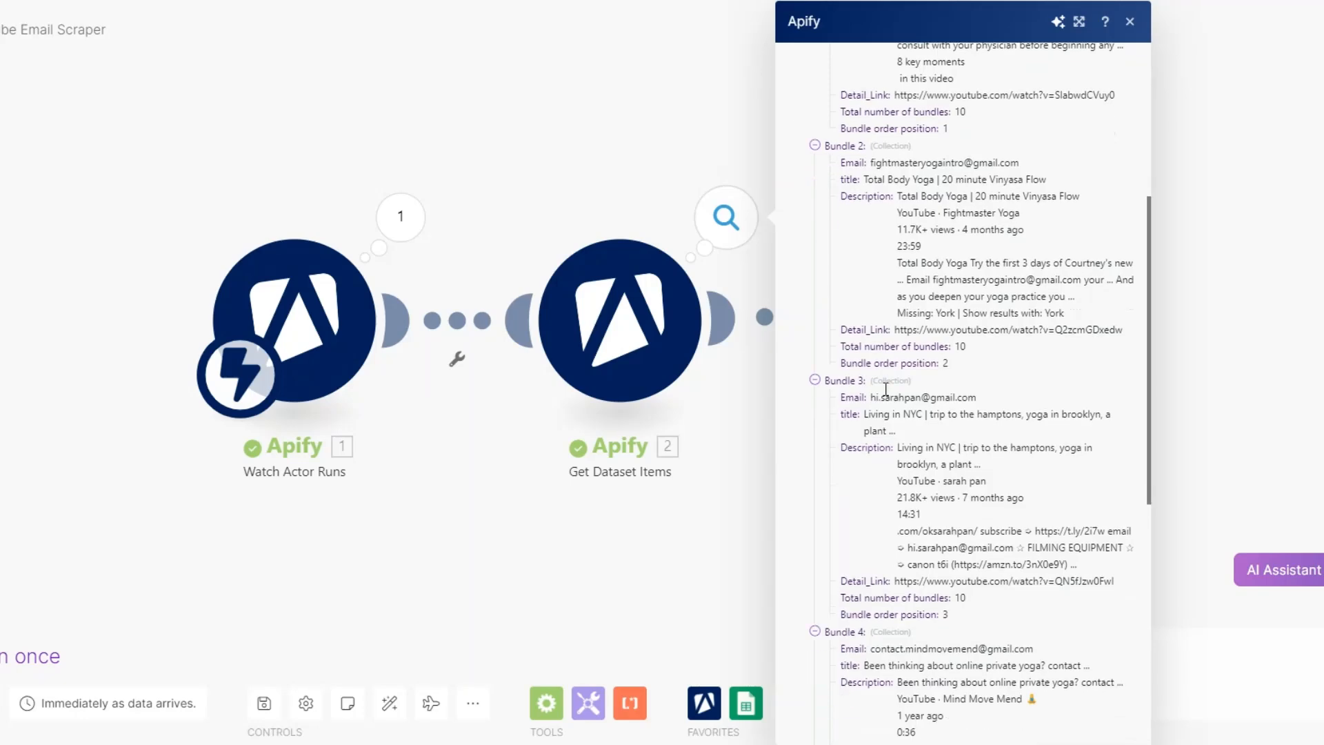
pyautogui.scroll(6, 928, 409)
pyautogui.scroll(3, 928, 409)
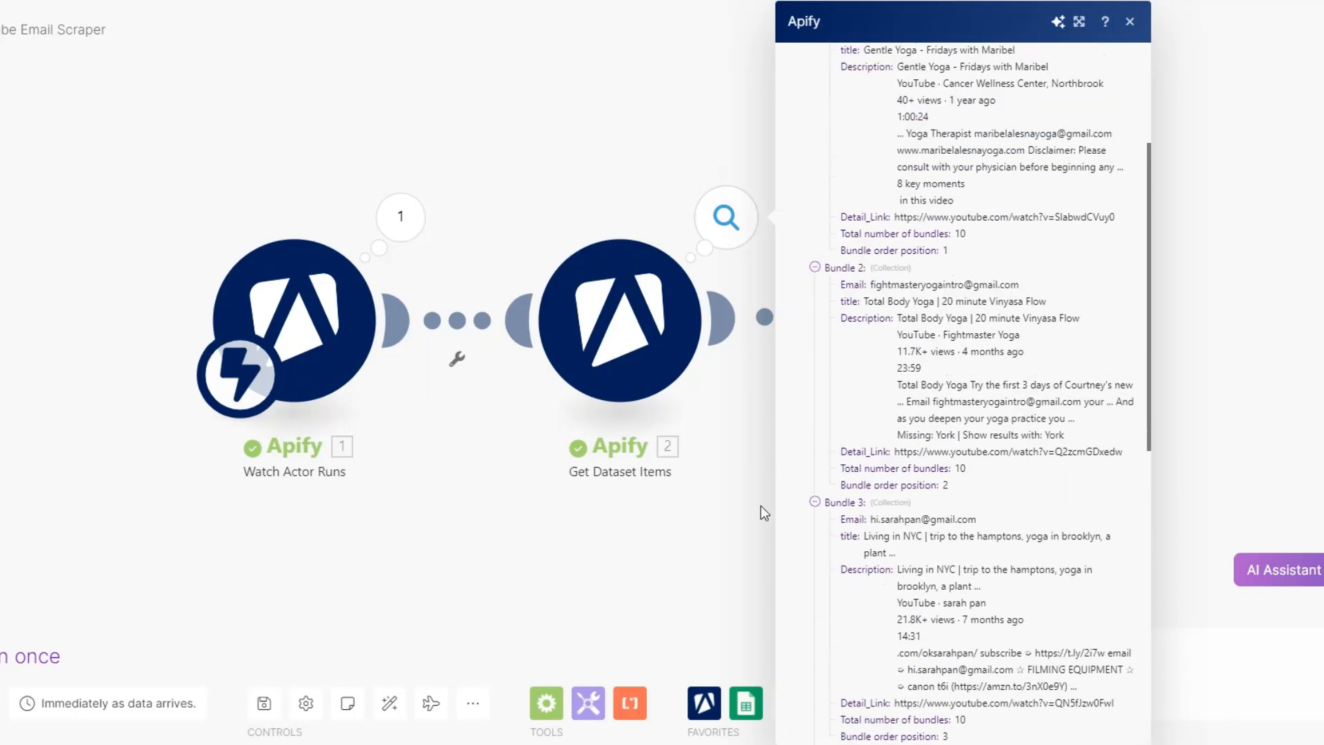
pyautogui.click(760, 506)
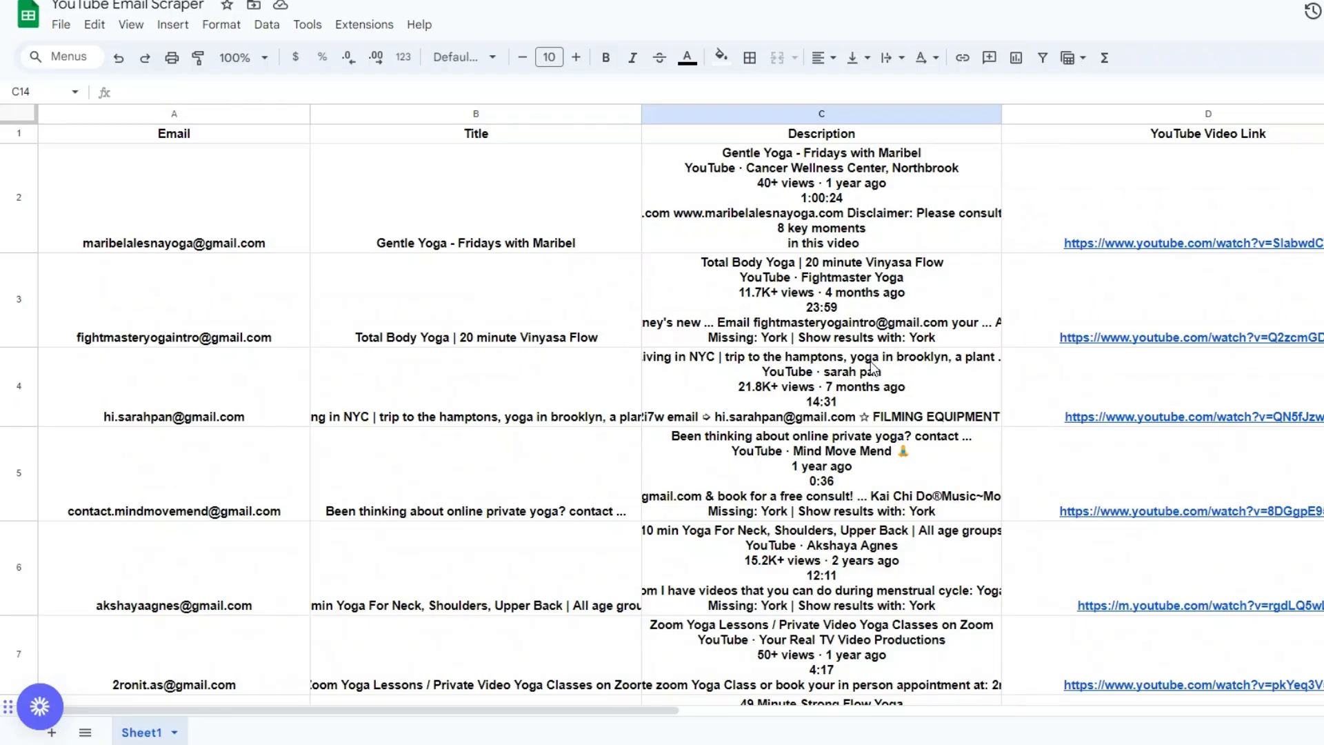
# Review the rows added to the YouTube Email Scraper sheet and compare them with the Apify results table
pyautogui.scroll(-5, 873, 376)
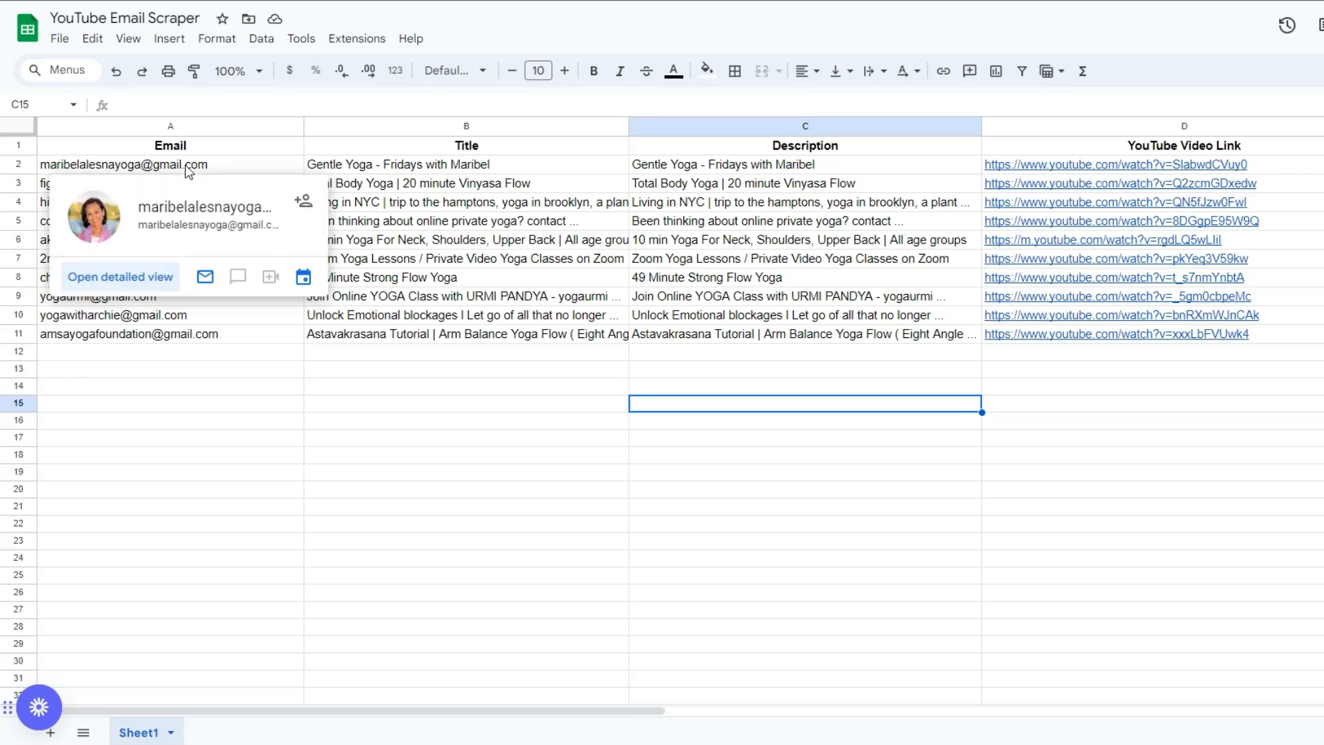
pyautogui.click(738, 203)
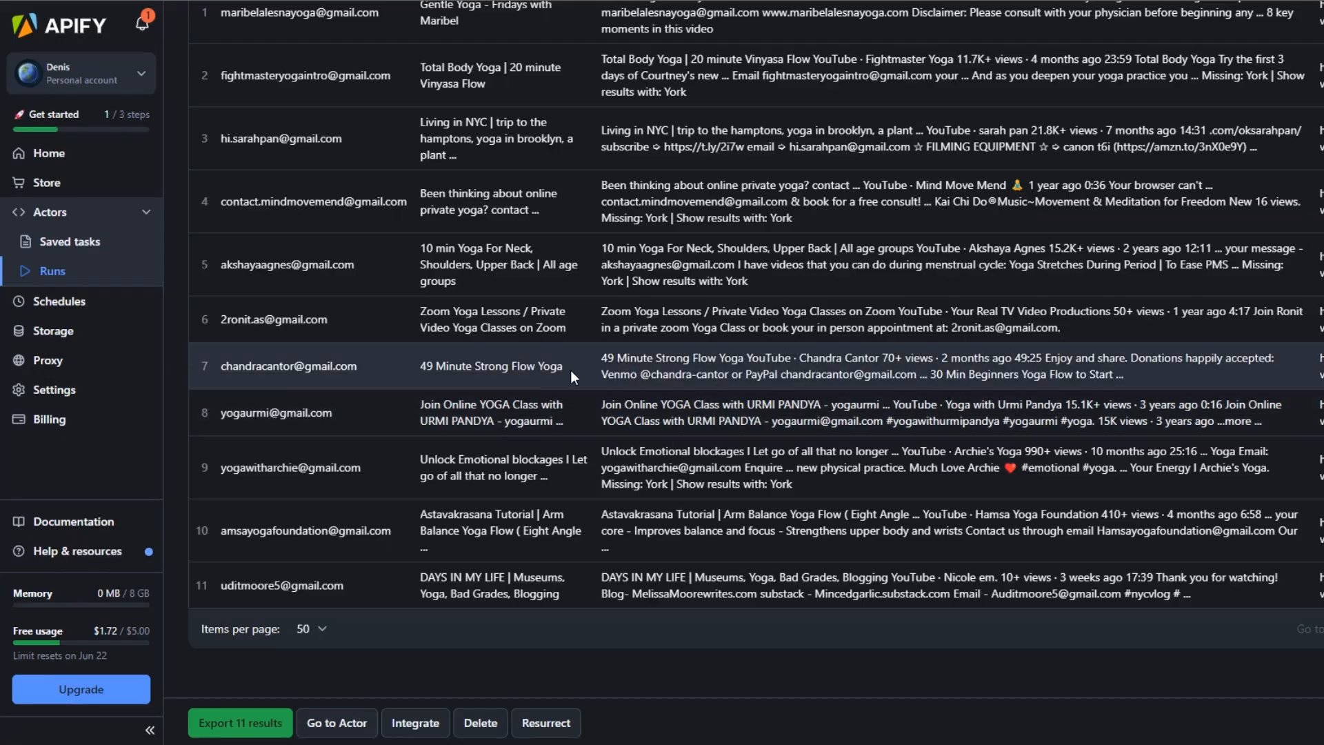
pyautogui.scroll(3, 376, 280)
pyautogui.scroll(-1, 376, 280)
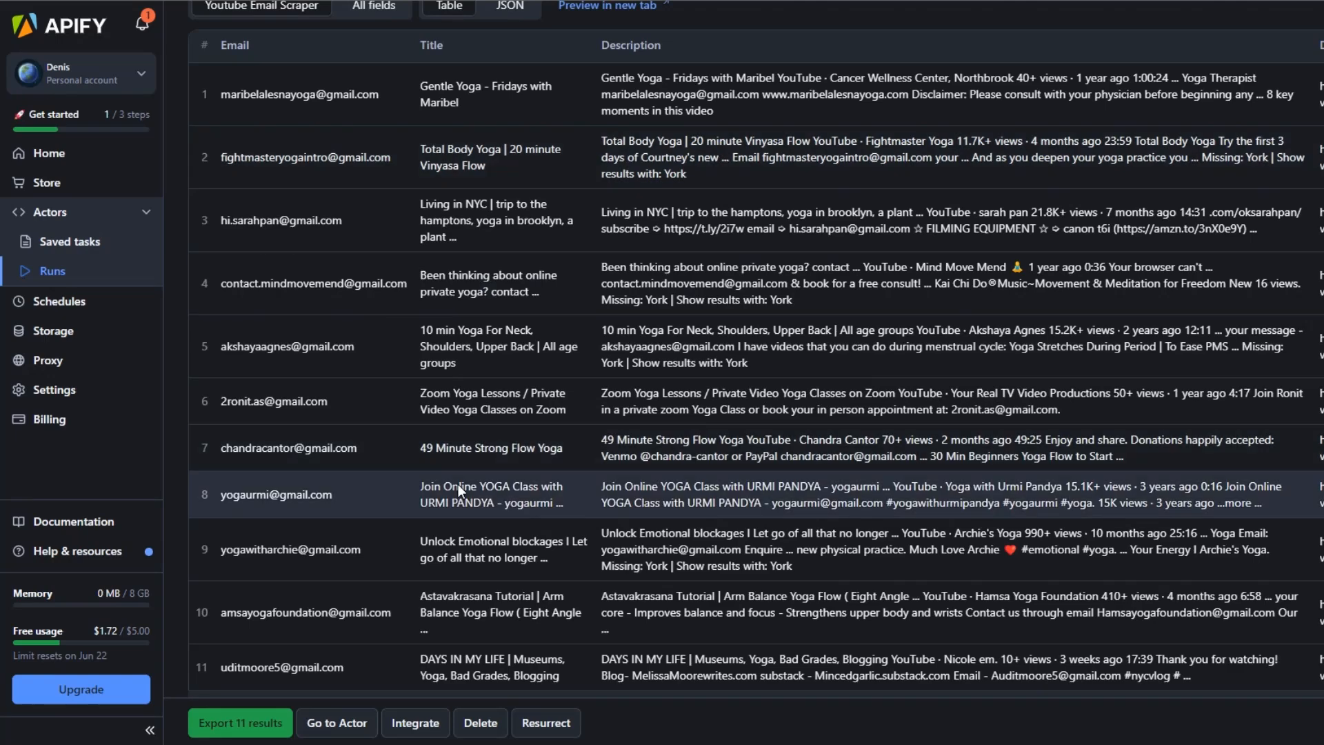
pyautogui.scroll(5, 461, 363)
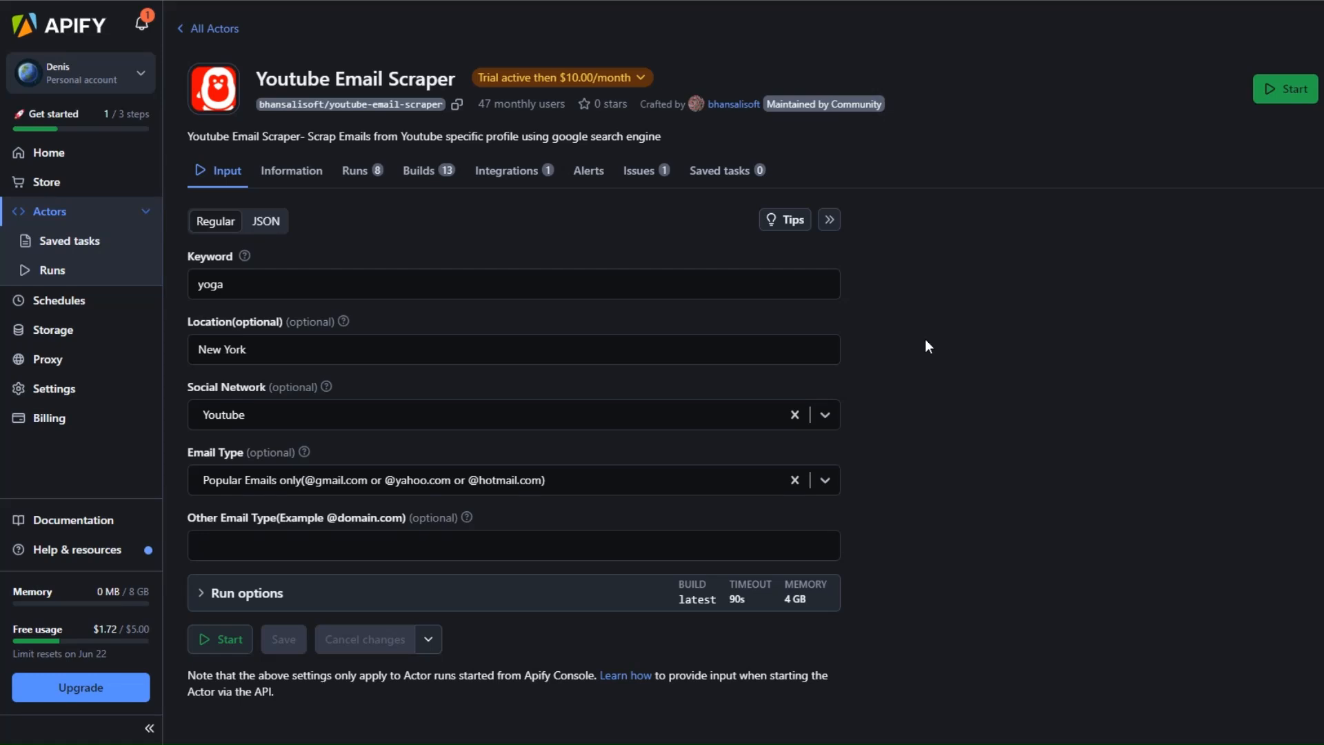
# Examine the Youtube Email Scraper's input fields and its run options for build, timeout and memory in Apify
pyautogui.click(352, 590)
pyautogui.scroll(-4, 352, 590)
pyautogui.click(325, 516)
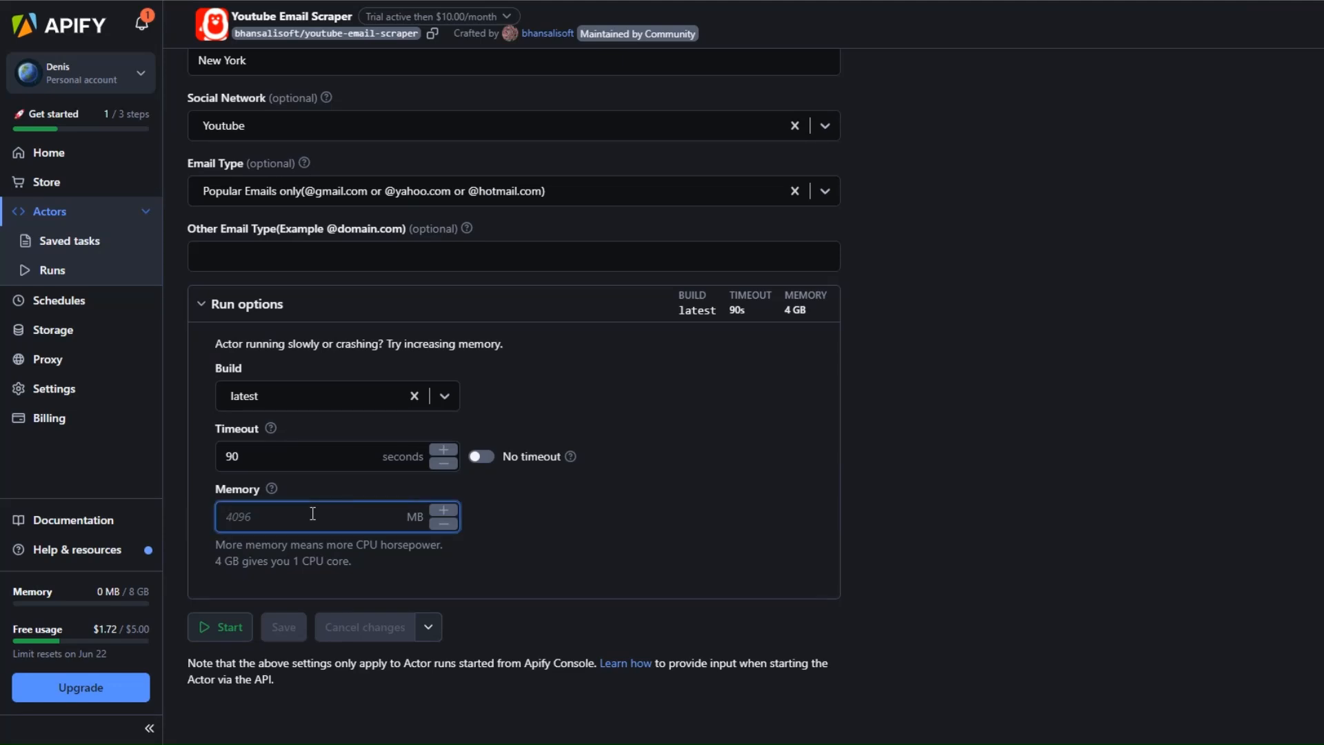
pyautogui.click(572, 526)
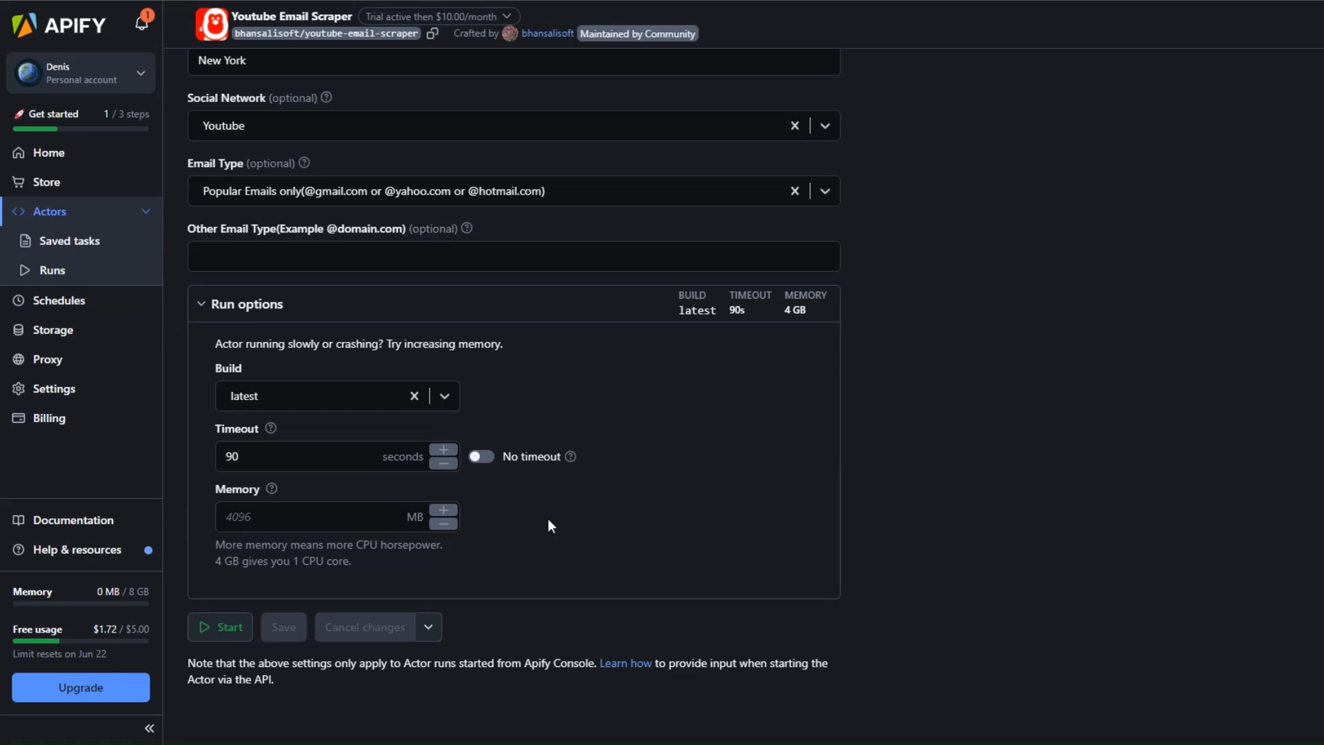
pyautogui.click(264, 464)
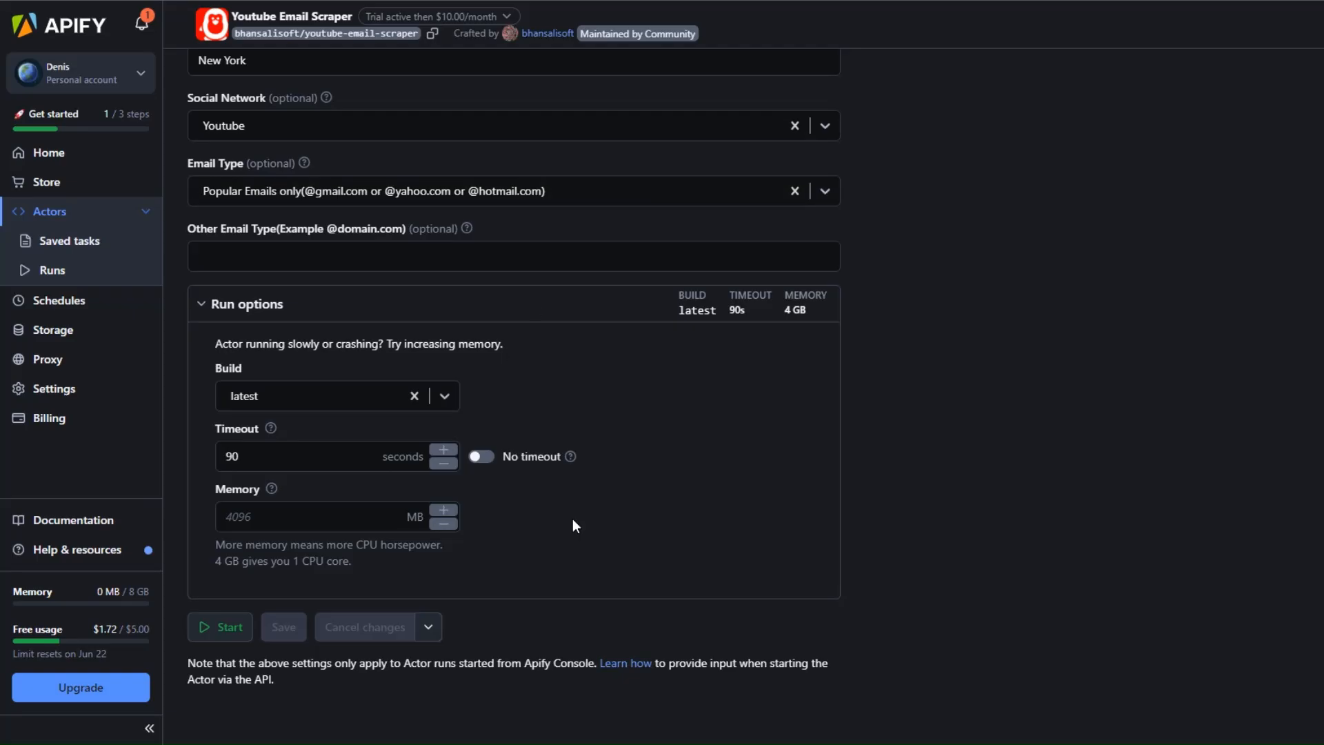
pyautogui.scroll(5, 572, 519)
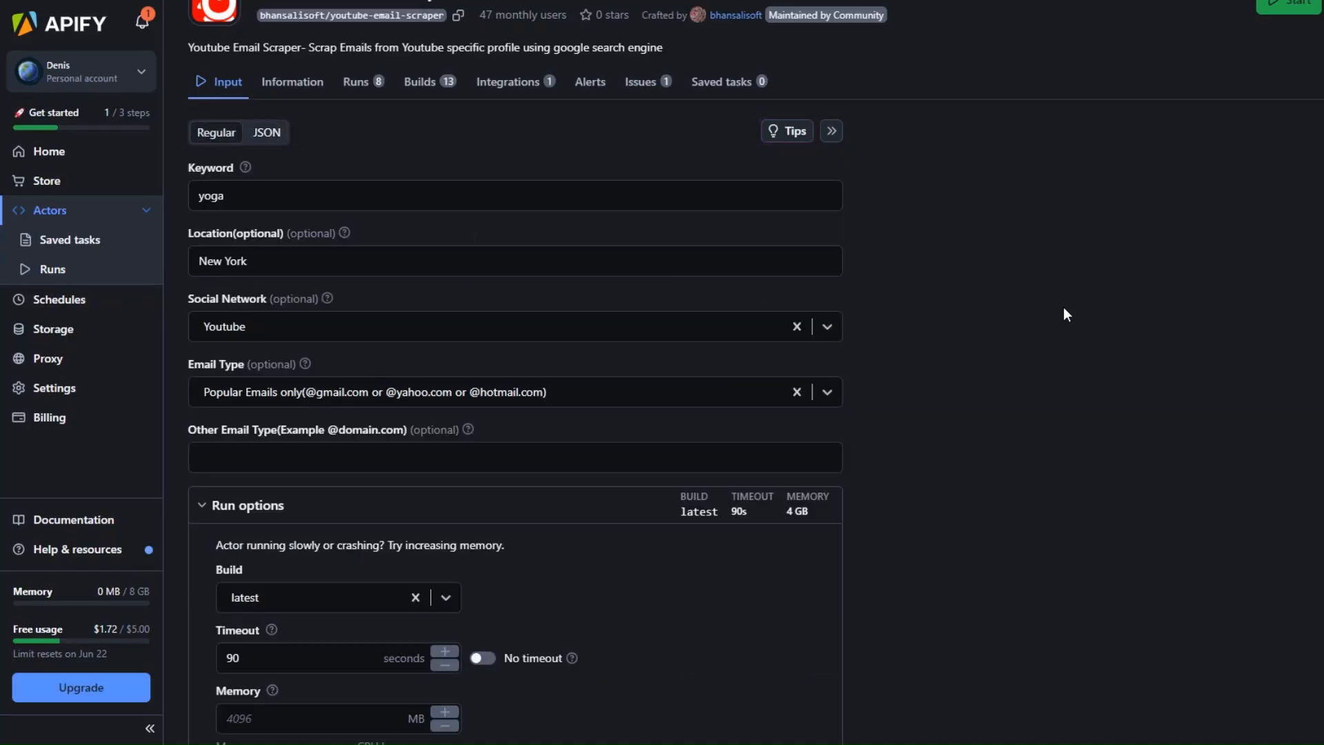
pyautogui.scroll(-2, 1063, 308)
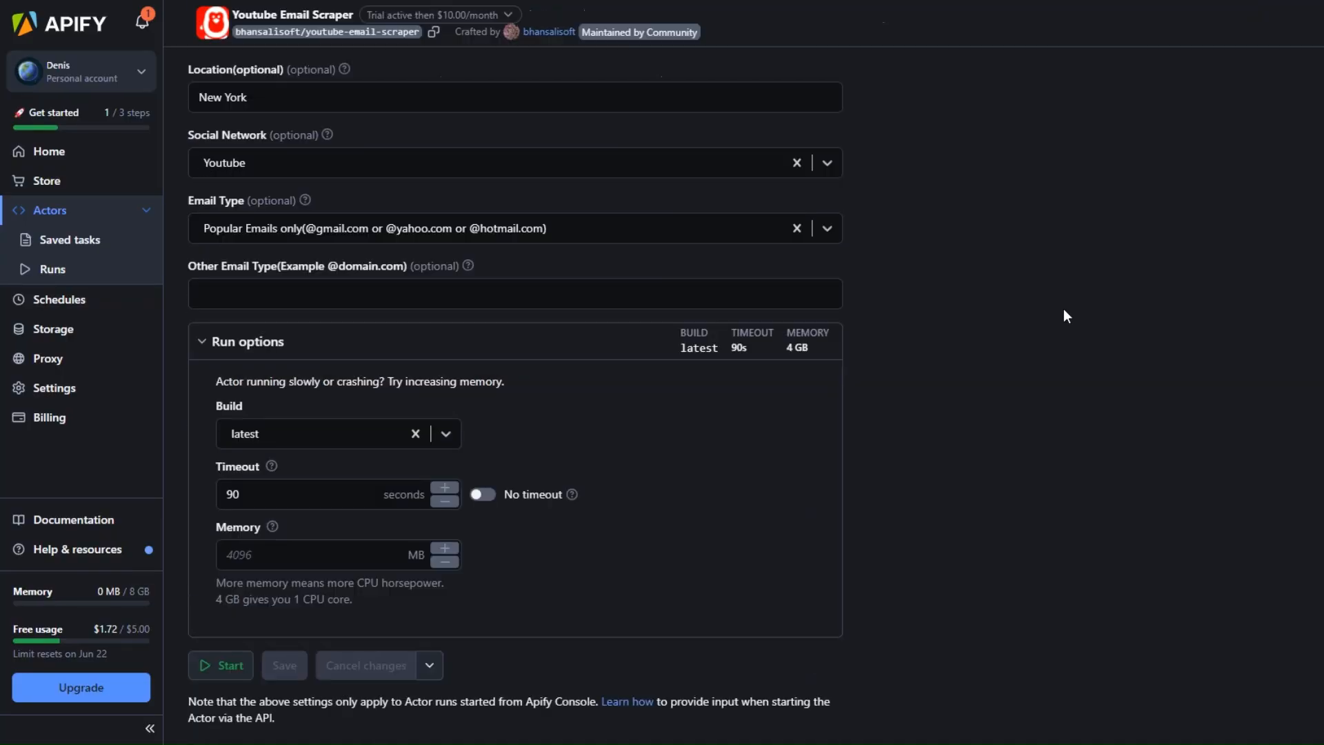
pyautogui.scroll(1, 1063, 316)
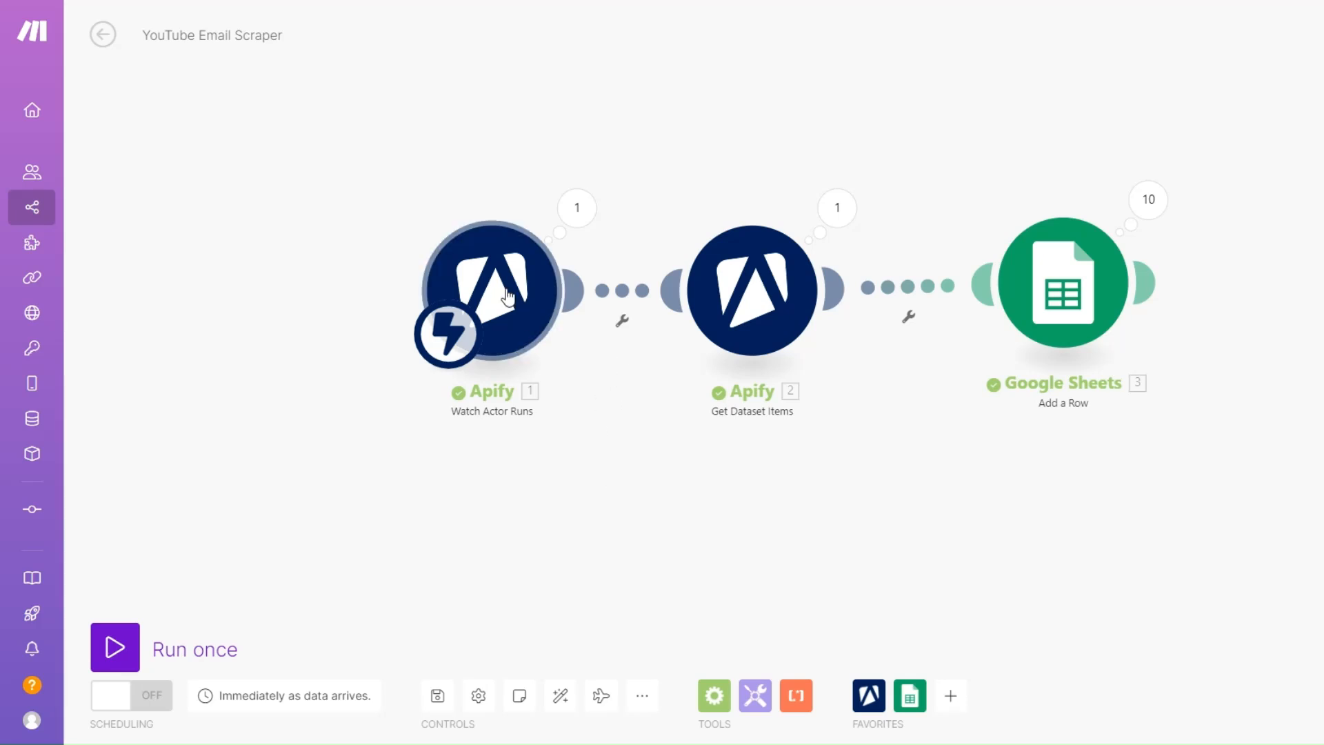
# In the Make scenario, replace the Watch Actor Runs trigger with an Apify Run an Actor module and auto-align the modules
pyautogui.click(868, 695)
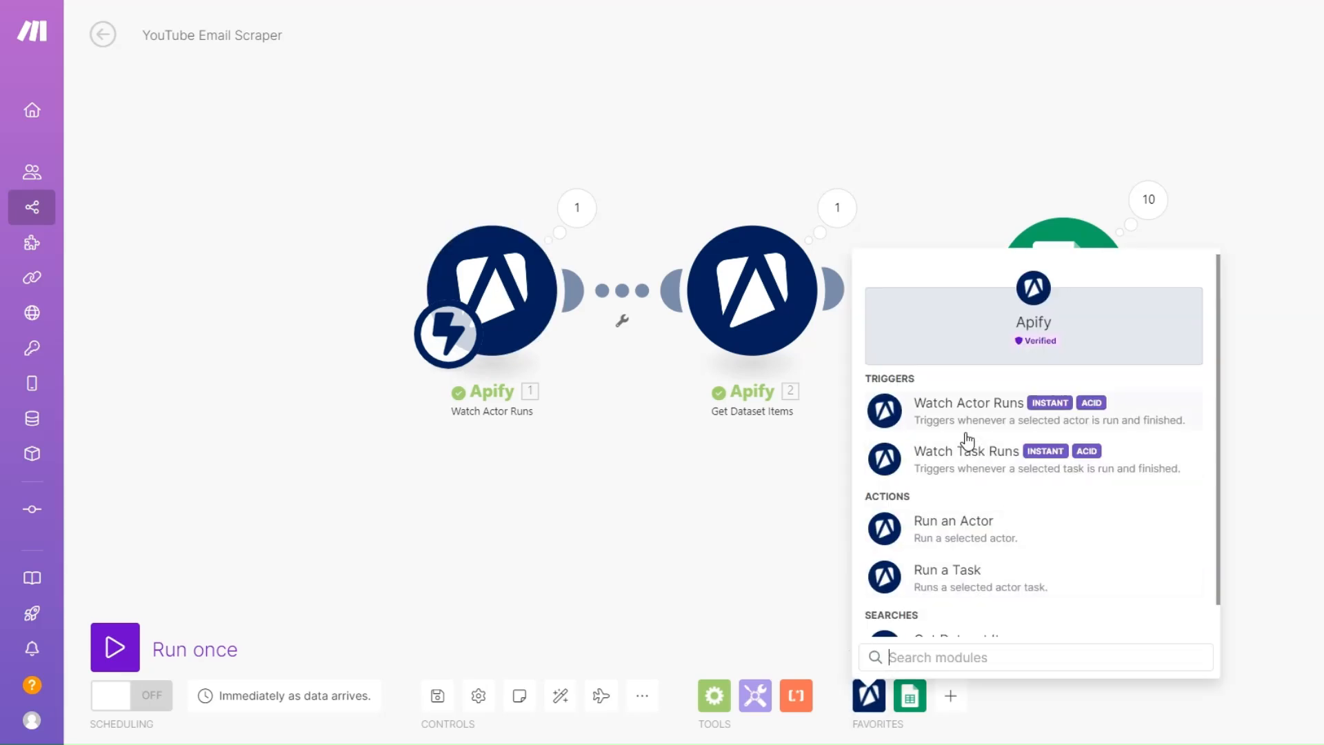
pyautogui.click(968, 534)
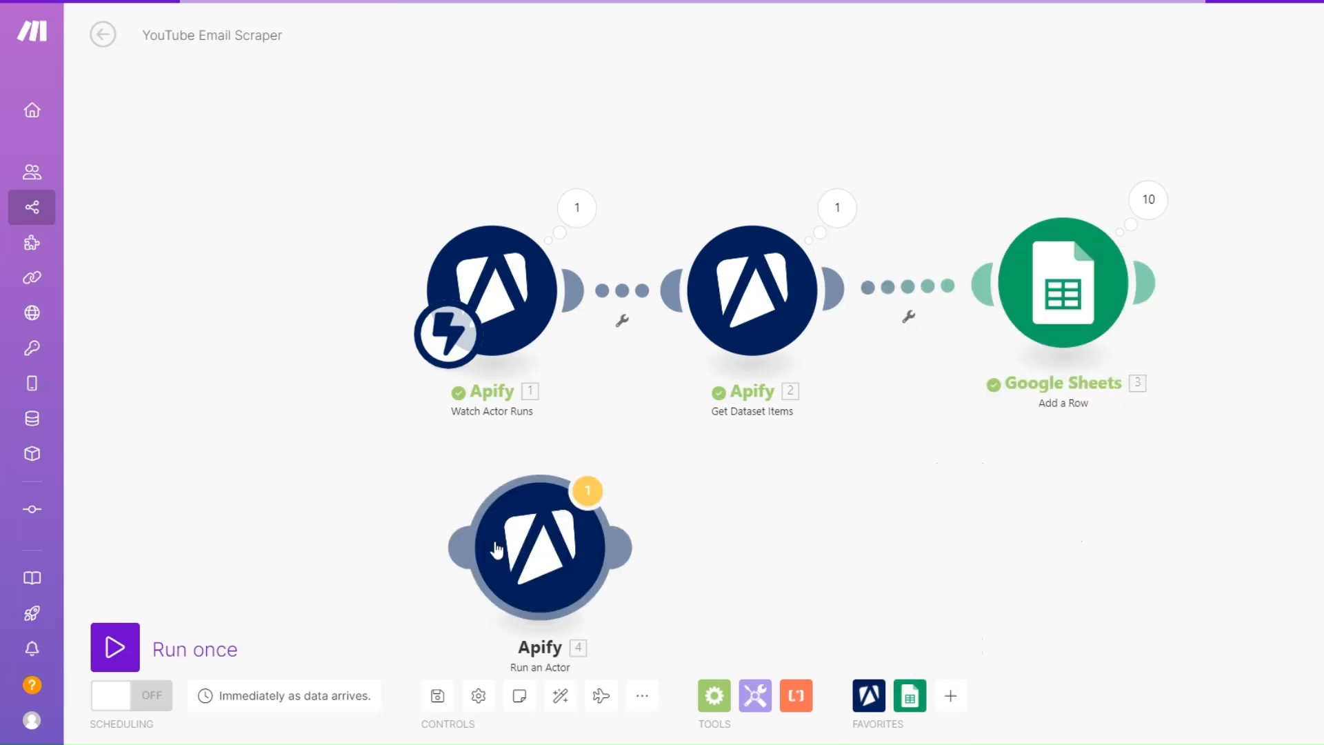
pyautogui.click(290, 294)
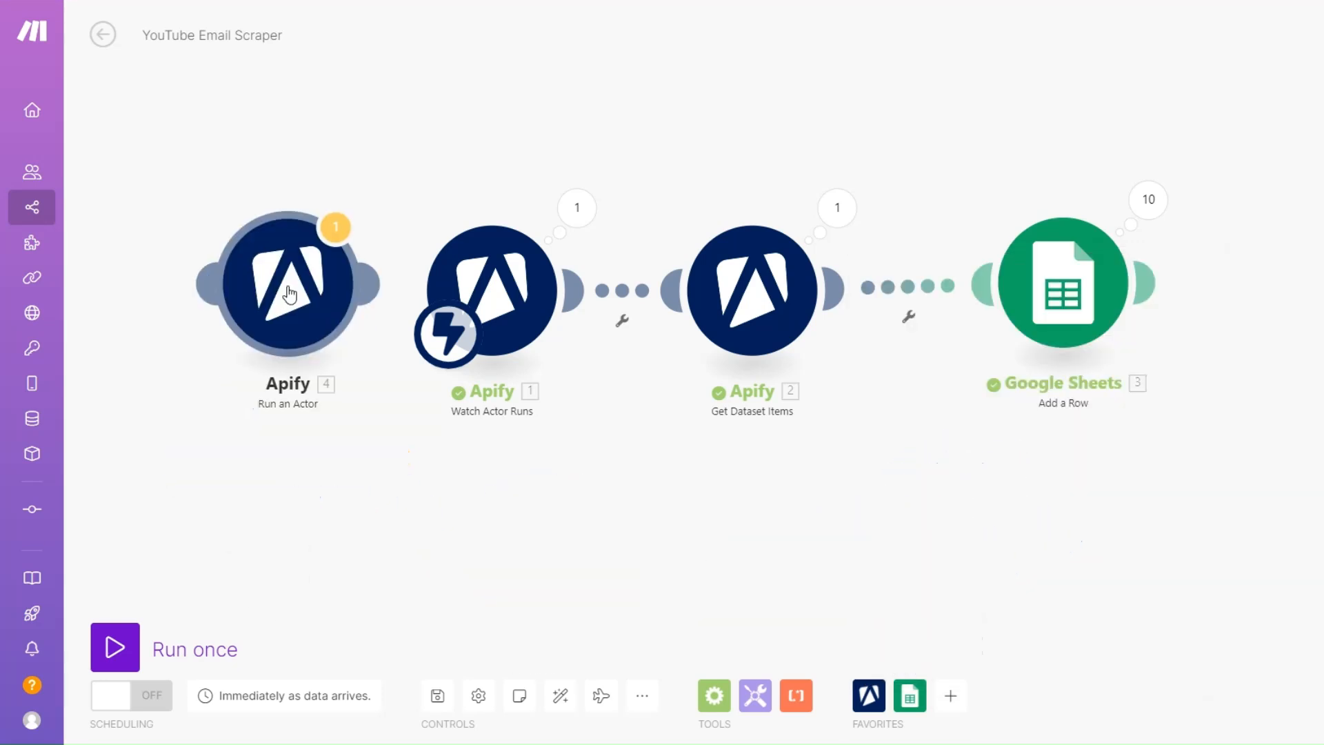
pyautogui.rightClick(506, 307)
pyautogui.click(571, 504)
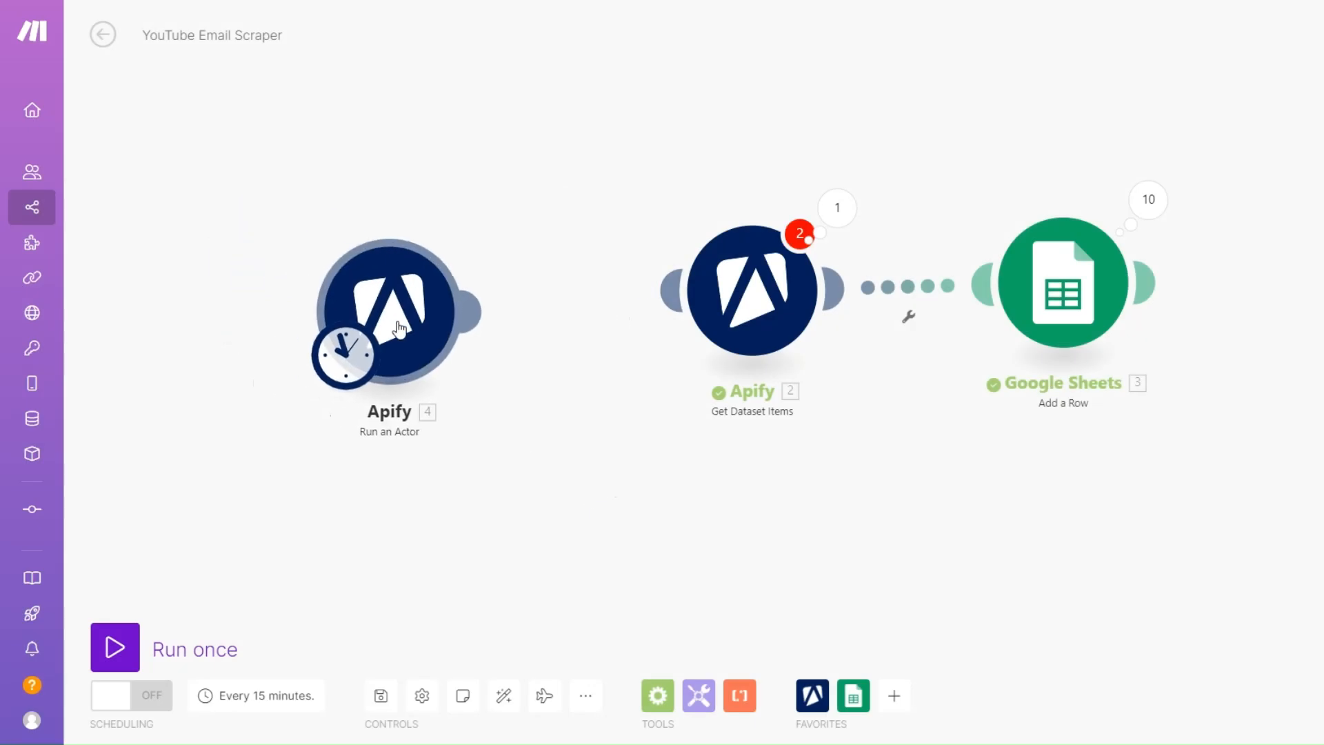
pyautogui.click(504, 695)
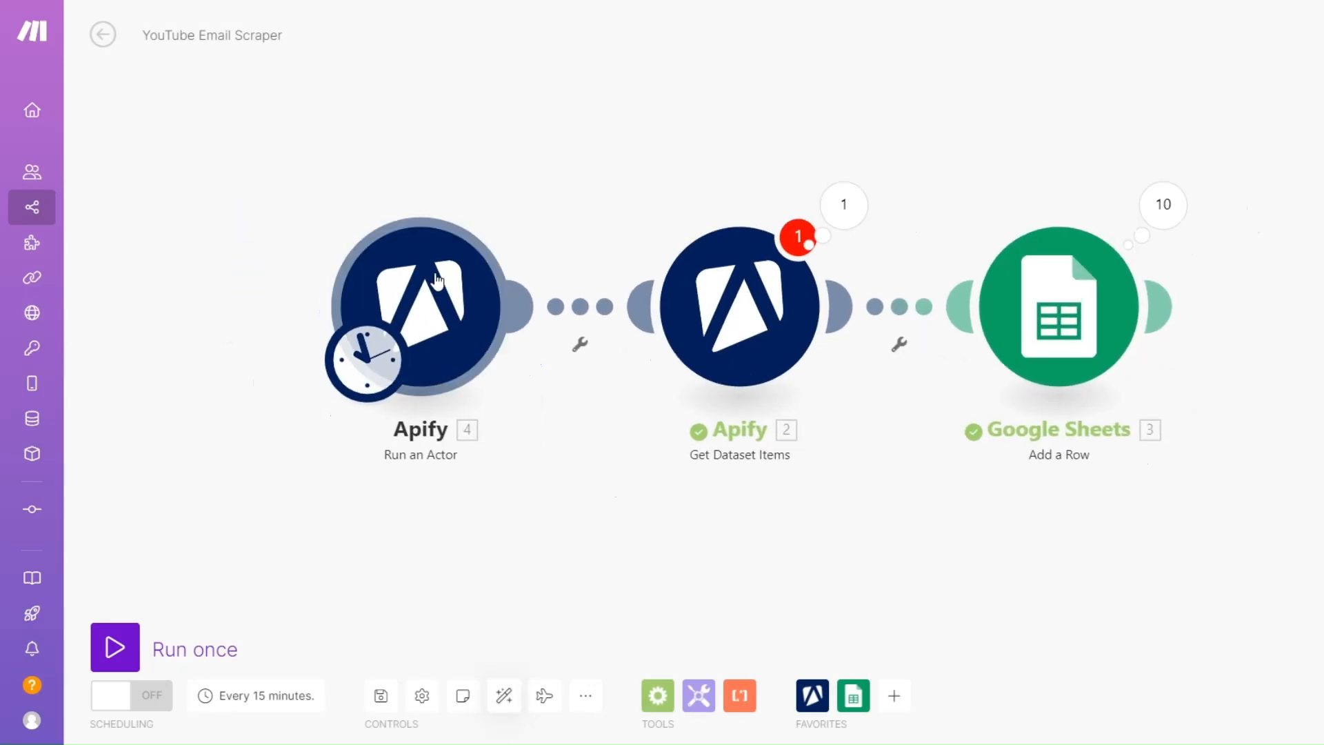
# Set the actor of the Run an Actor module to bhansalisoft/youtube-email-scraper
pyautogui.click(438, 283)
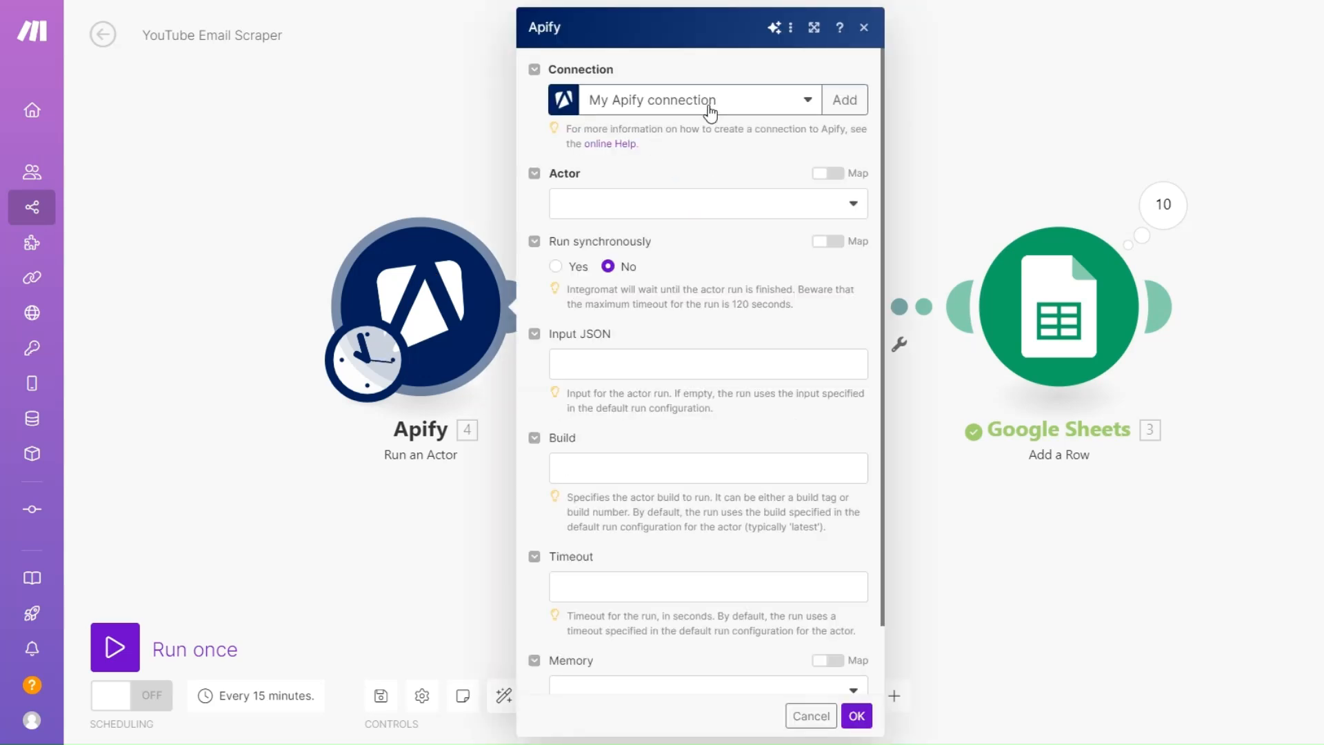
pyautogui.click(630, 213)
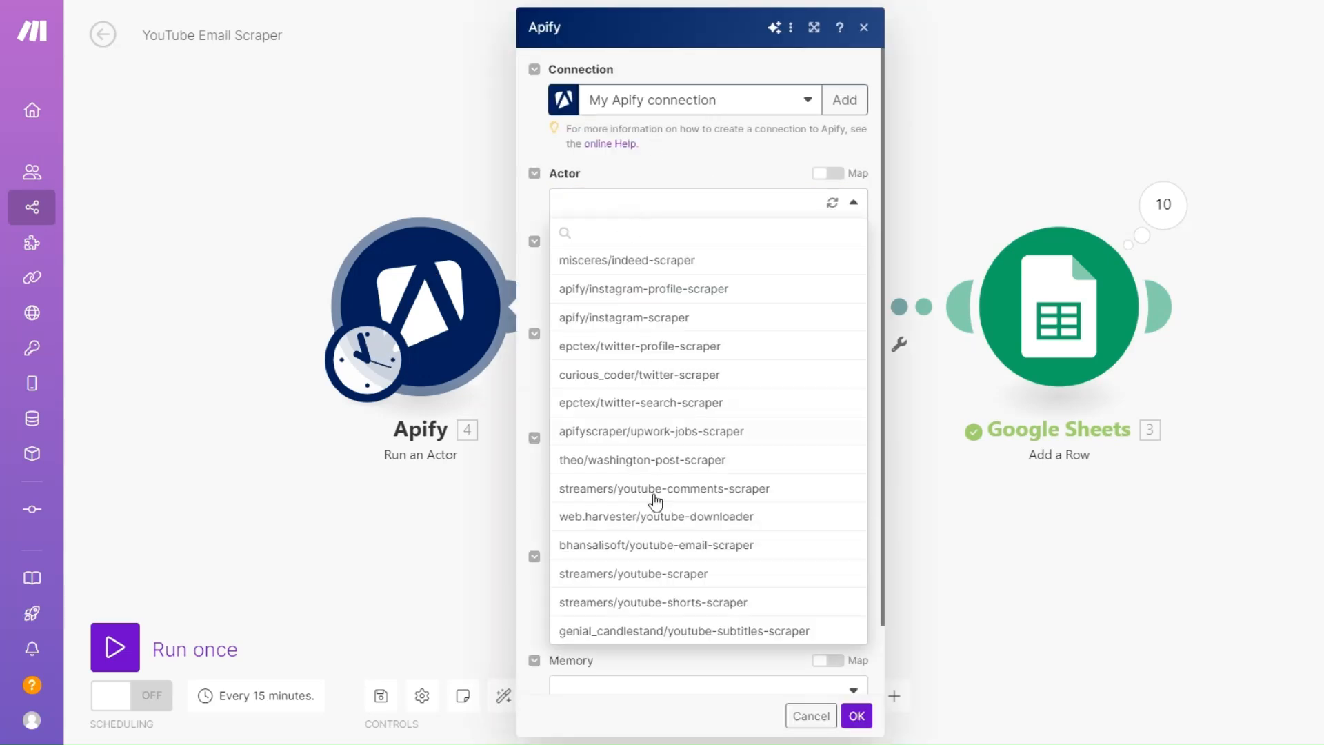
pyautogui.click(656, 544)
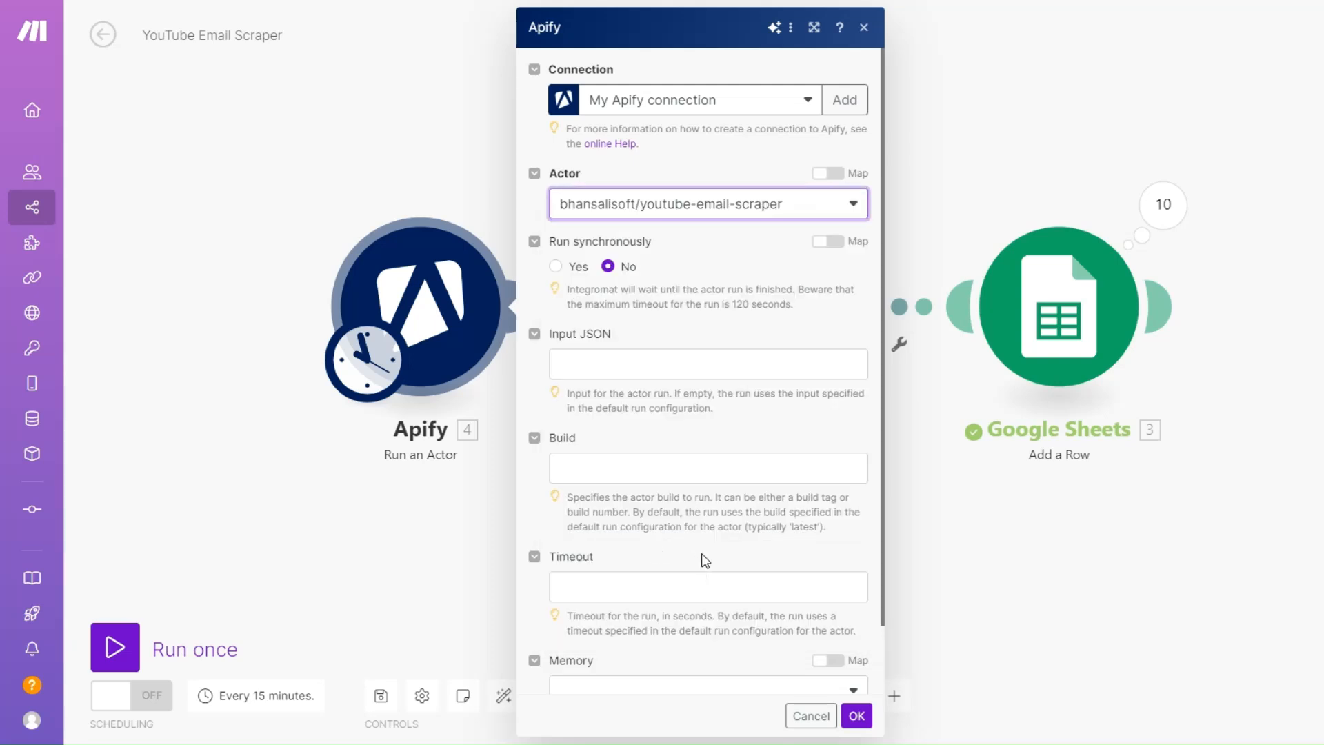
# Copy the Youtube Email Scraper's input as JSON from Apify into the Input JSON of the Run an Actor module
pyautogui.click(667, 372)
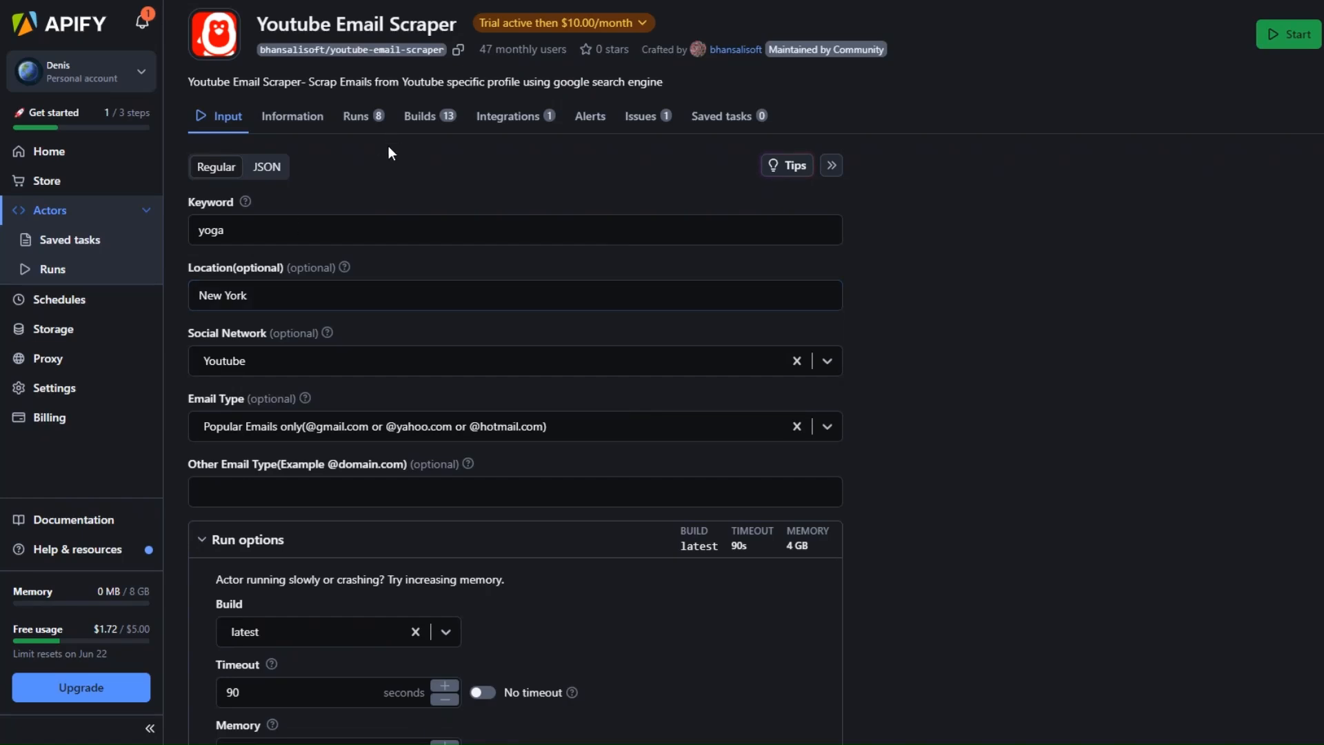
pyautogui.click(262, 168)
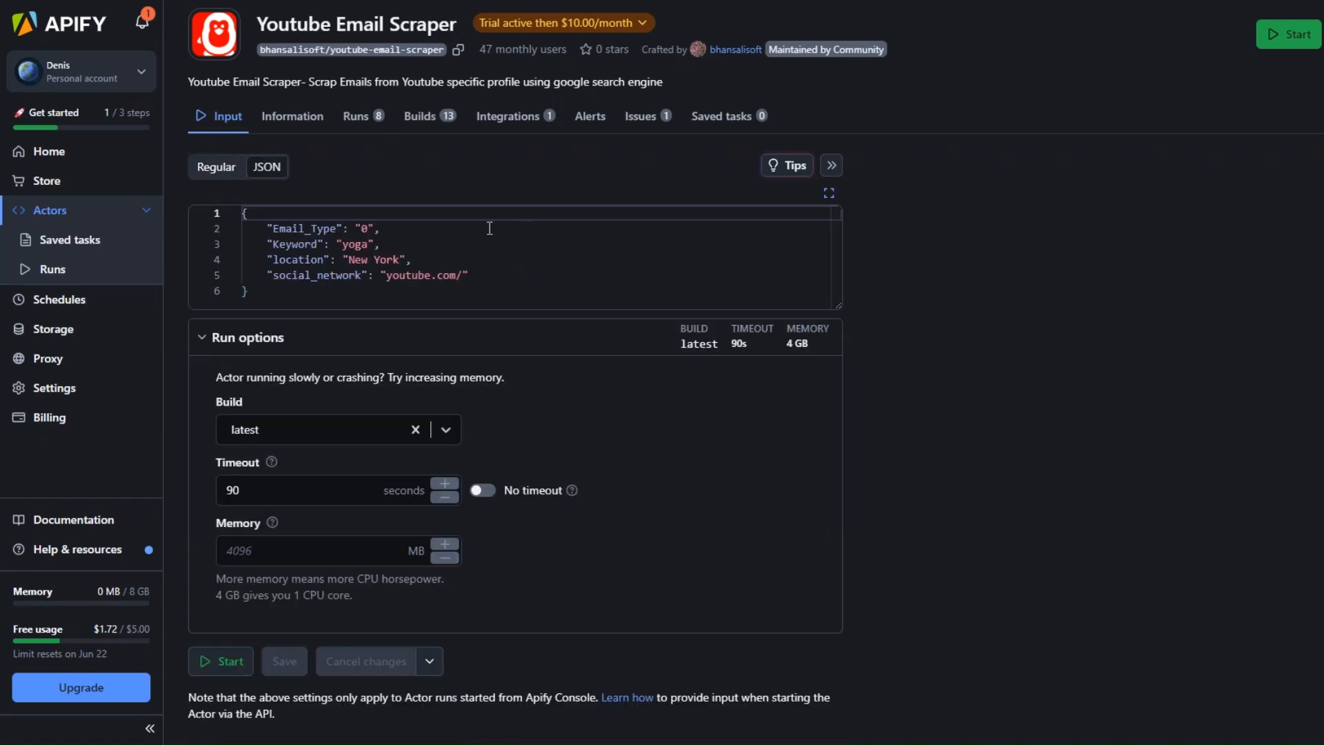
pyautogui.moveTo(245, 214); pyautogui.dragTo(262, 290)
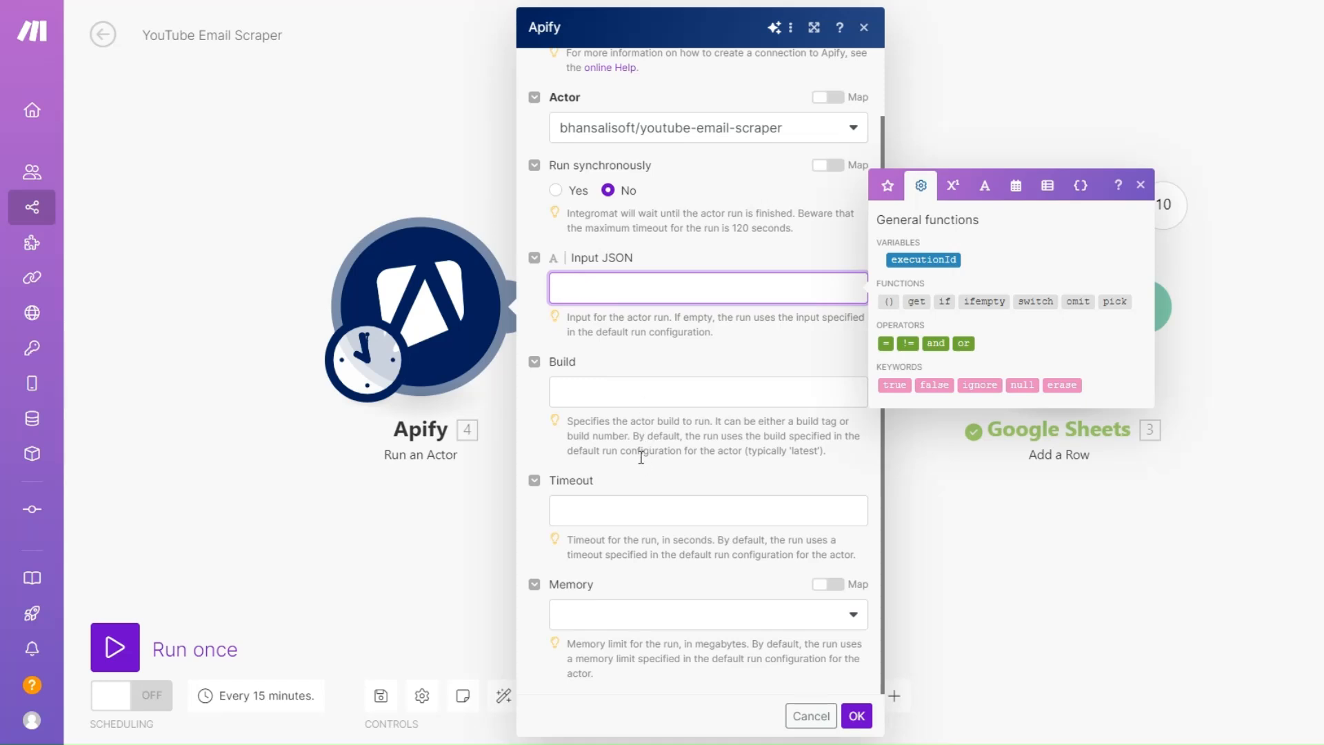
pyautogui.write('{    "Email_Type": "0",    "Keyword": "yoga",    "location": "New York",    "social_network": "youtube.com/"}')
# Beautify the copied input JSON in JSON Formatter and copy the formatted result
pyautogui.moveTo(631, 330); pyautogui.dragTo(552, 278)
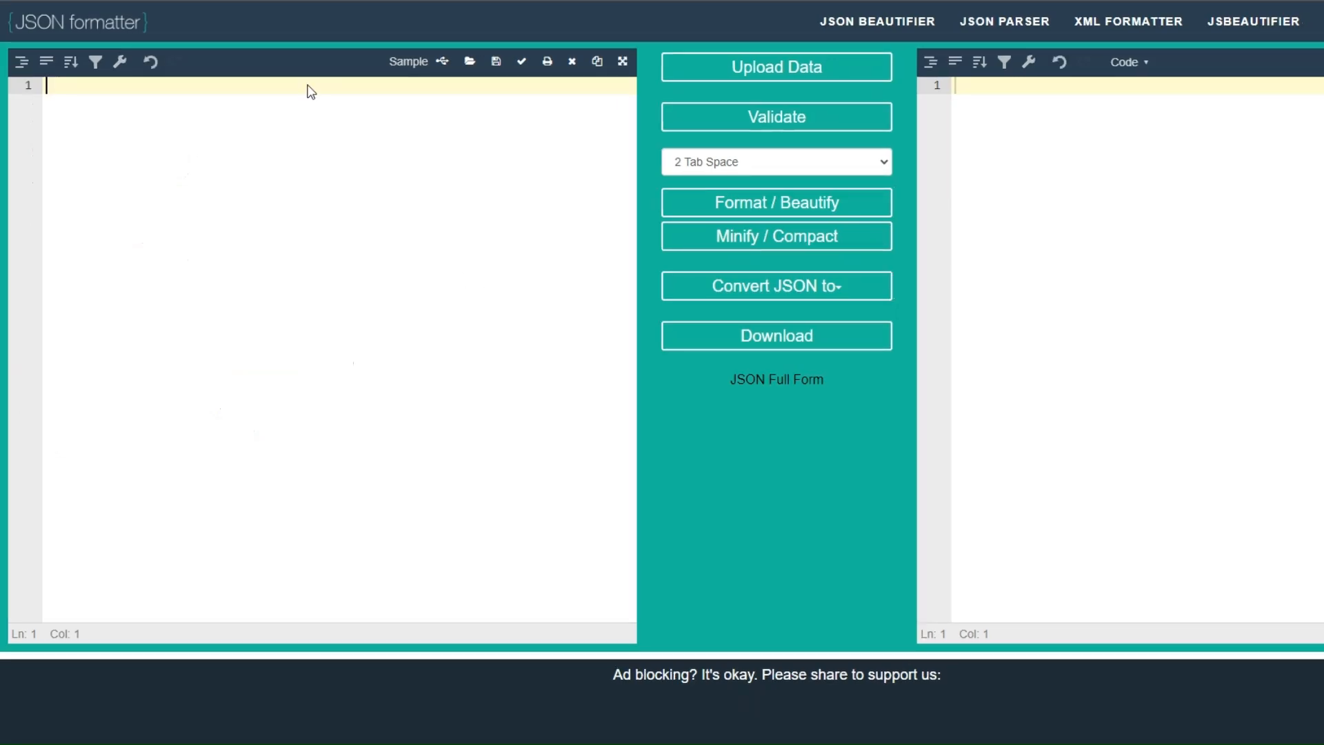
pyautogui.write('{     "Email_Type": "0",     "Keyword": "yoga",     "location": "New York",     "social_network": "youtube.com/" }')
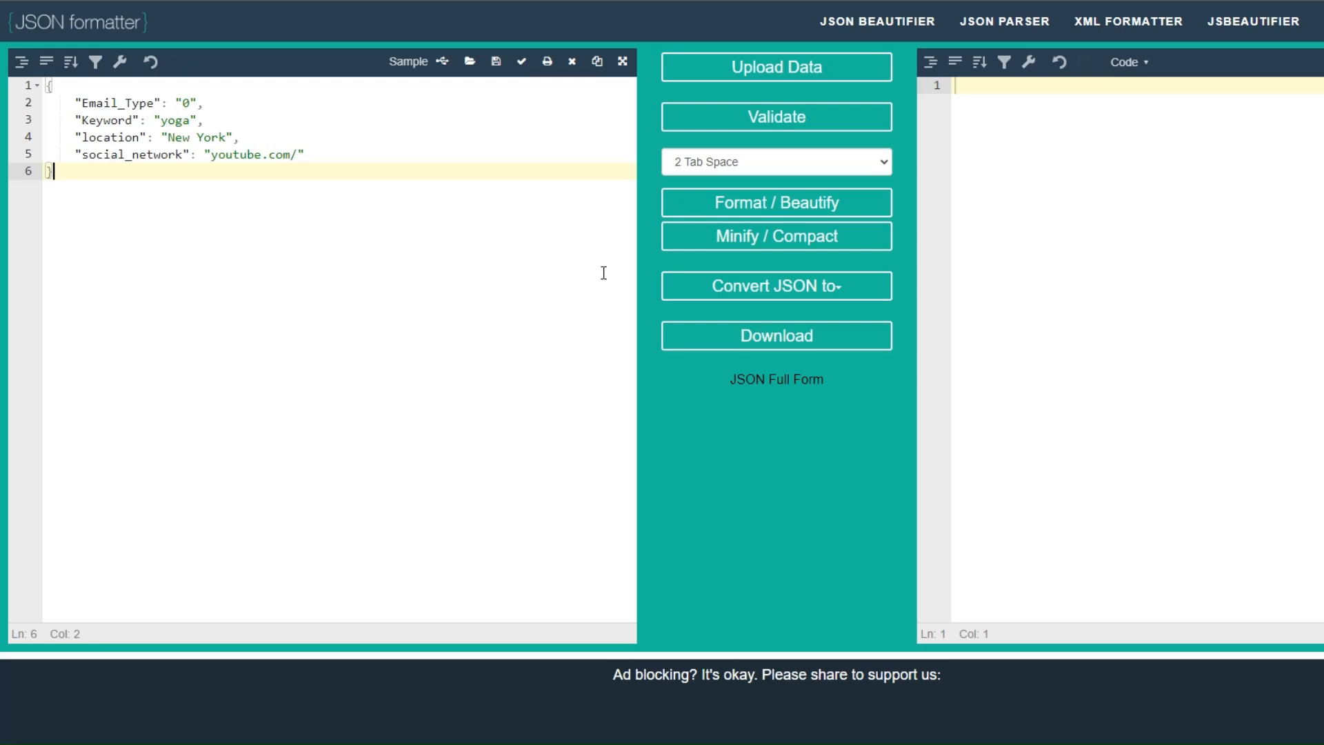
pyautogui.click(810, 202)
pyautogui.click(956, 172)
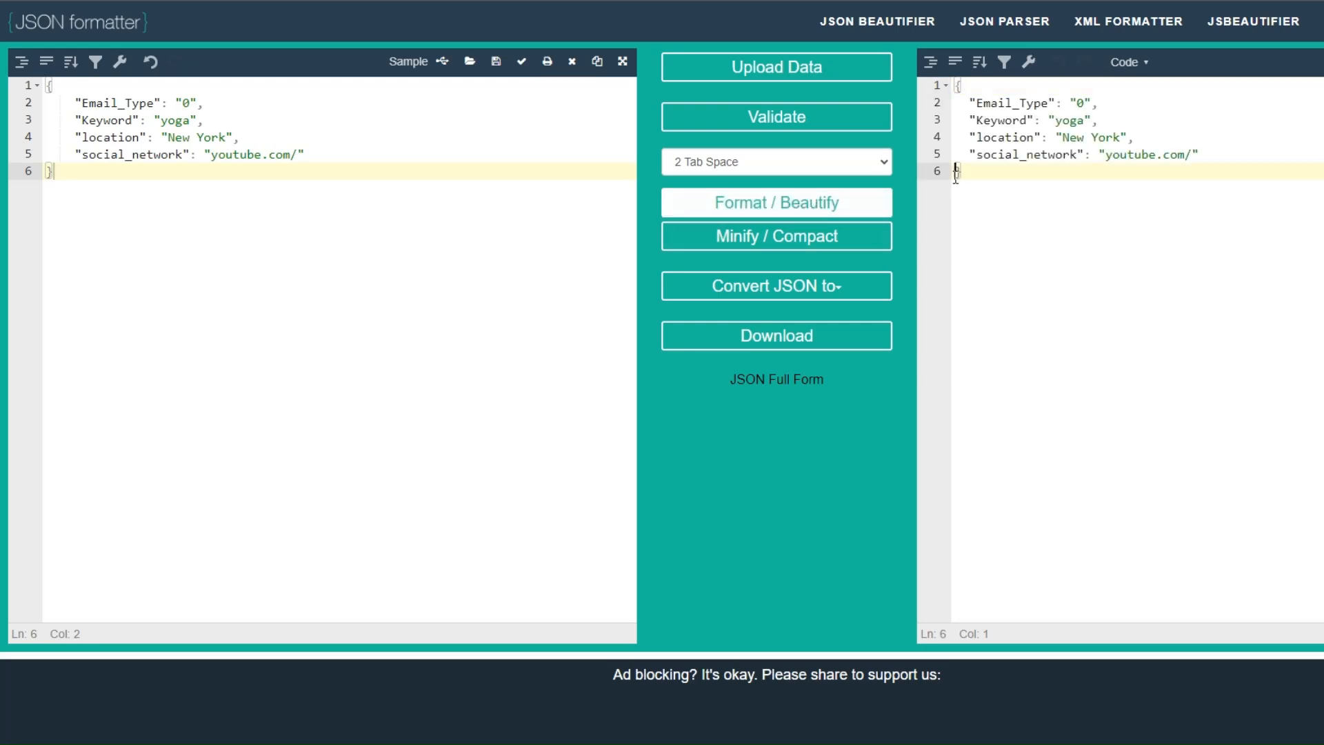
pyautogui.moveTo(956, 173); pyautogui.dragTo(958, 91)
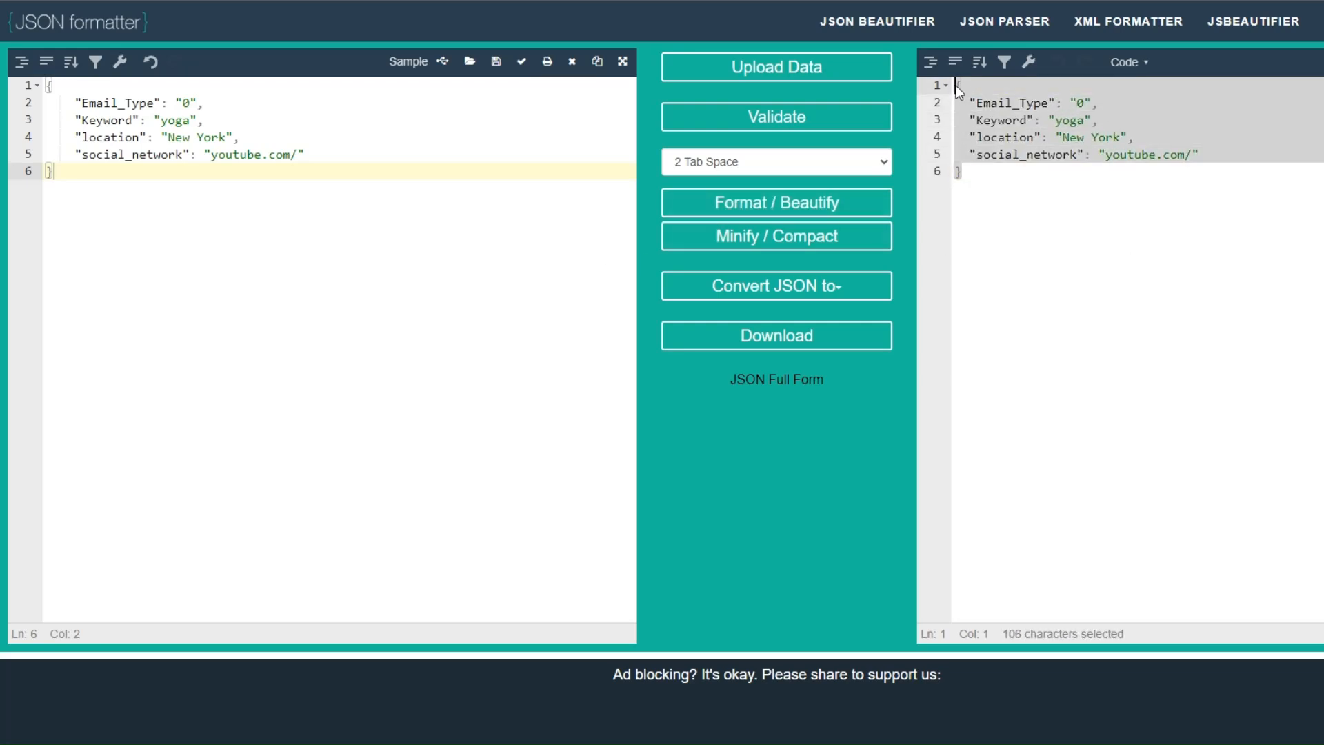
pyautogui.hotkey('ctrl', 'Tab')
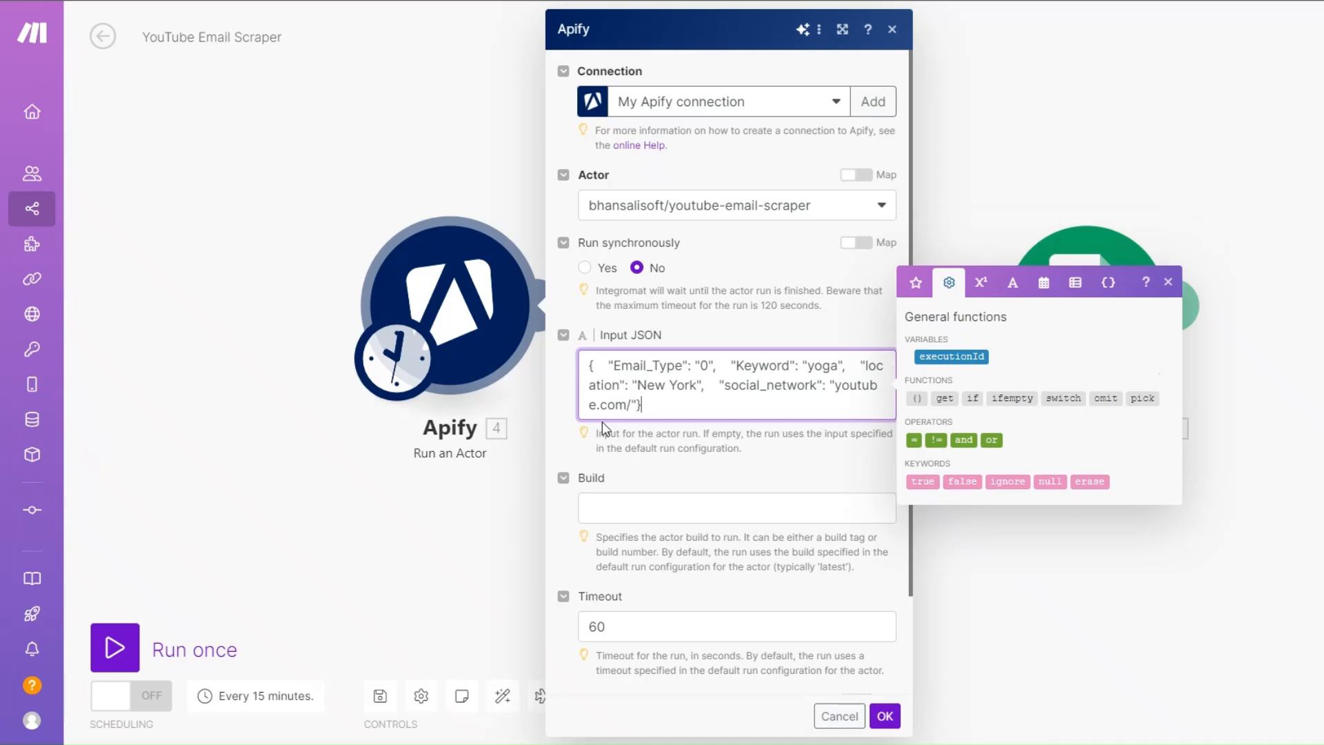
# Replace the module's Input JSON with the formatted JSON and confirm the Run an Actor settings with a 60-second timeout
pyautogui.moveTo(673, 408); pyautogui.dragTo(571, 359)
pyautogui.write('{   "Email_Type": "0",   "Keyword": "yoga",   "location": "New York",   "social_network": "youtube.com/" }')
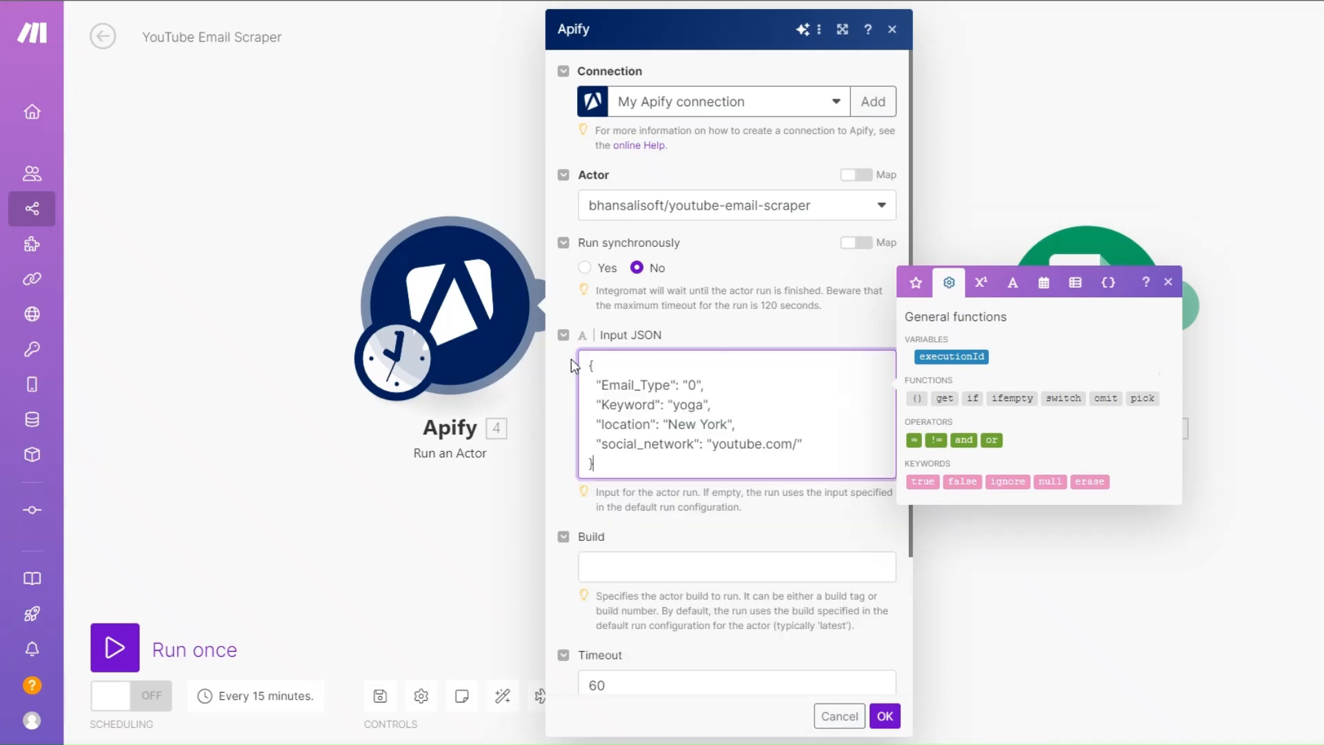
pyautogui.scroll(-3, 624, 517)
pyautogui.click(639, 511)
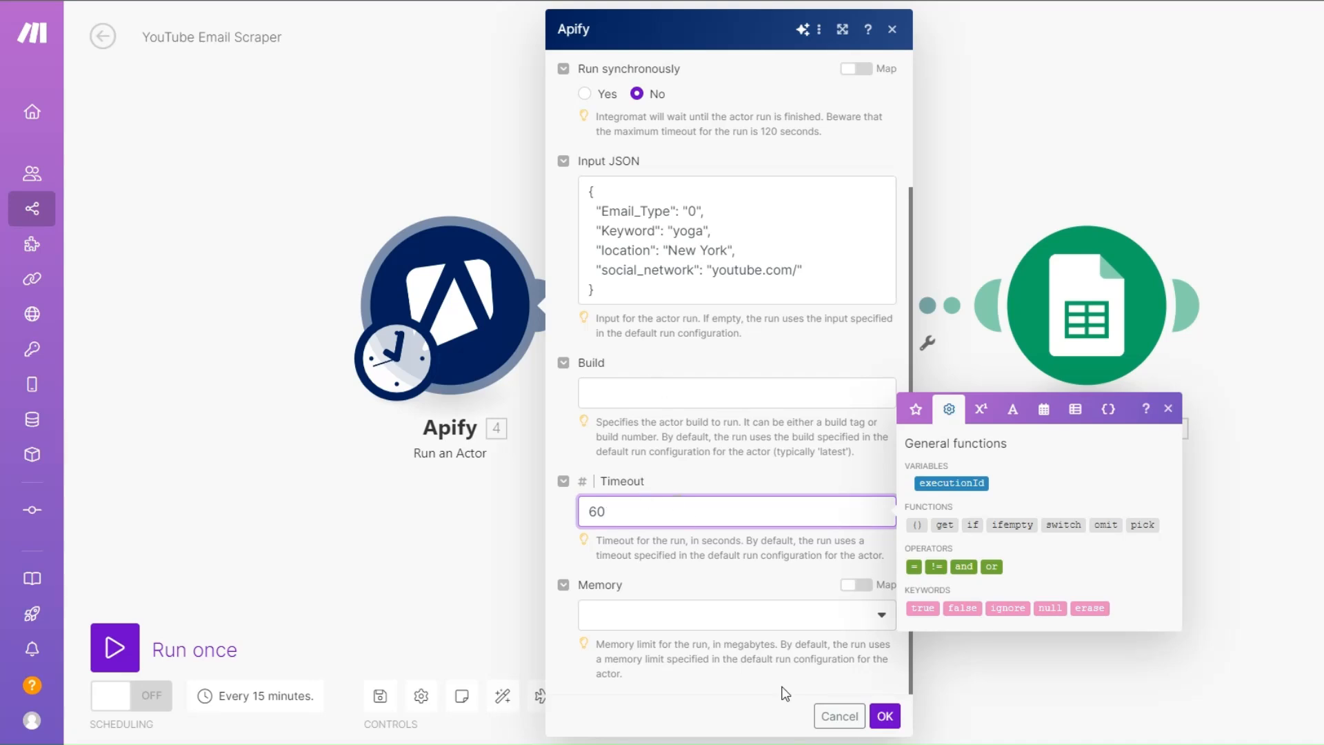
pyautogui.click(784, 711)
pyautogui.click(887, 719)
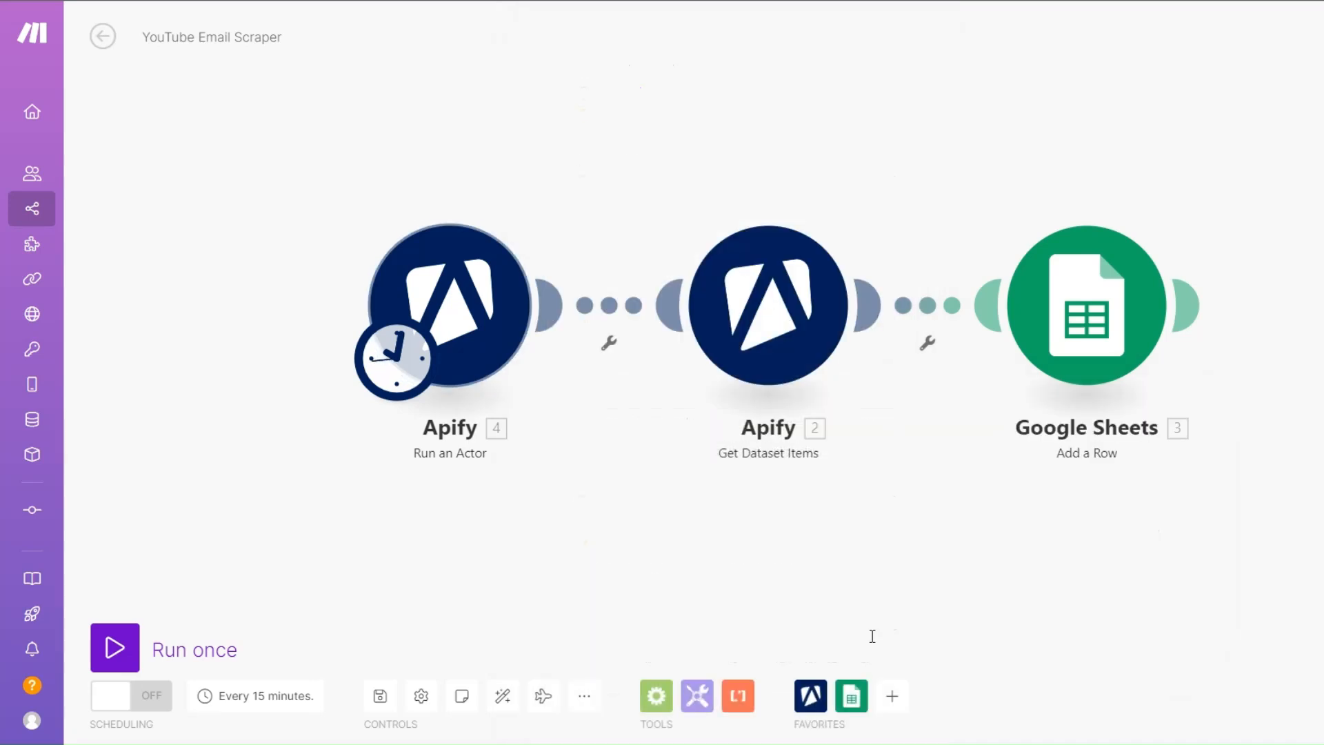
# In the Run an Actor module's Input JSON, change the keyword to fitness and the location to Tampa, and save
pyautogui.click(474, 330)
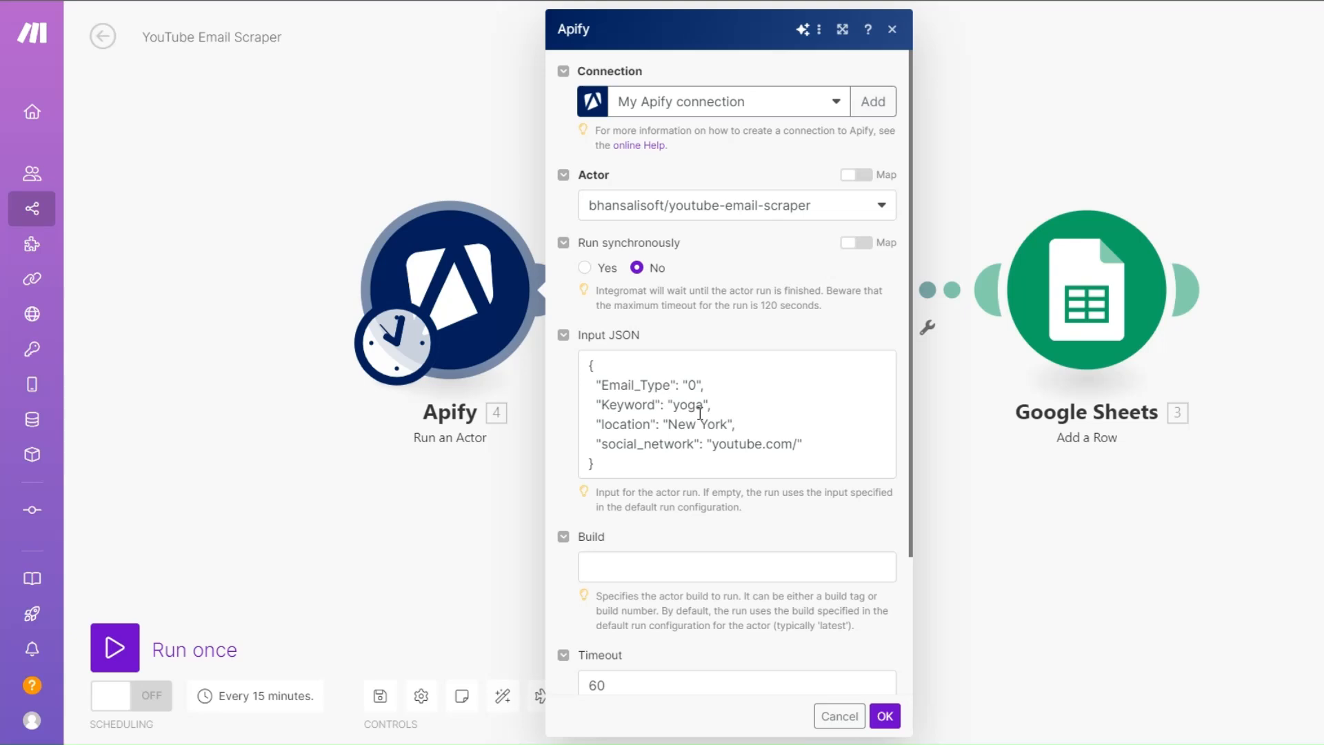
pyautogui.moveTo(703, 407); pyautogui.dragTo(670, 426)
pyautogui.write('fitness')
pyautogui.write('Tampa')
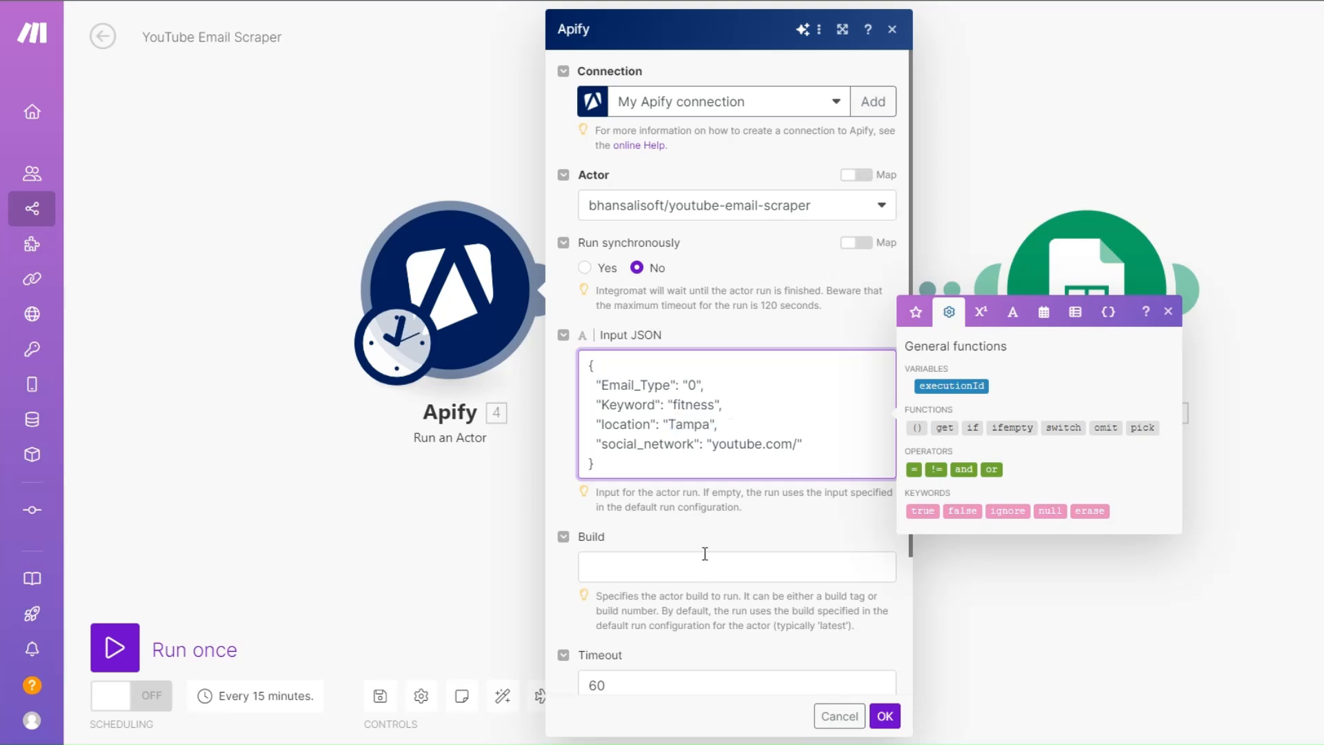
pyautogui.scroll(-3, 703, 552)
pyautogui.click(886, 716)
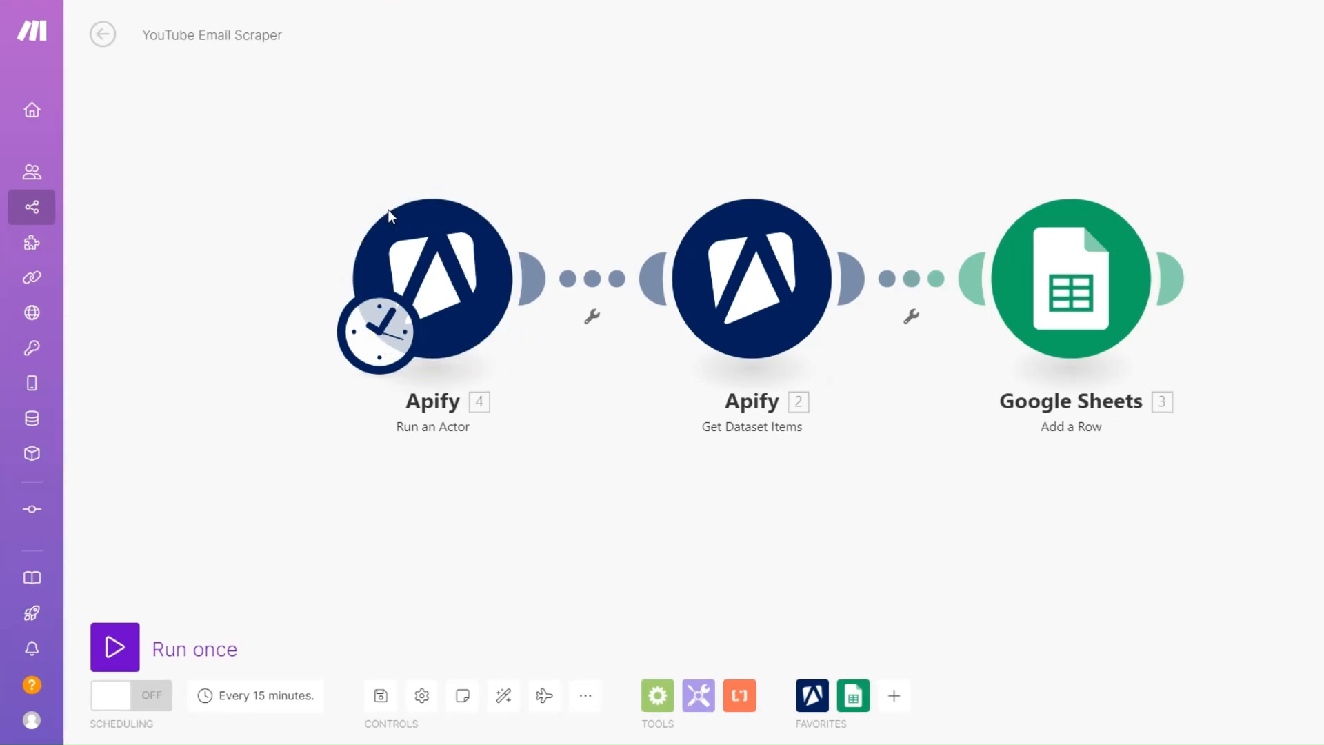
# Run only the Run an Actor module, check the run status in its output, and copy the defaultDatasetId value
pyautogui.rightClick(441, 272)
pyautogui.click(524, 307)
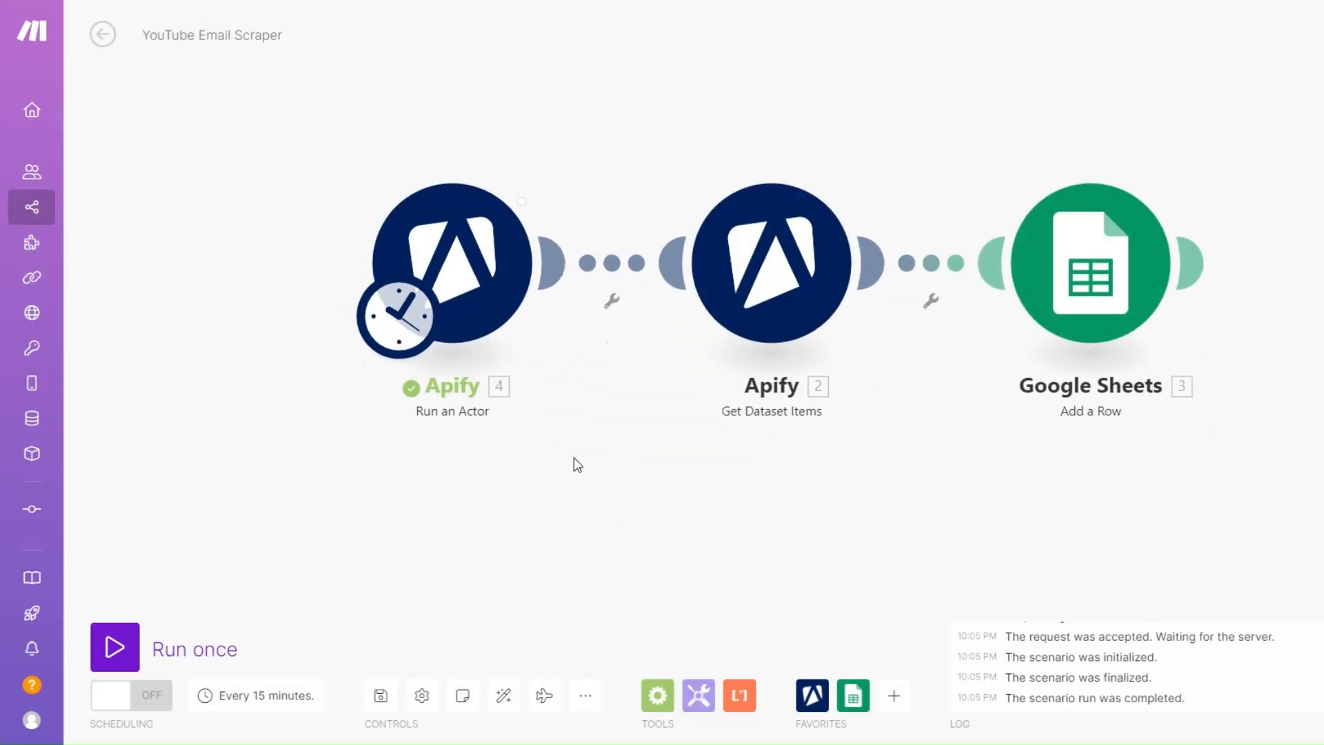
pyautogui.click(546, 169)
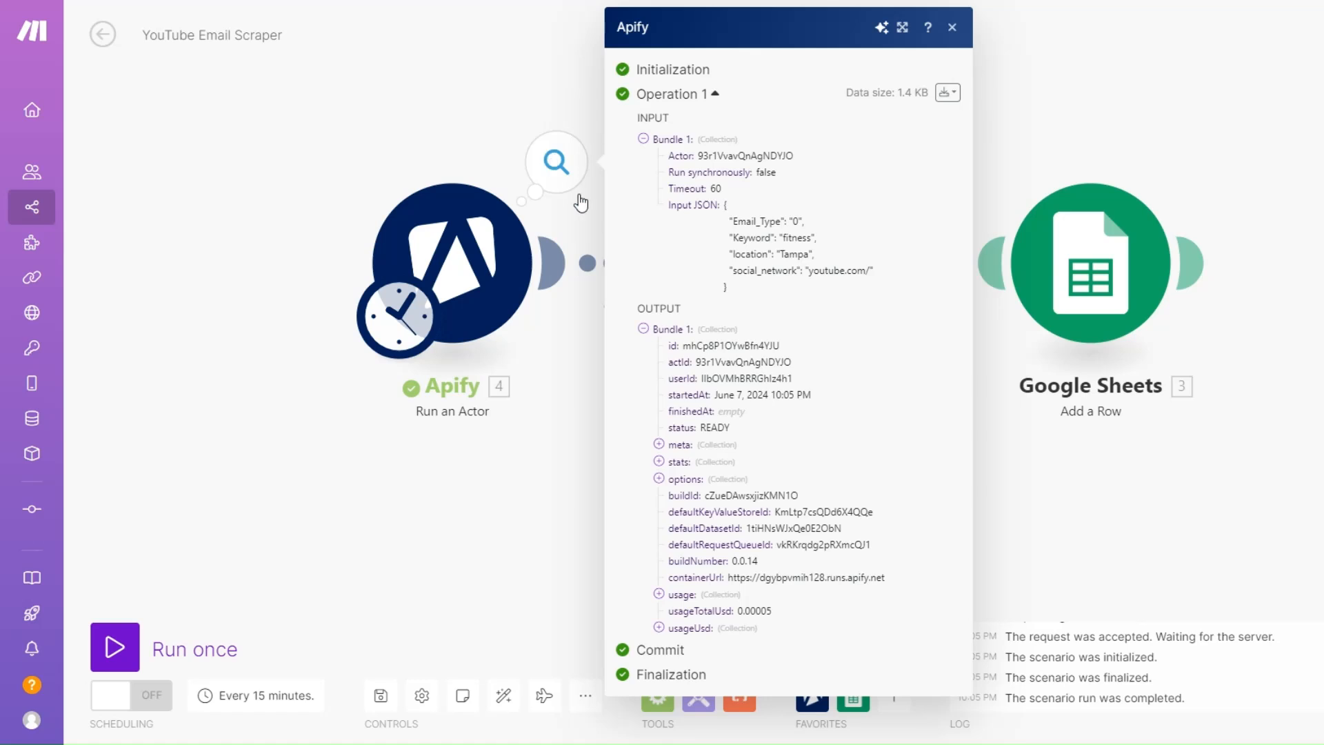
pyautogui.doubleClick(715, 428)
pyautogui.moveTo(746, 528); pyautogui.dragTo(817, 530)
pyautogui.hotkey('ctrl', 'c')
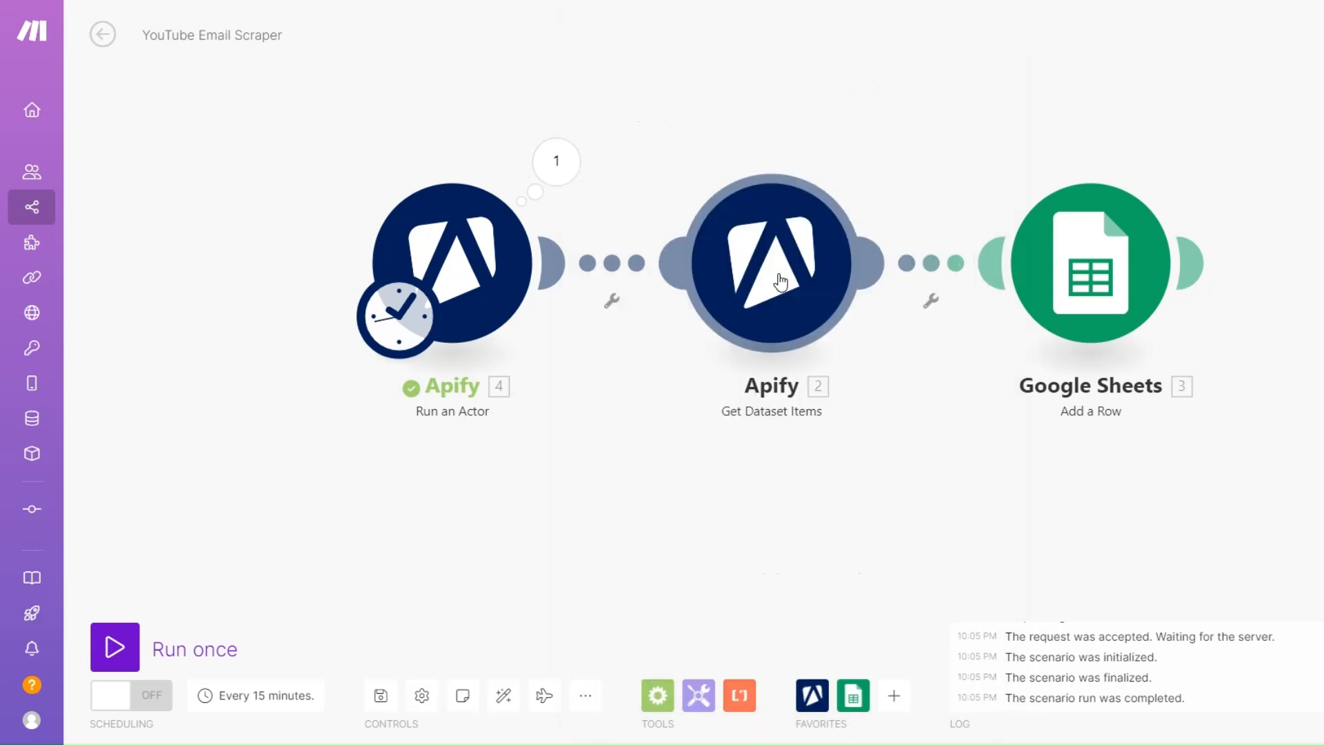
# Run only the Get Dataset Items module, supplying the copied ID as the defaultDatasetId
pyautogui.rightClick(780, 281)
pyautogui.click(931, 315)
pyautogui.click(975, 340)
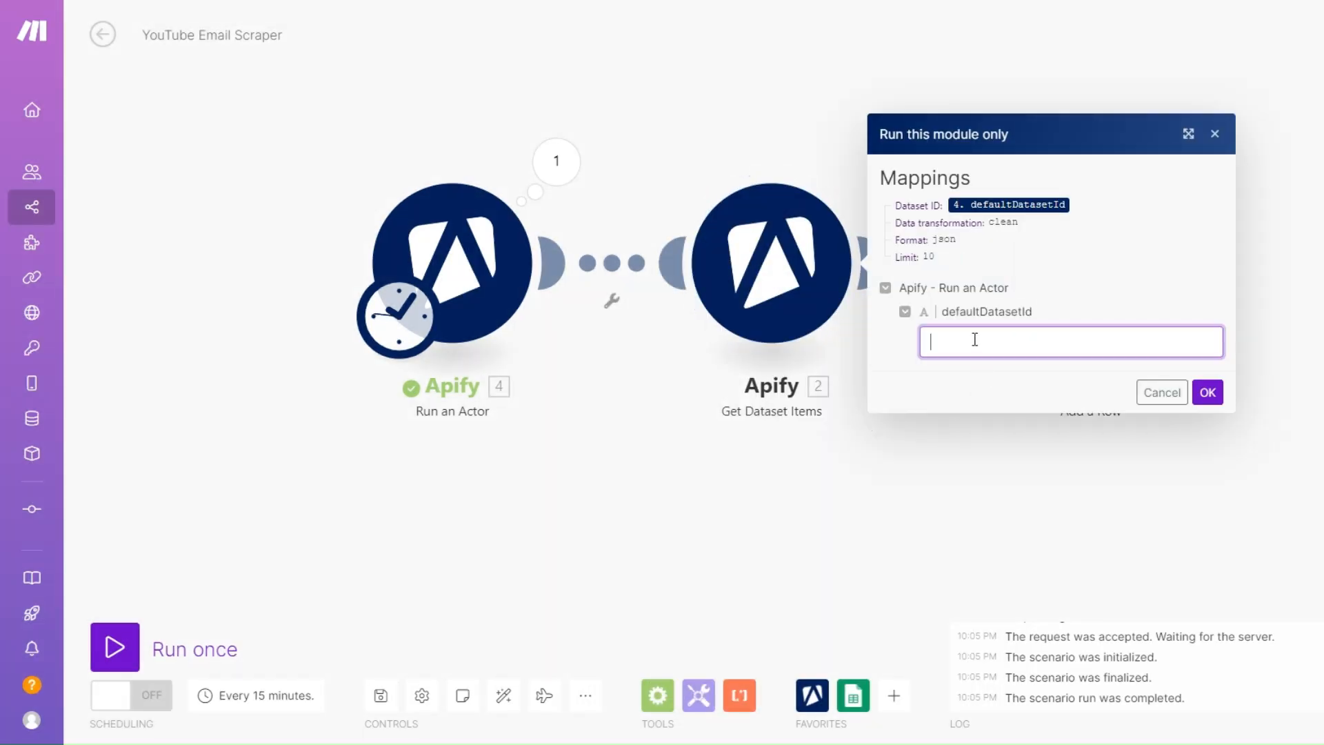
pyautogui.hotkey('ctrl', 'v')
pyautogui.click(1207, 392)
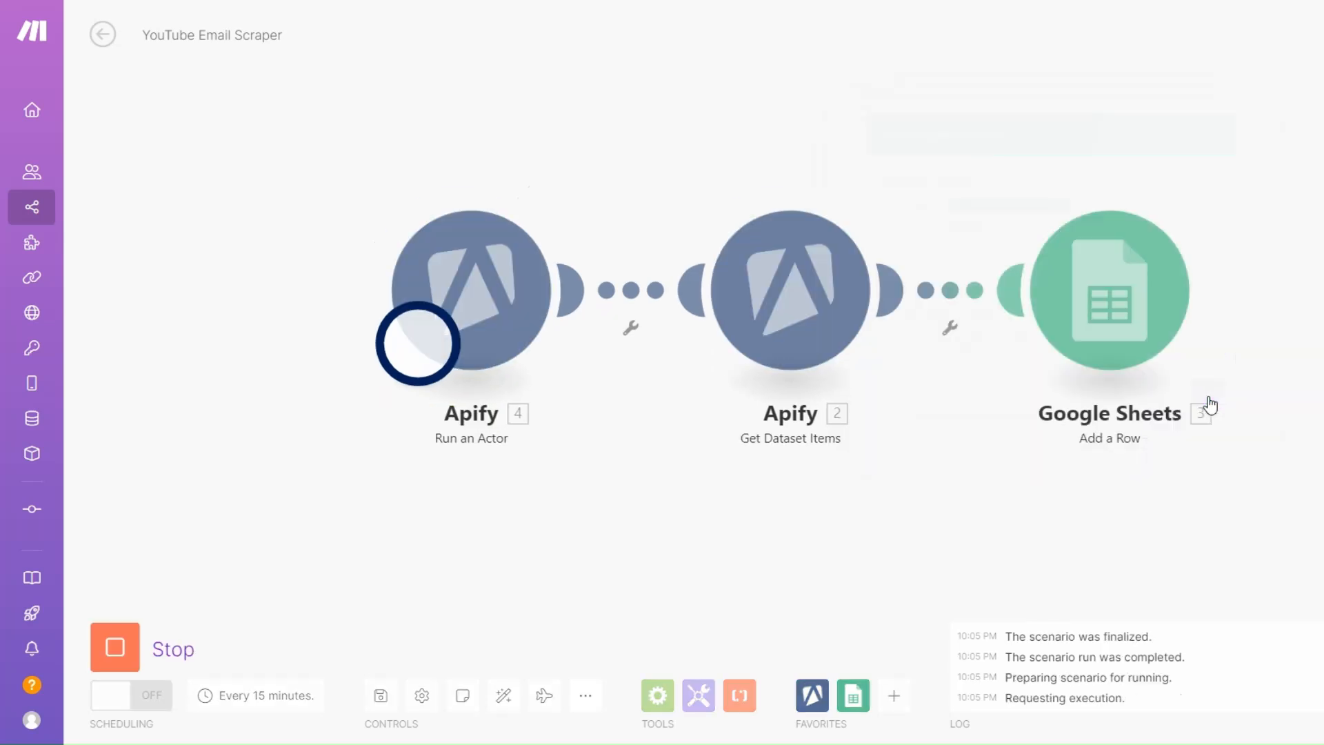
pyautogui.moveTo(710, 556); pyautogui.dragTo(594, 467)
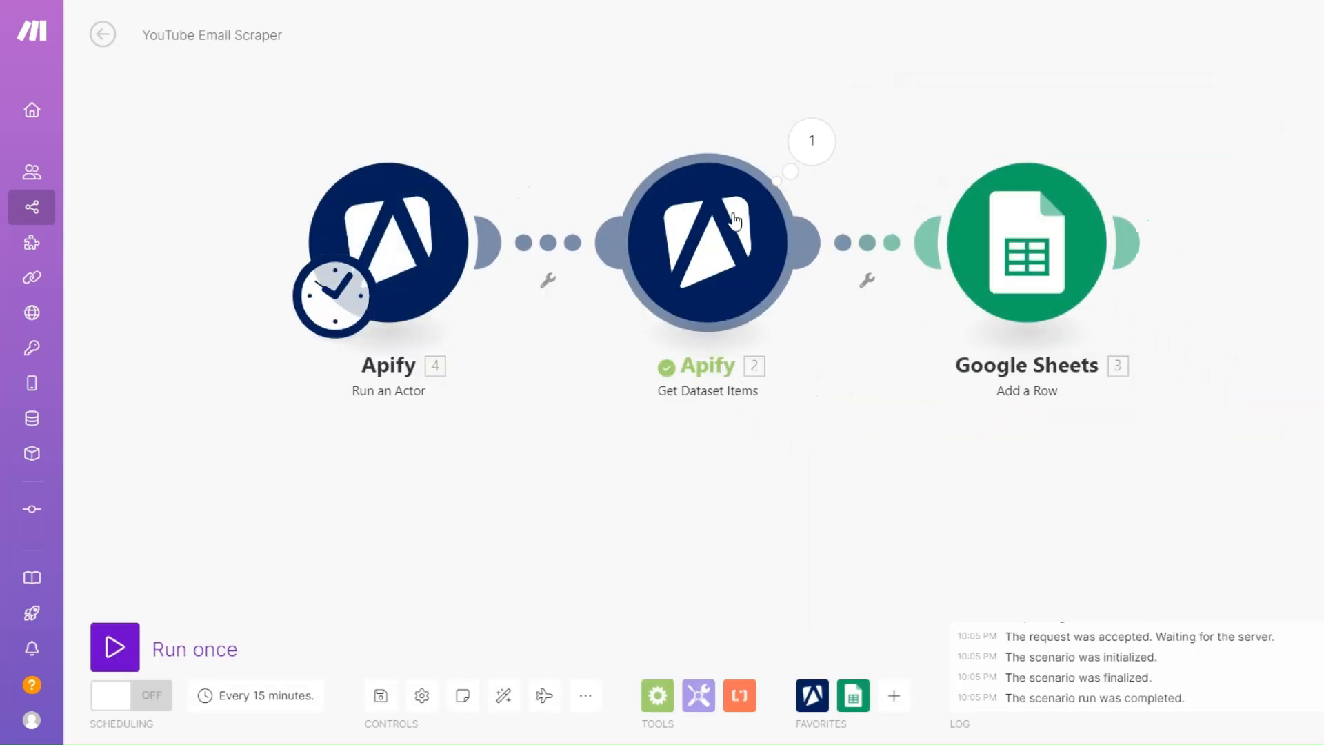
# Open the Get Dataset Items output and read through the first five output bundles
pyautogui.click(812, 141)
pyautogui.scroll(-10, 1023, 318)
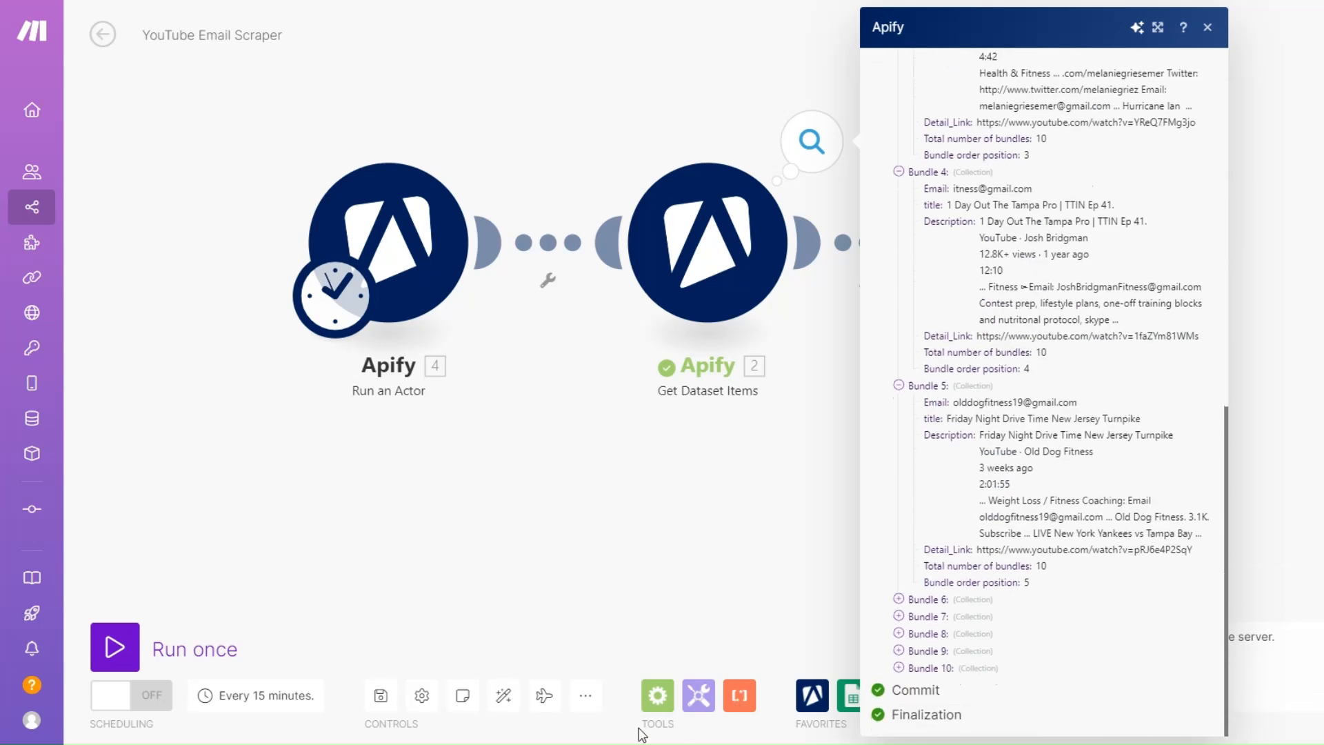
pyautogui.scroll(6, 964, 376)
pyautogui.scroll(-6, 965, 376)
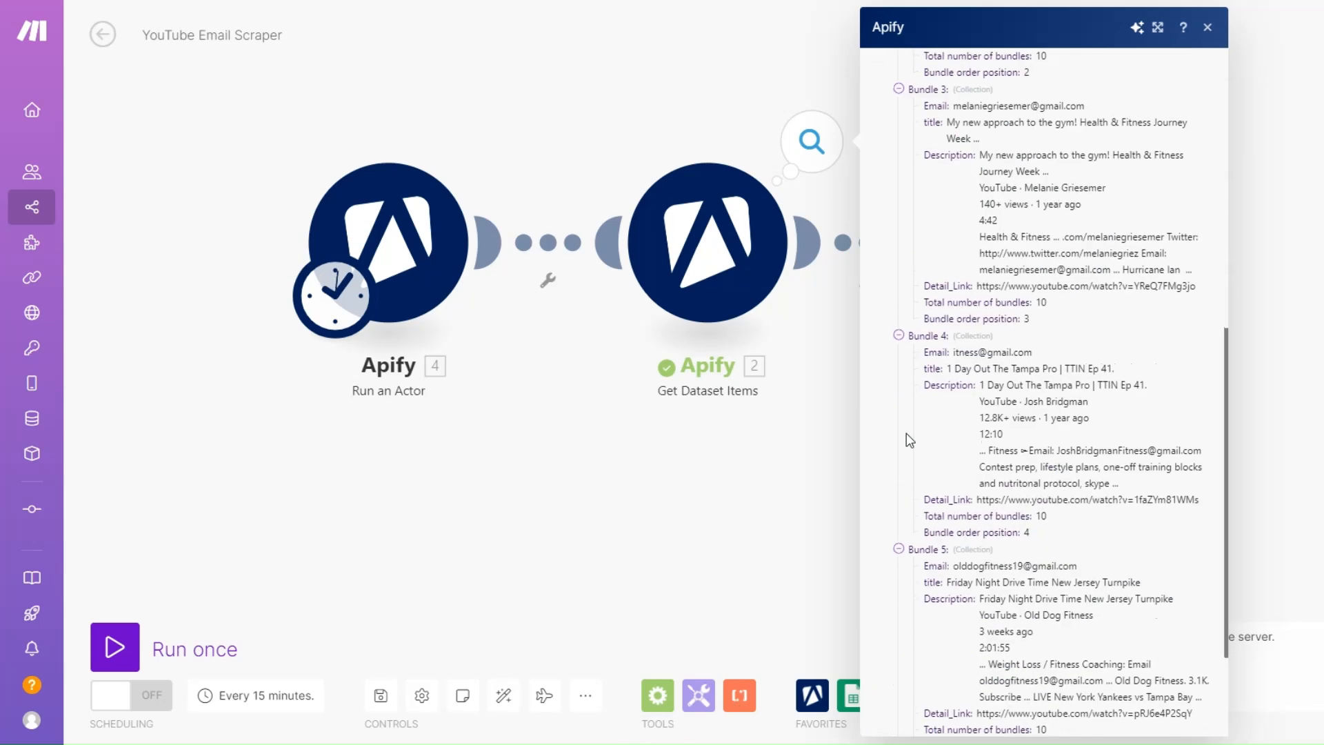
# Expand output bundles 6 through 10 and read their email, title, description and link fields
pyautogui.click(898, 599)
pyautogui.scroll(-3, 910, 559)
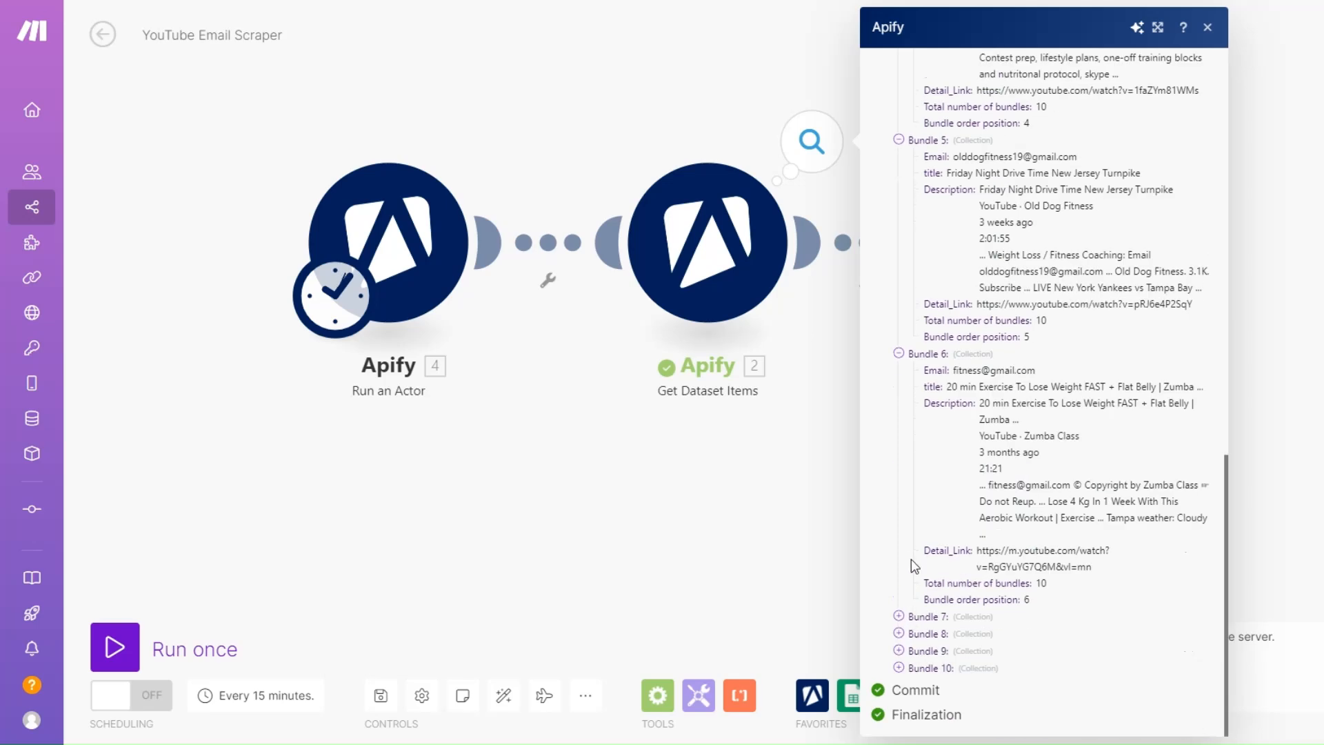
pyautogui.click(898, 616)
pyautogui.scroll(-3, 919, 586)
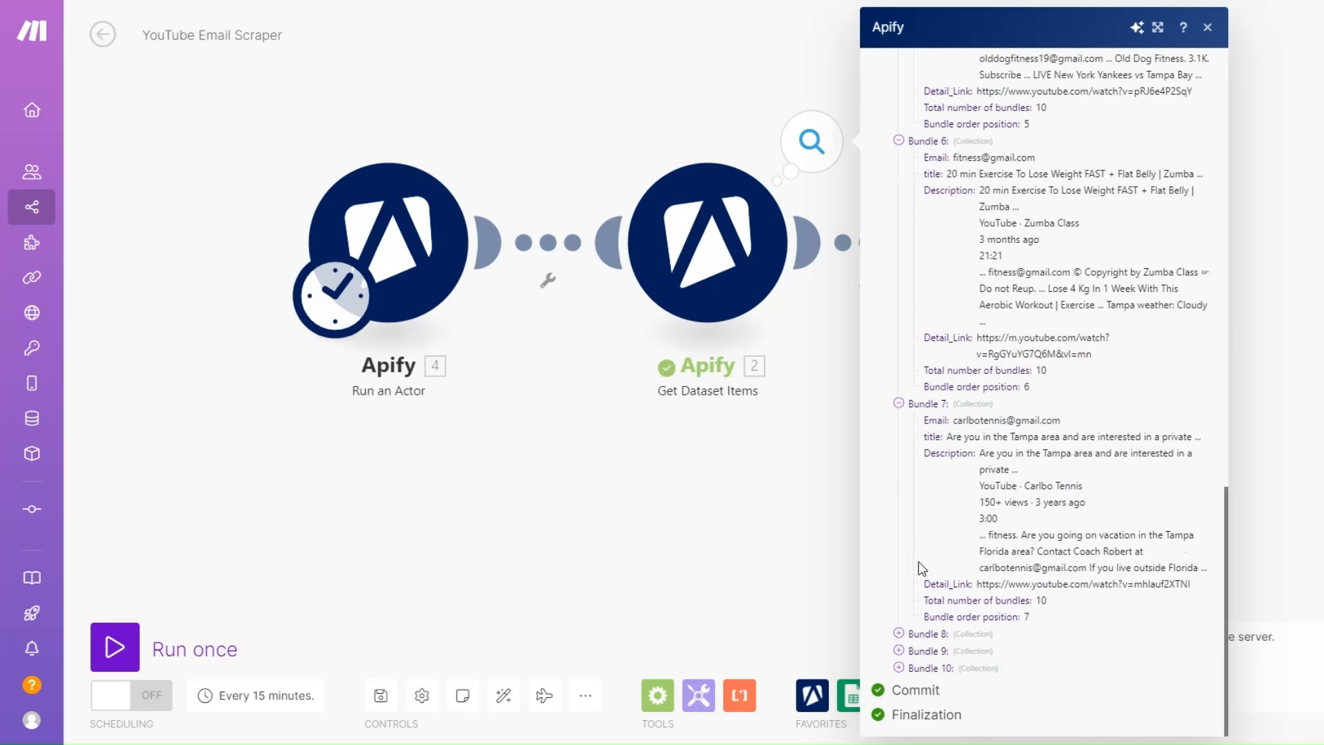
pyautogui.click(898, 633)
pyautogui.scroll(-3, 917, 621)
pyautogui.click(899, 650)
pyautogui.scroll(-3, 938, 620)
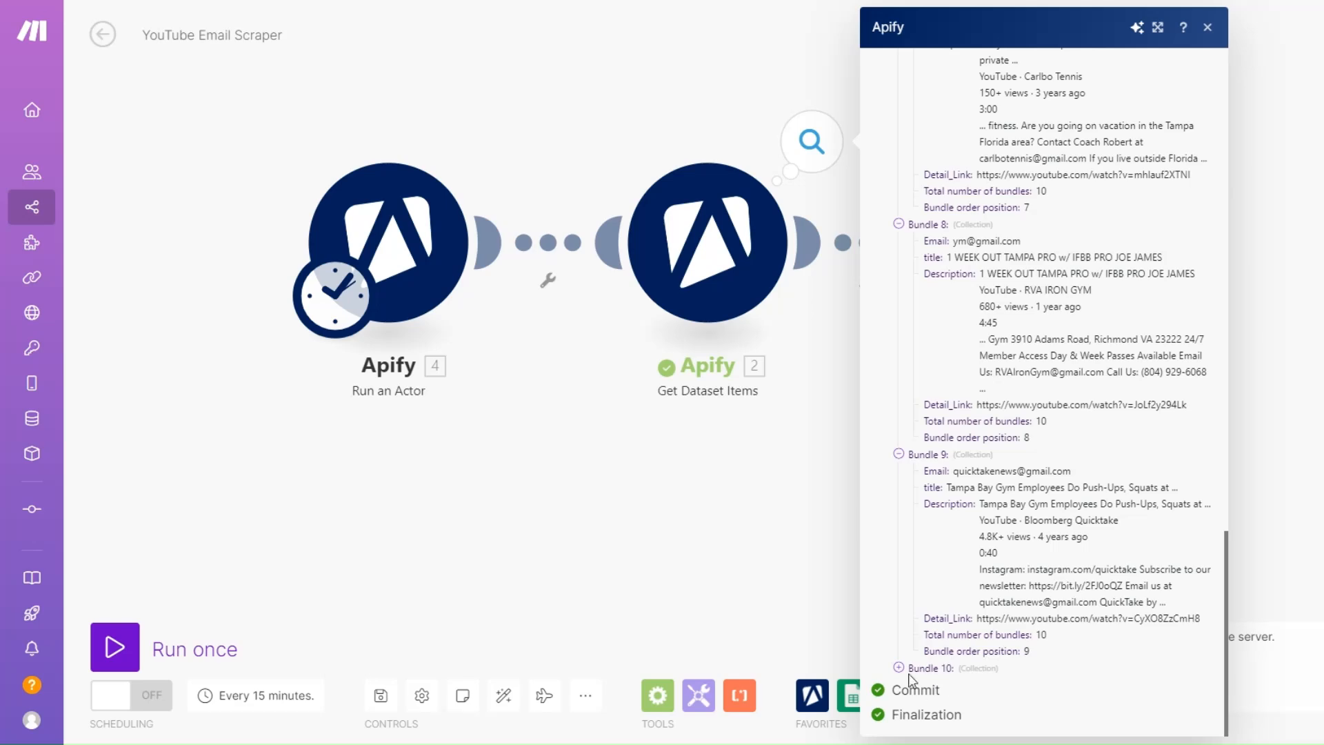
pyautogui.click(898, 667)
pyautogui.scroll(-3, 965, 607)
# Look back over all the output bundles from the first one, and view the rows in the YouTube Email Scraper Google Sheet
pyautogui.scroll(10, 1015, 565)
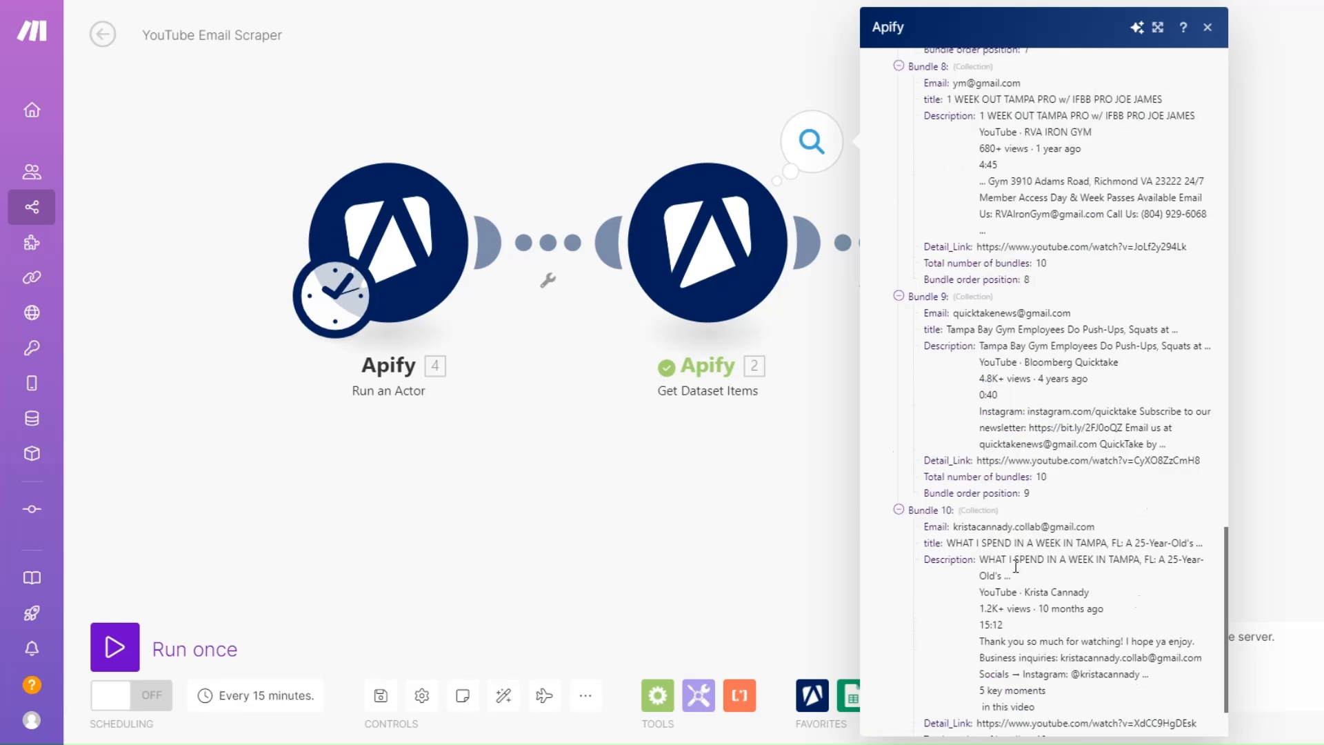
pyautogui.scroll(12, 1015, 565)
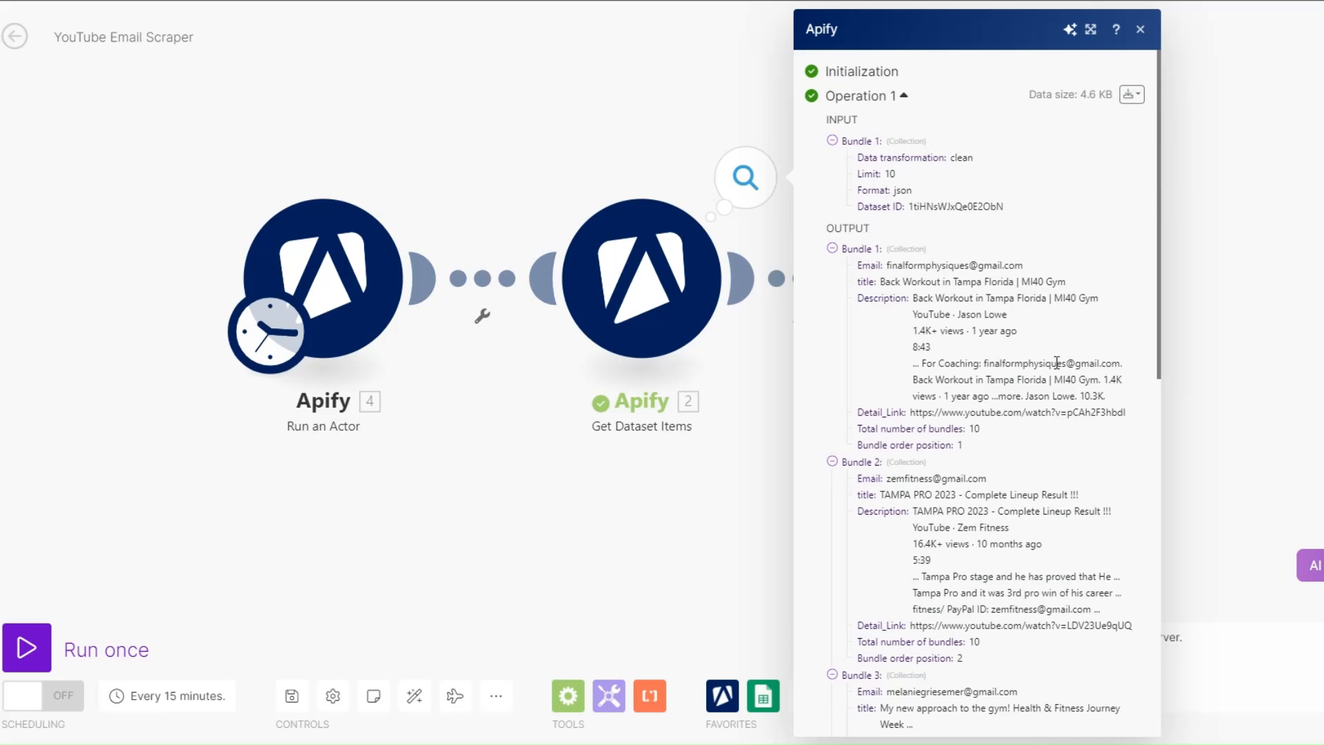
pyautogui.scroll(-10, 1055, 383)
pyautogui.scroll(10, 943, 439)
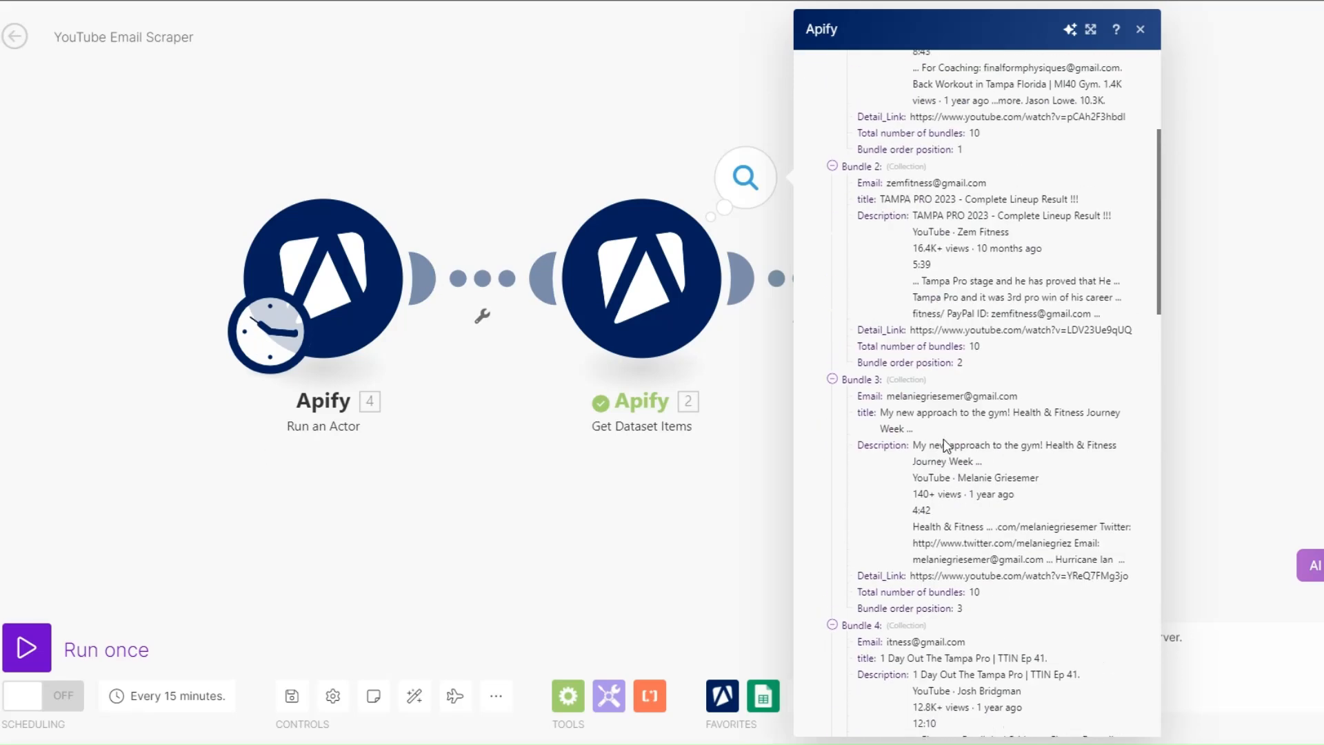
pyautogui.click(1310, 473)
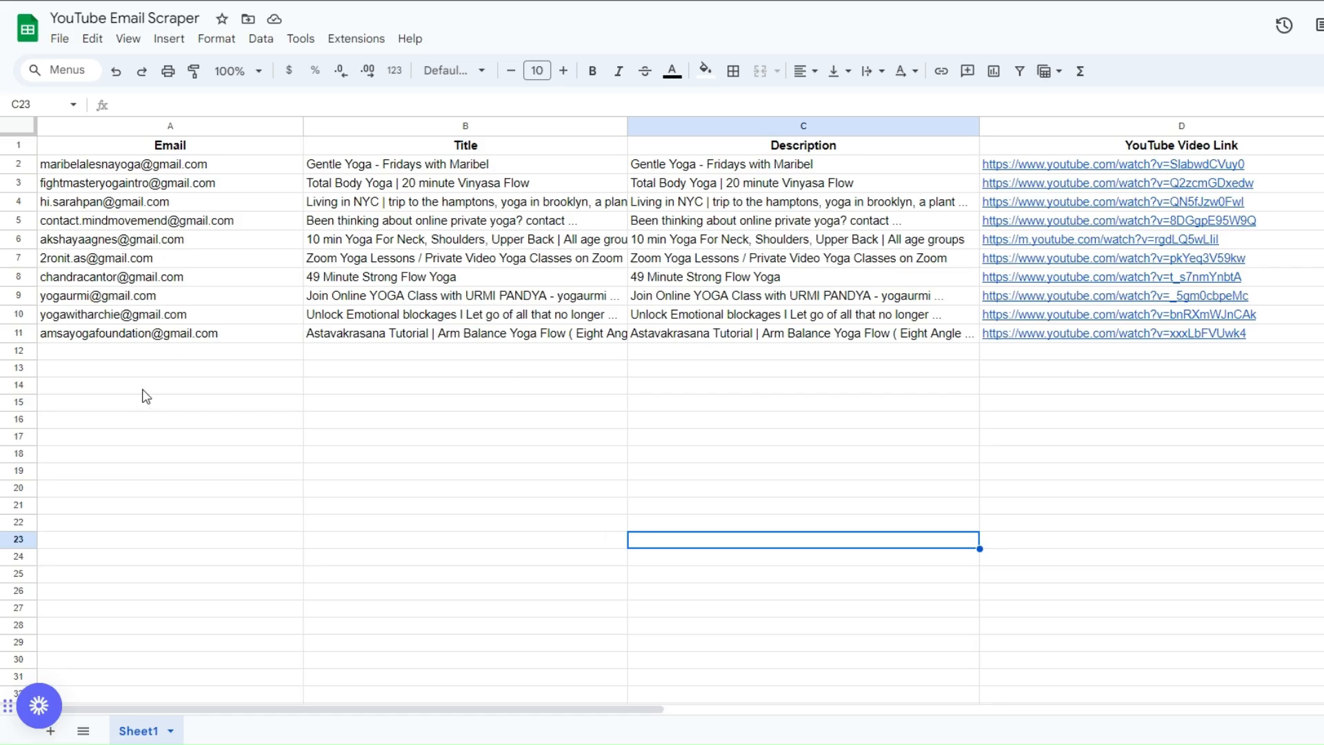
pyautogui.click(145, 545)
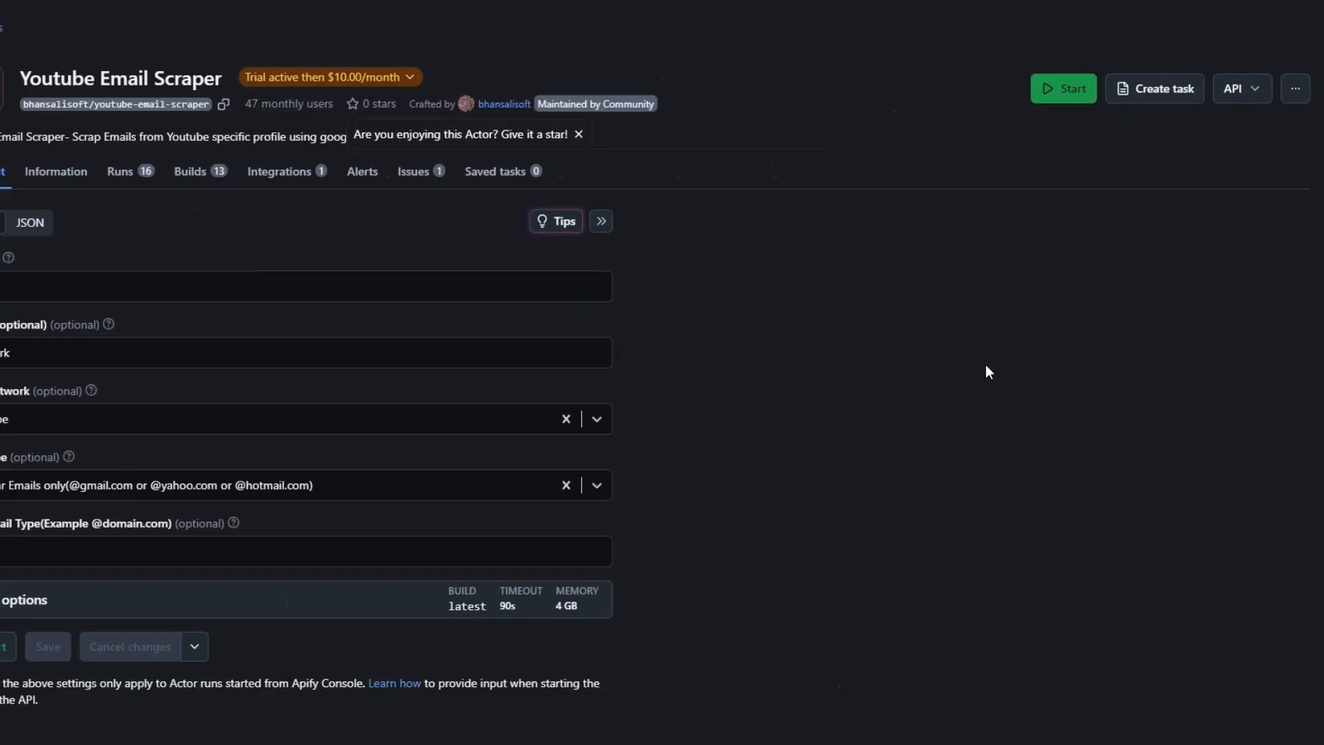
# In Apify Console, create a daily schedule named youtube-email-scraper-schedule for the Youtube Email Scraper actor in the America/New York timezone
pyautogui.click(1297, 96)
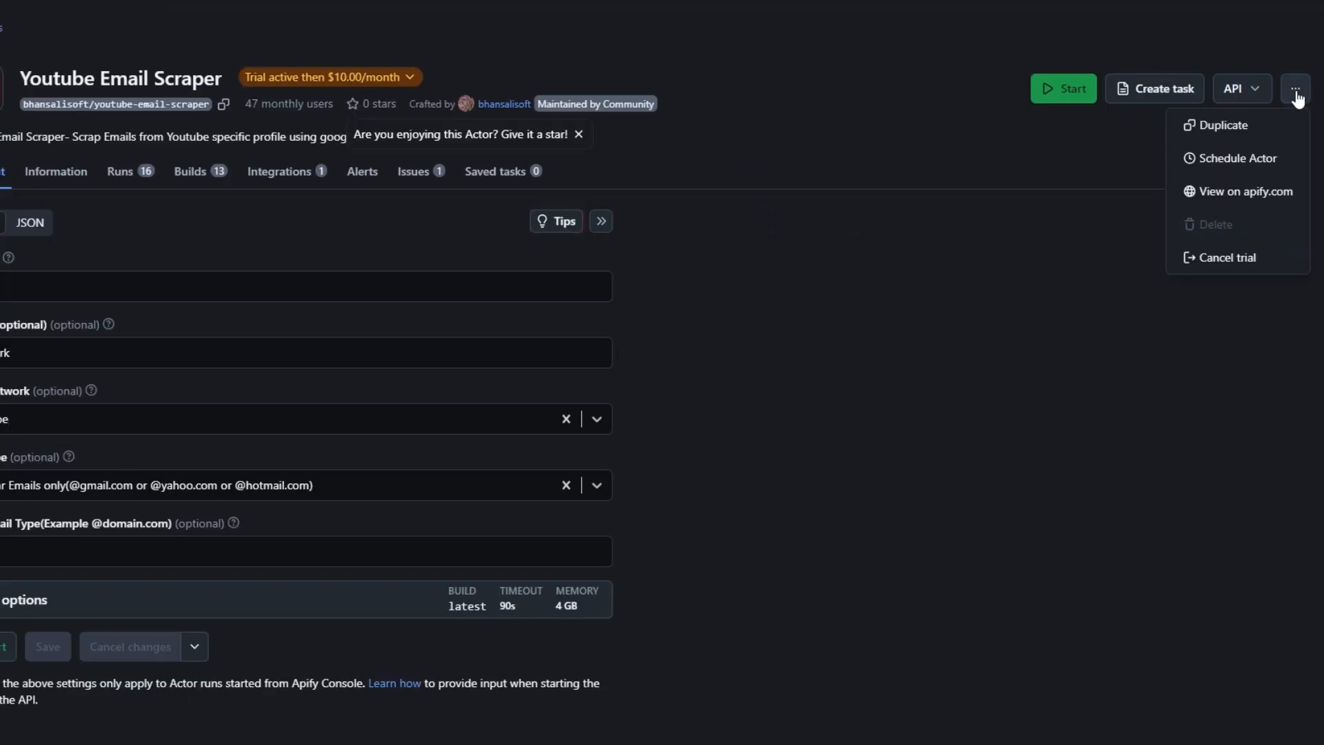
pyautogui.click(1251, 163)
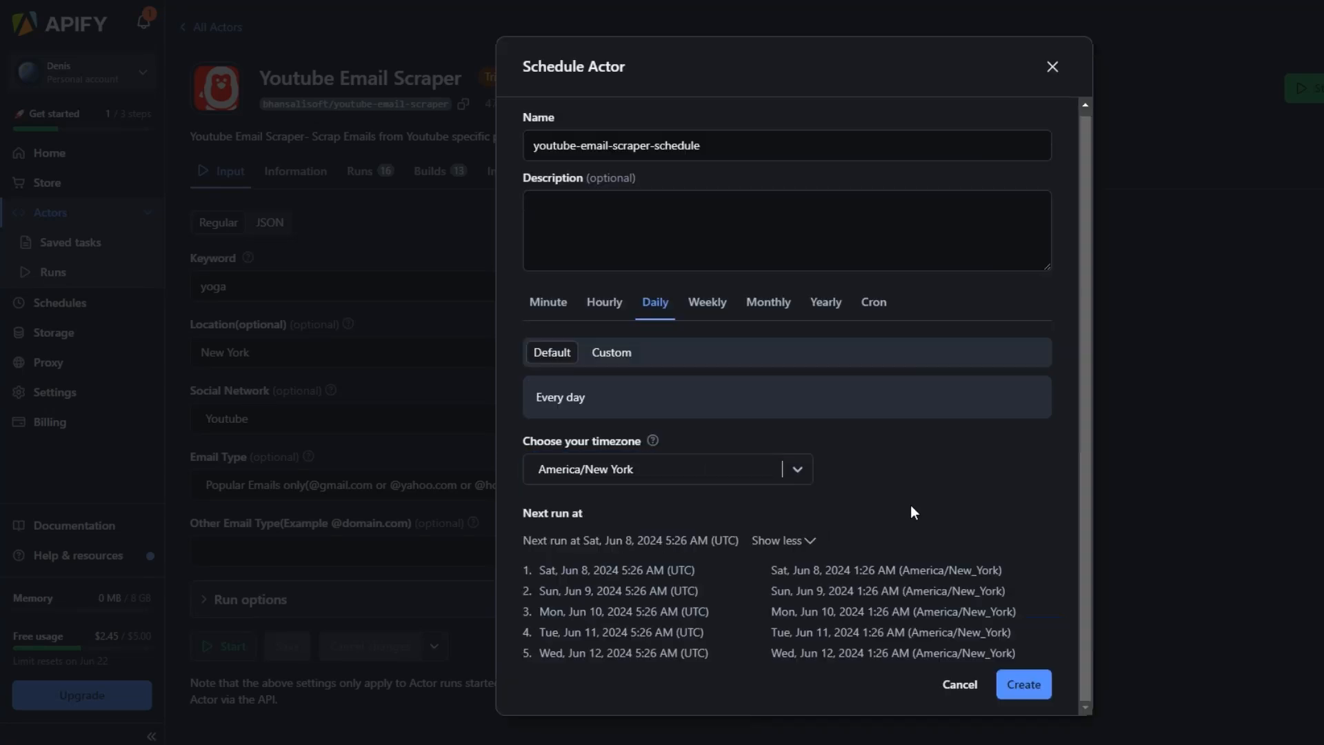
pyautogui.click(1035, 686)
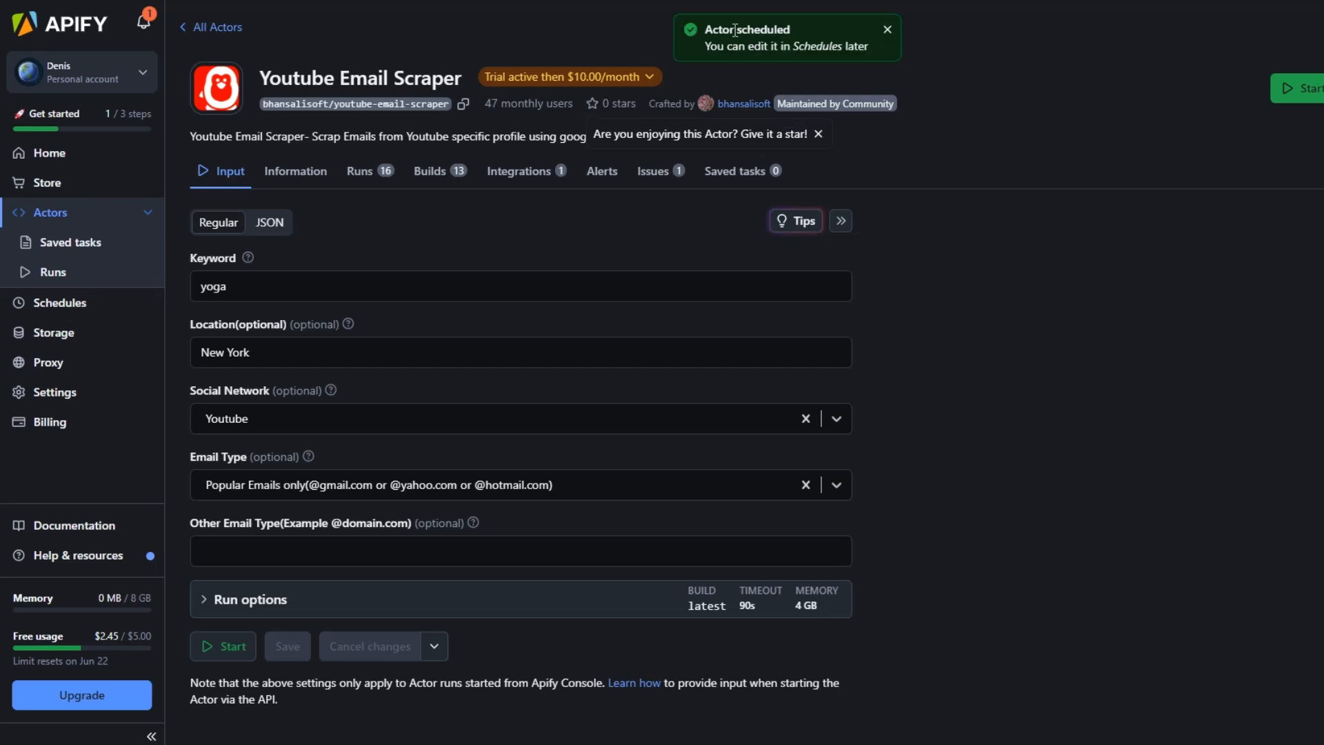
pyautogui.click(884, 30)
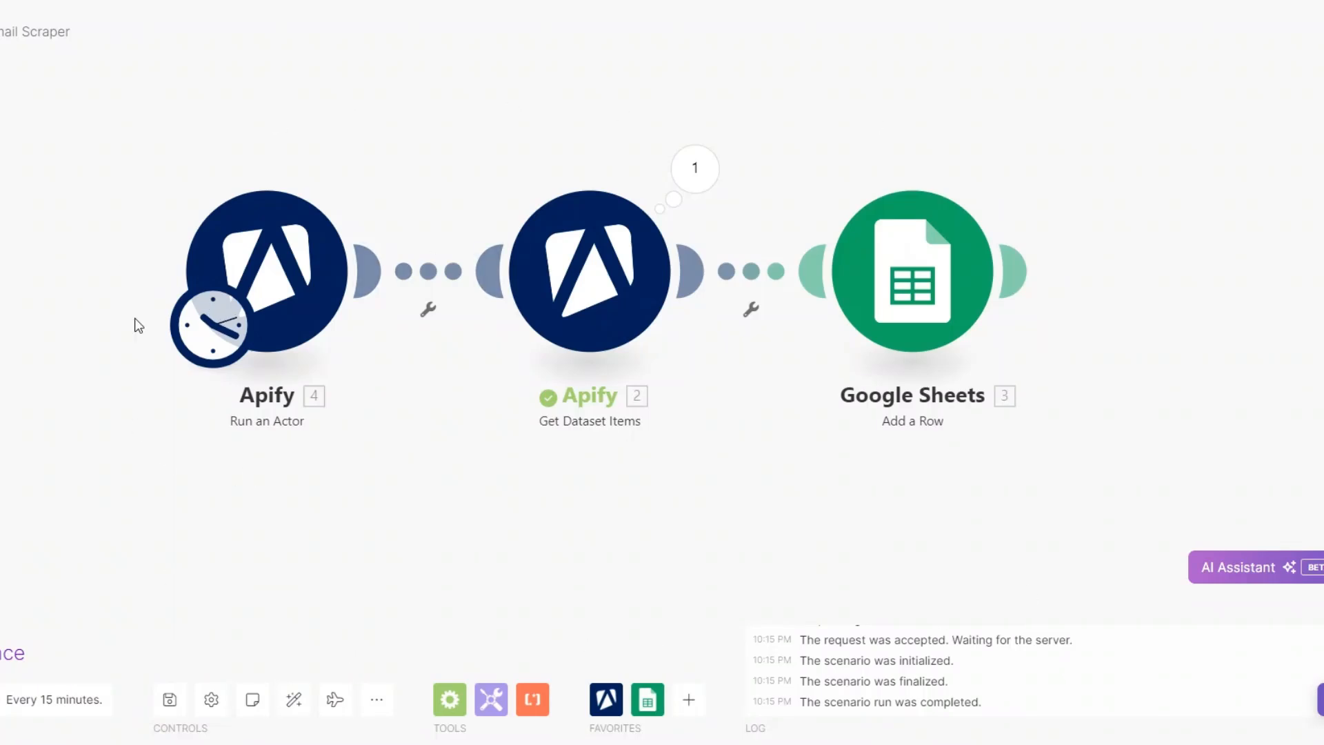
# Switch to Make and check the item limit in the Get Dataset Items module's settings
pyautogui.click(608, 278)
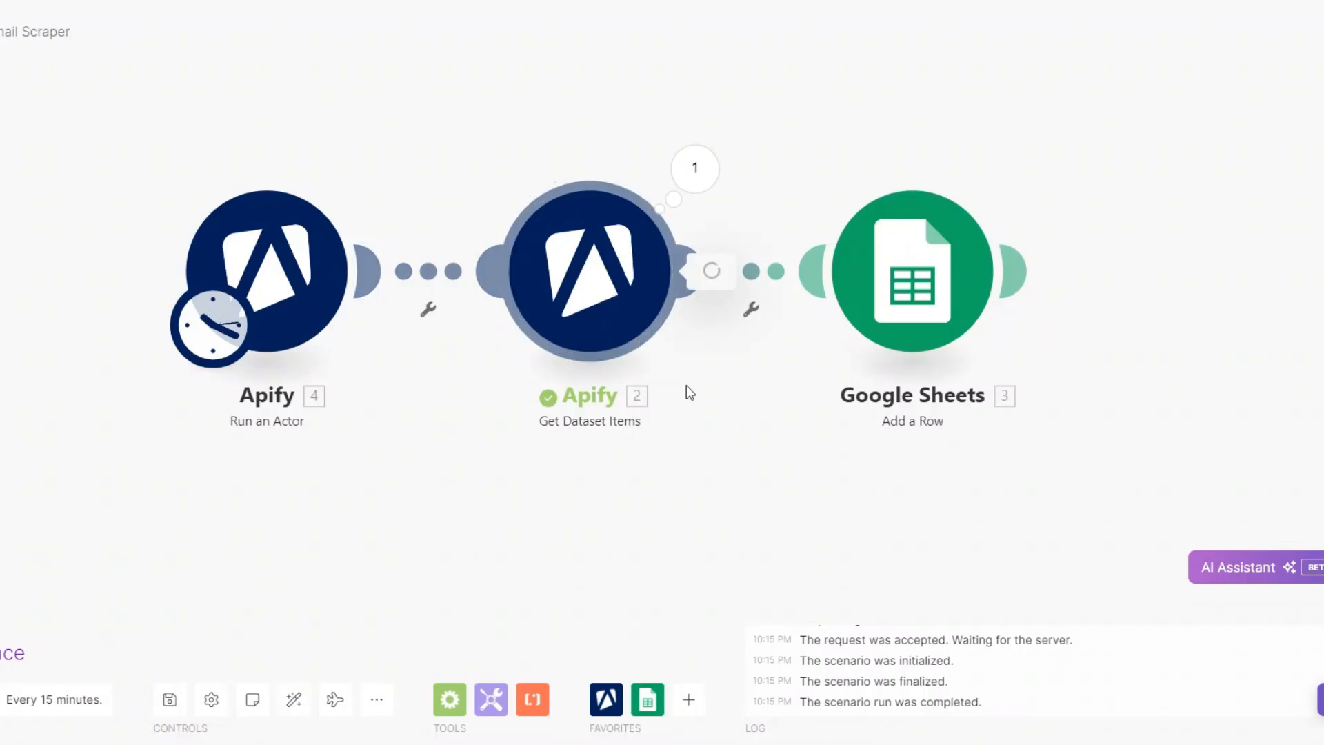
pyautogui.click(763, 495)
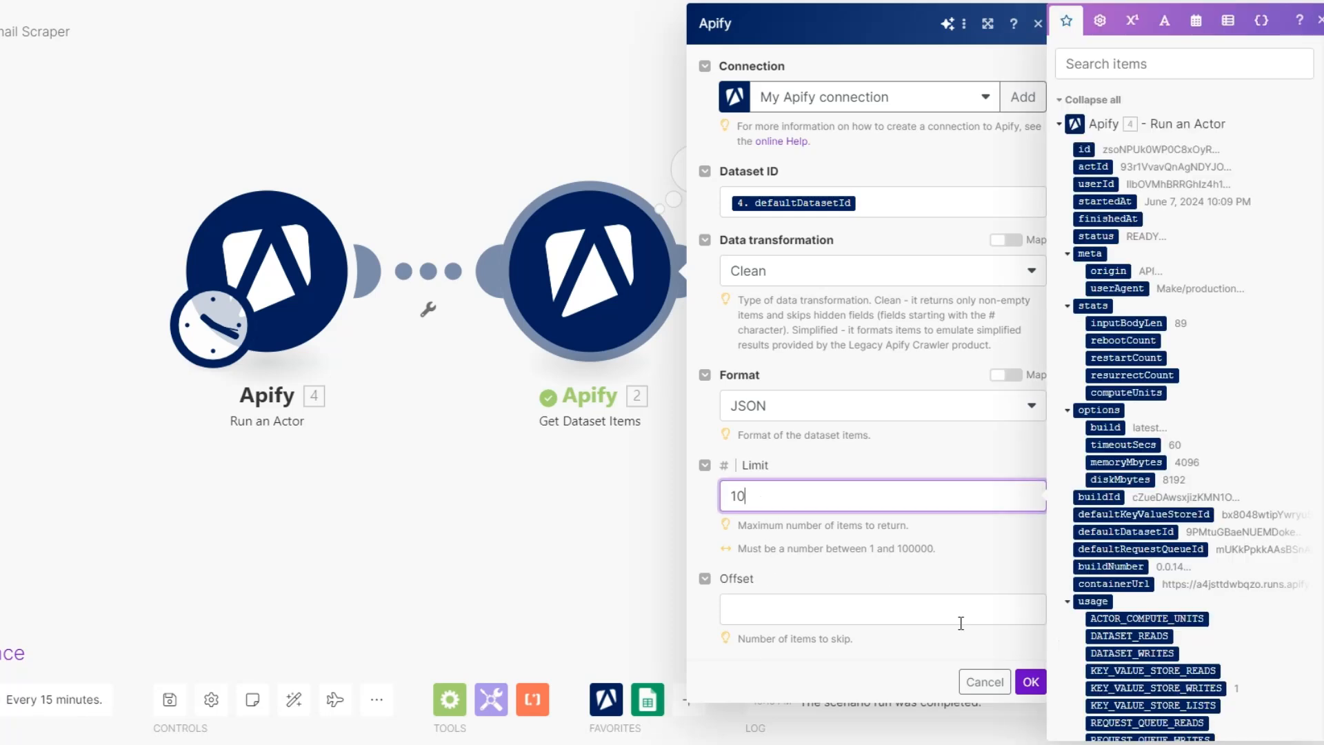
pyautogui.click(1030, 681)
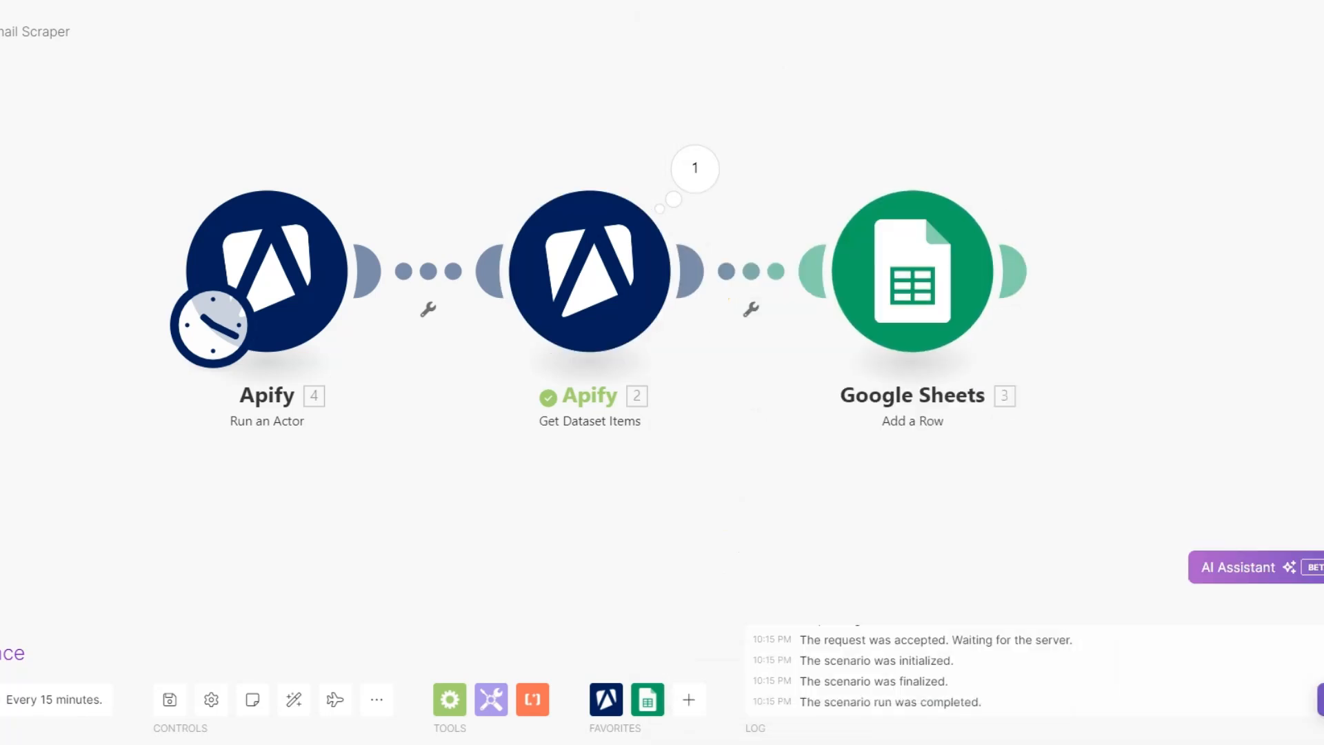